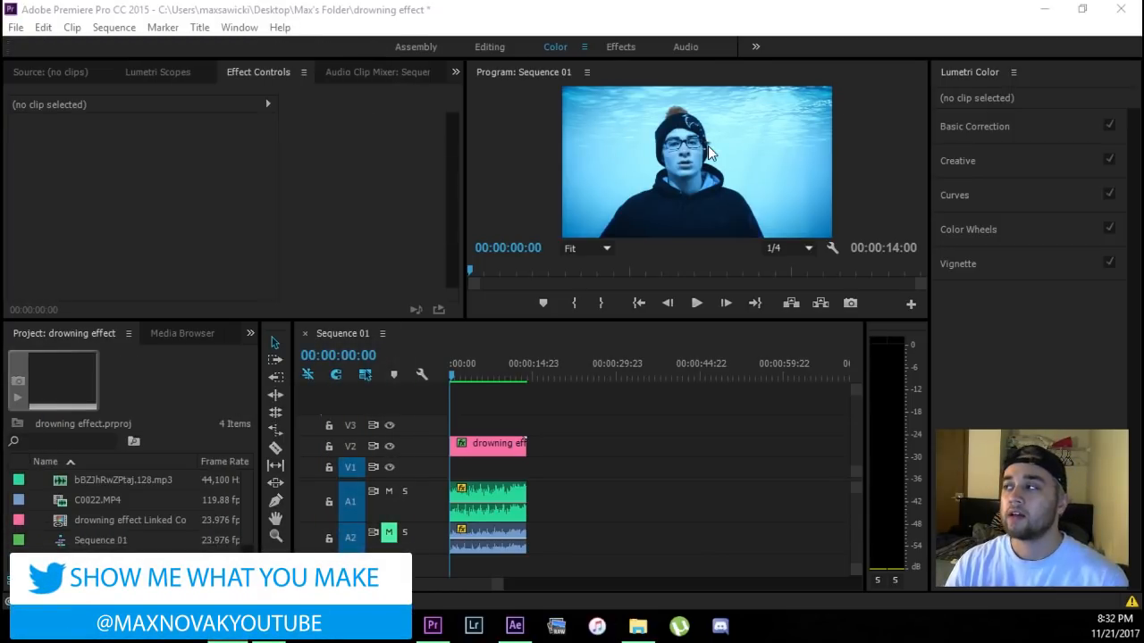
Place the C0022.MP4 clip on video track V1 in the empty part of the sequence after the existing clips.
left_click(687, 457)
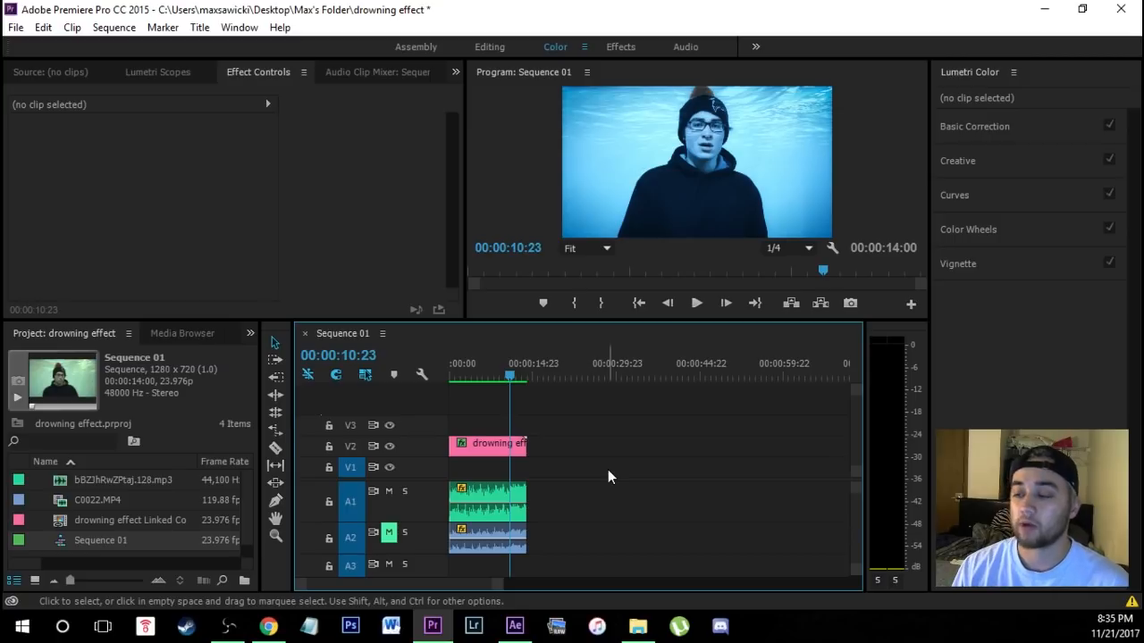
left_click_drag(125, 499, 635, 471)
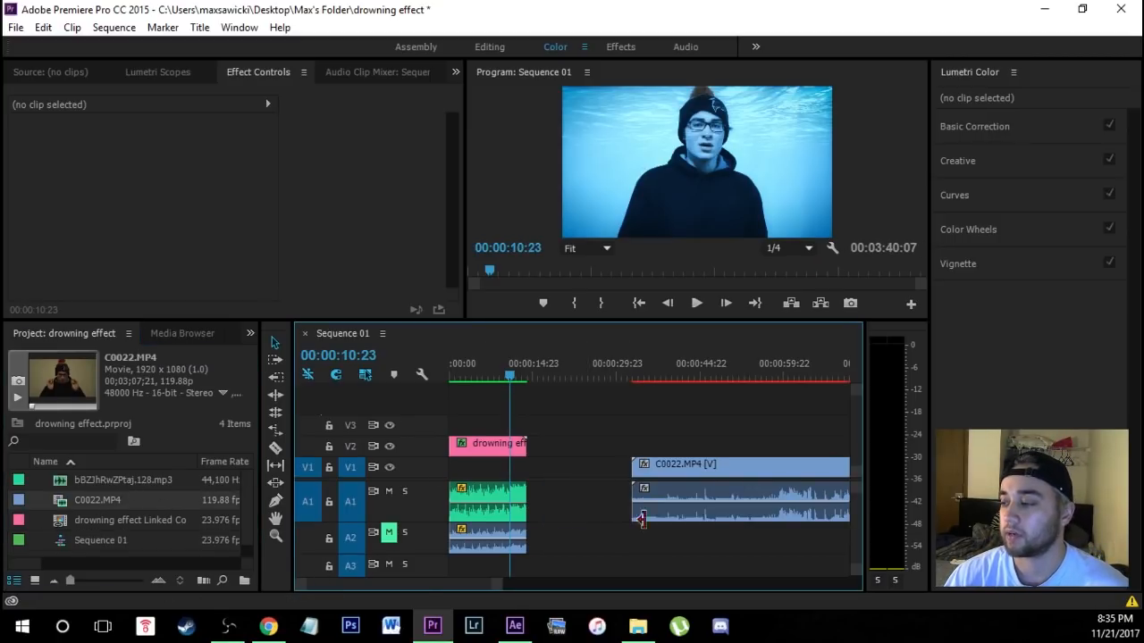
Scrub through and play the raw C0022.MP4 footage in the sequence to review it.
key("minus")
left_click_drag(593, 367, 678, 375)
left_click(696, 303)
left_click(696, 307)
key("equal")
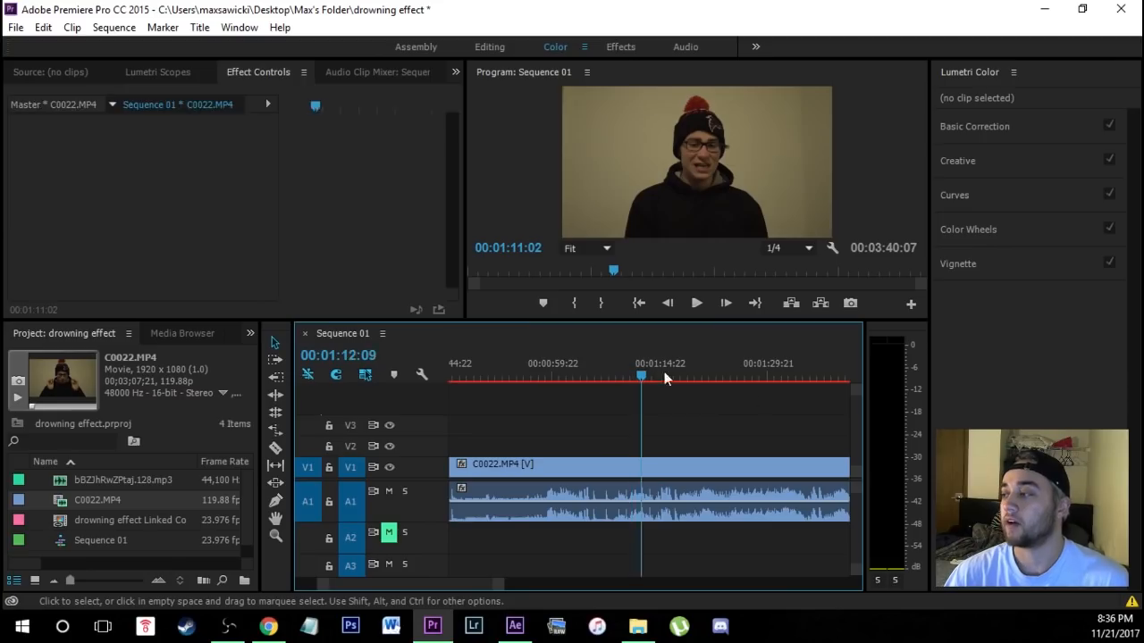
left_click(808, 450)
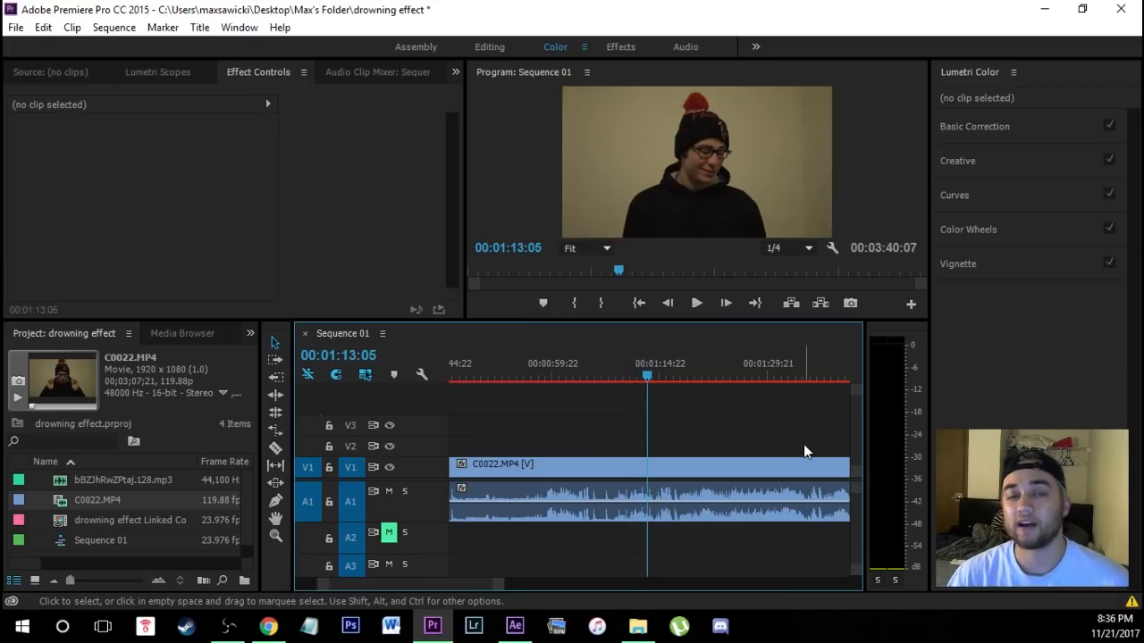
scroll(807, 444, "down", 1)
left_click_drag(460, 584, 439, 584)
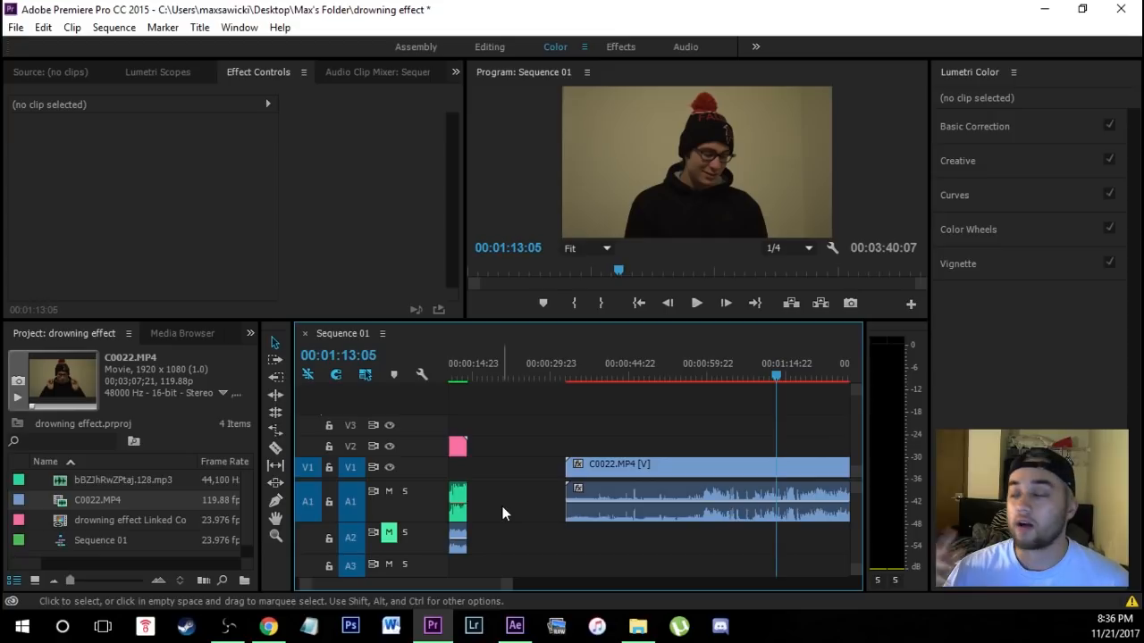
left_click(689, 471)
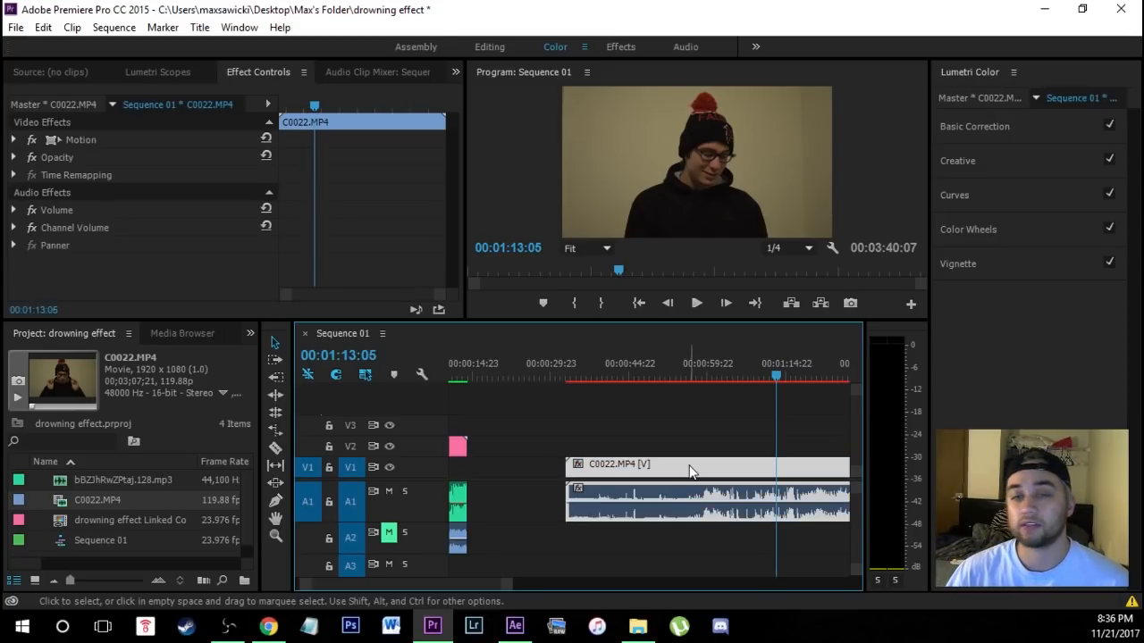
key("Delete")
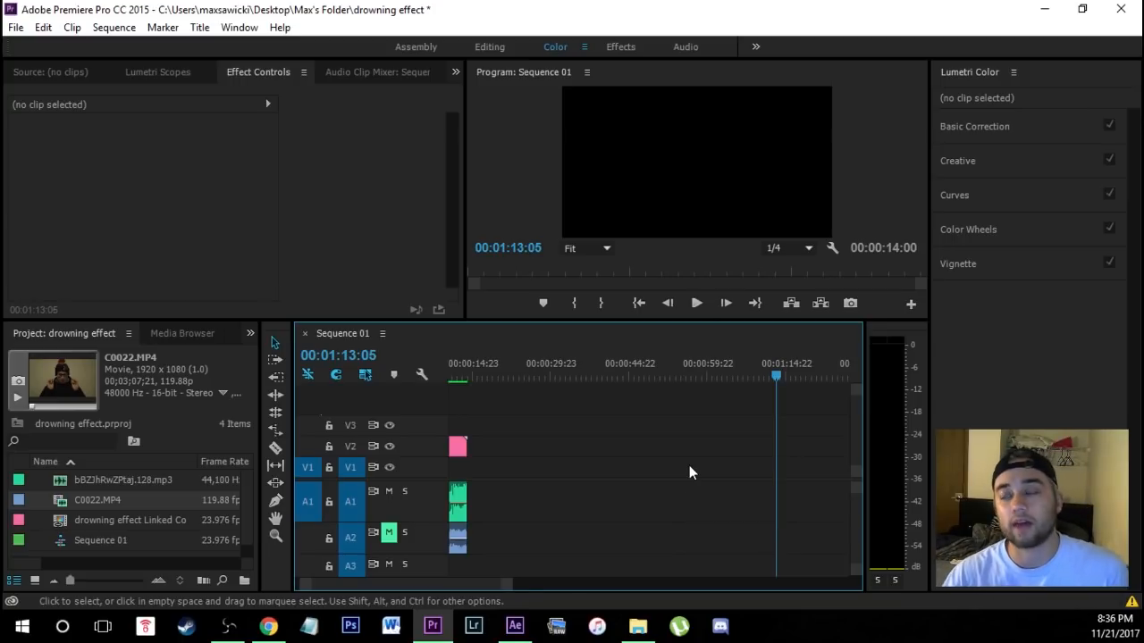
key("ctrl+z")
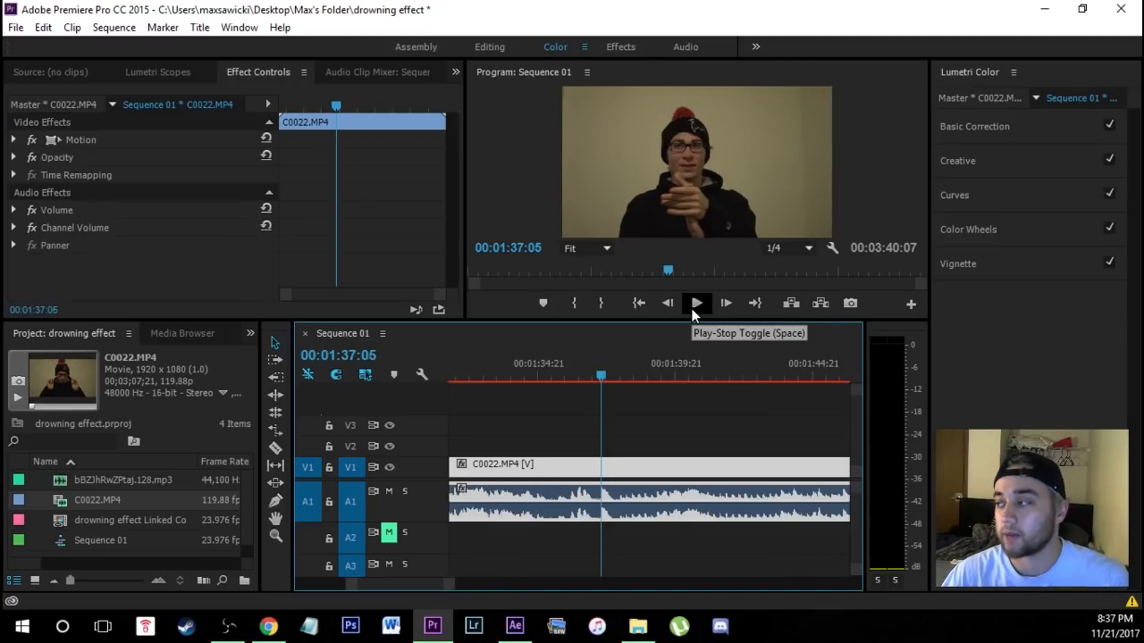
Split the C0022.MP4 clip at 00:01:37:21 and delete the part before the cut.
left_click(695, 304)
left_click(695, 303)
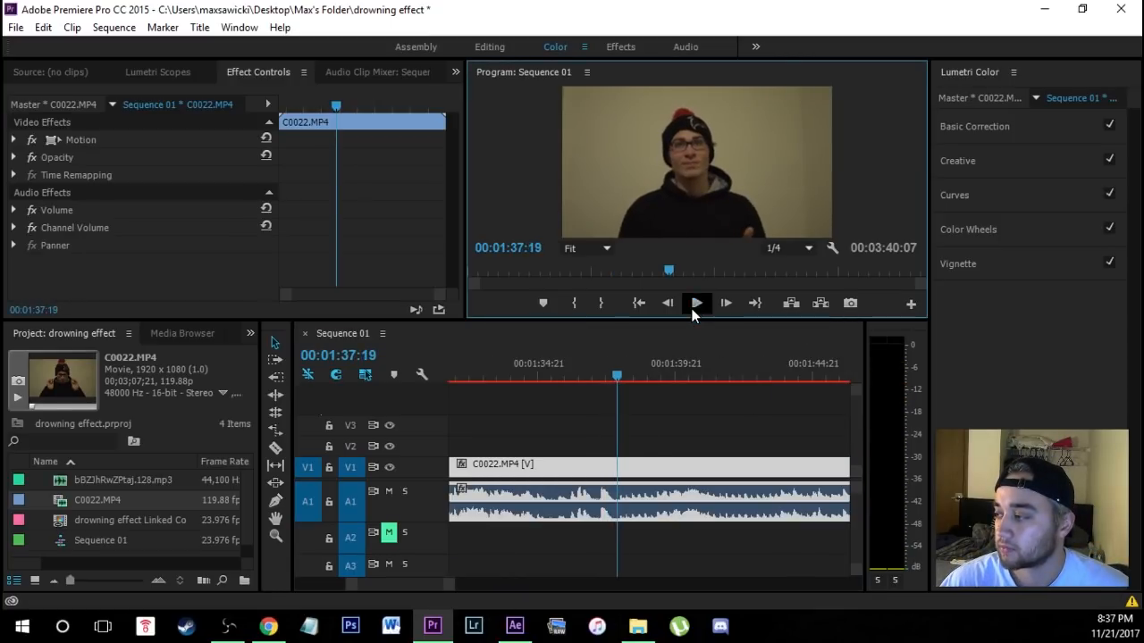
left_click(646, 468)
key("space")
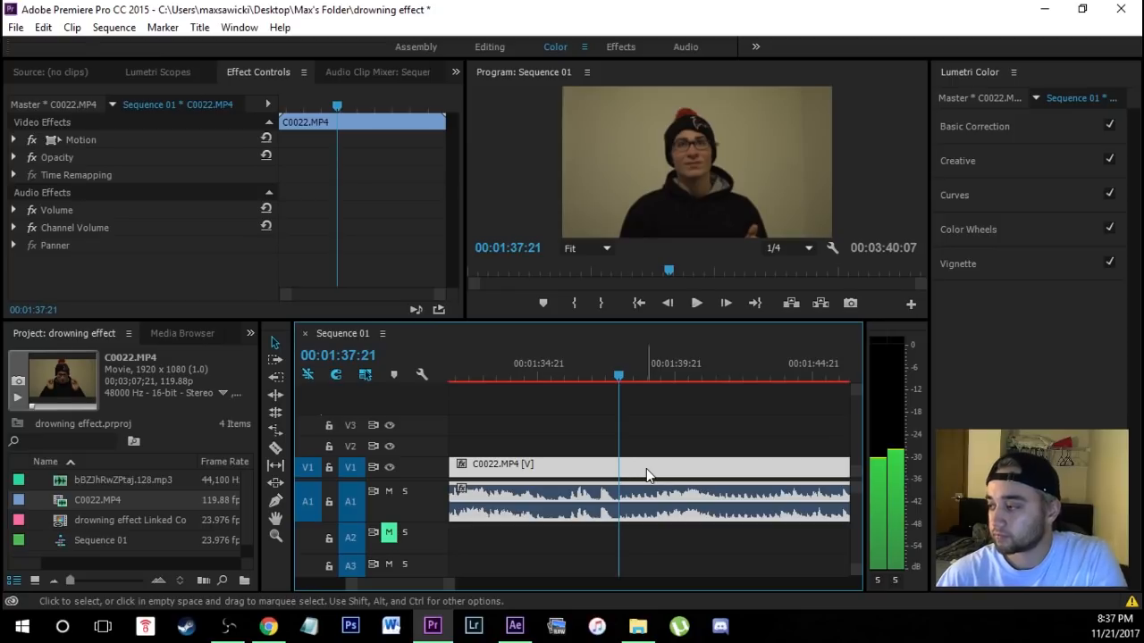
key("ctrl+k")
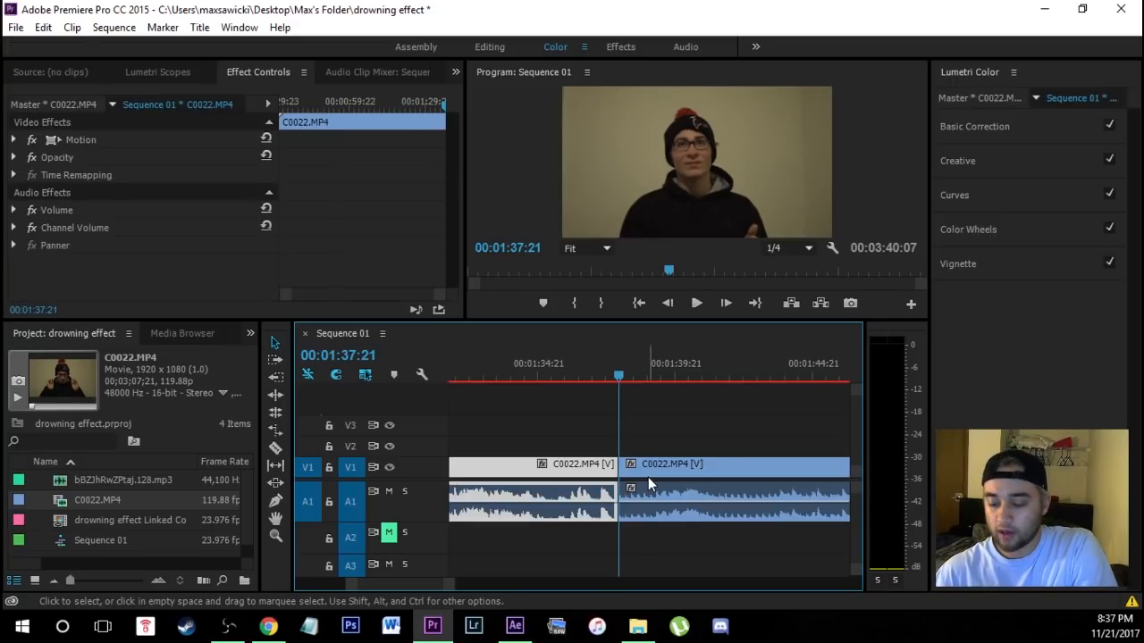
key("Delete")
scroll(528, 446, "down", 7)
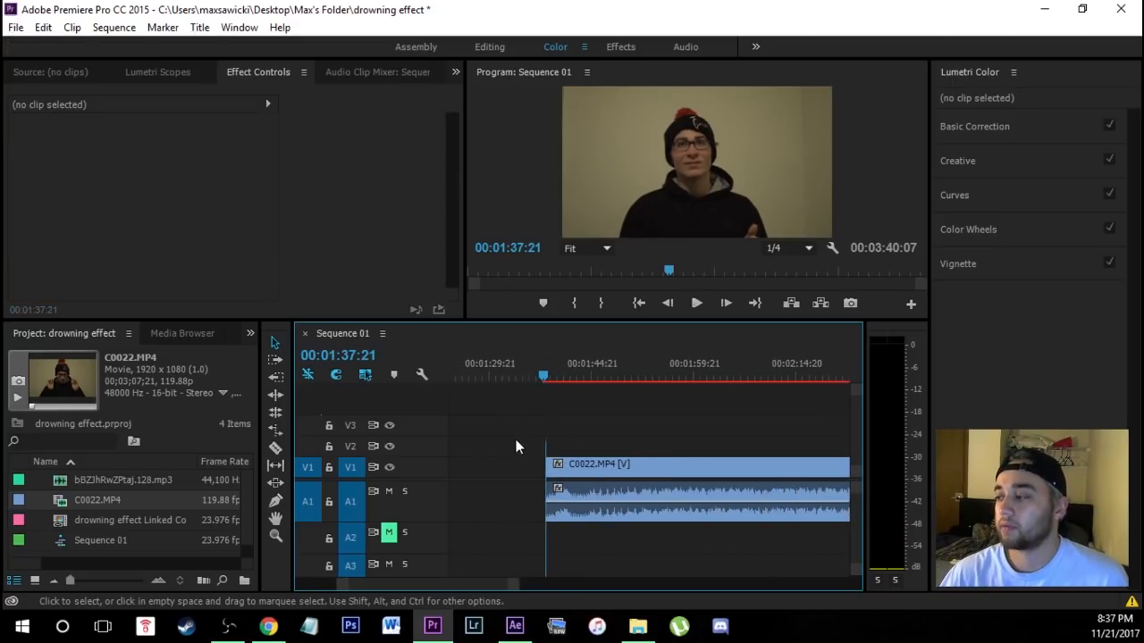
Place the bBZJhRwZPtaj.128.mp3 music on audio track A3, starting in line with the trimmed video clip.
scroll(514, 439, "down", 3)
left_click_drag(125, 480, 579, 563)
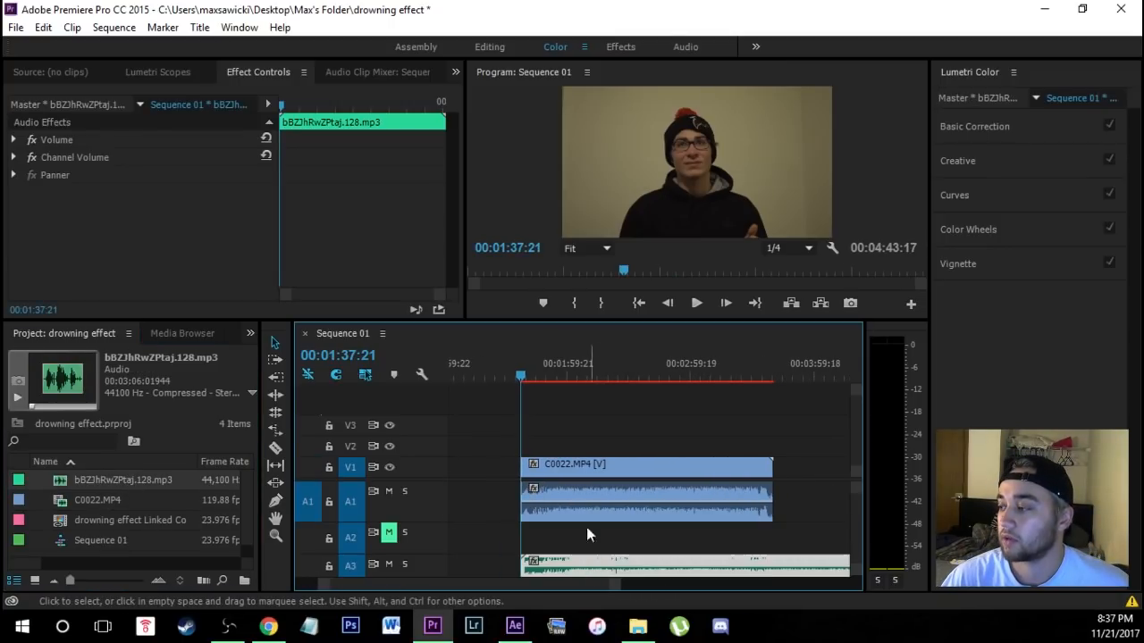
Set the speed of the C0022.MP4 clip on V1 to 66.6%.
left_click(571, 470)
right_click(571, 475)
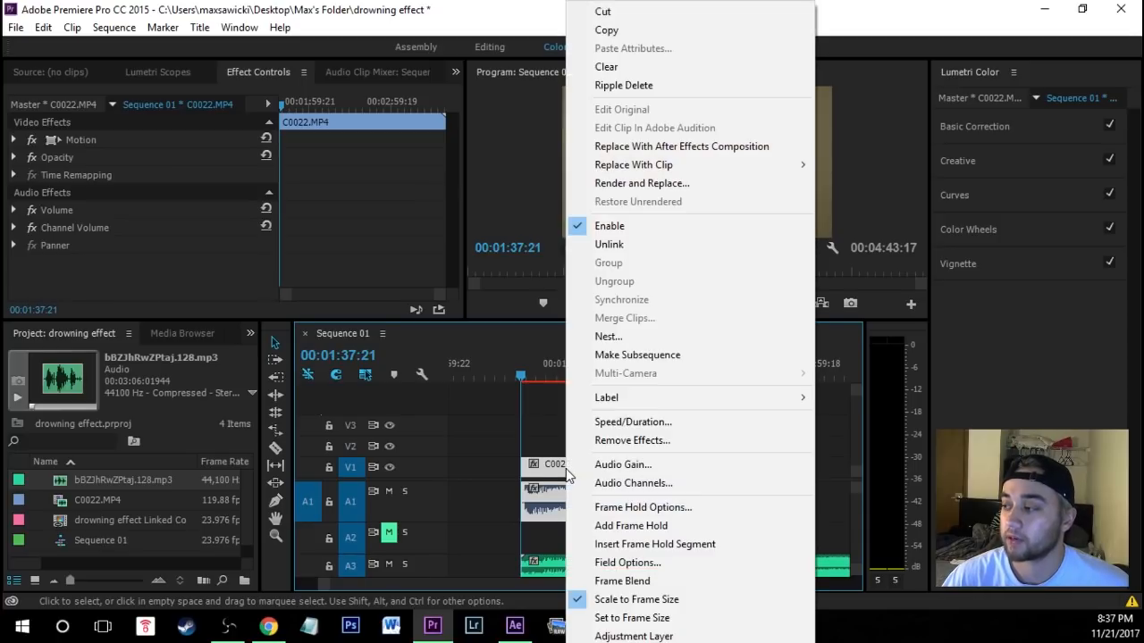
left_click(663, 423)
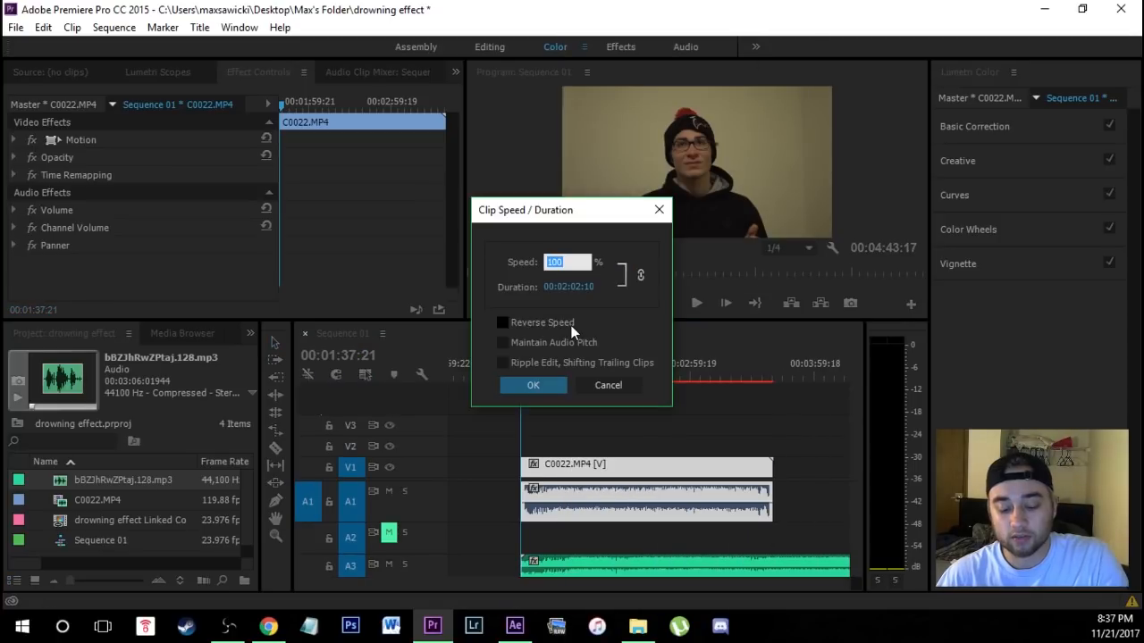
type("66")
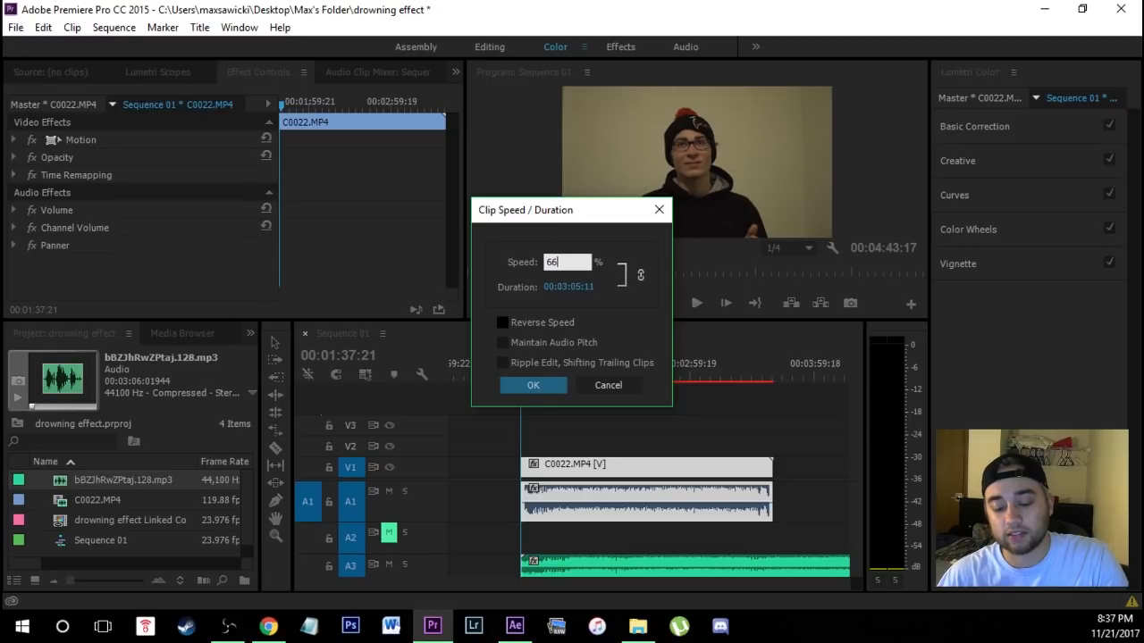
type(".6")
key("Return")
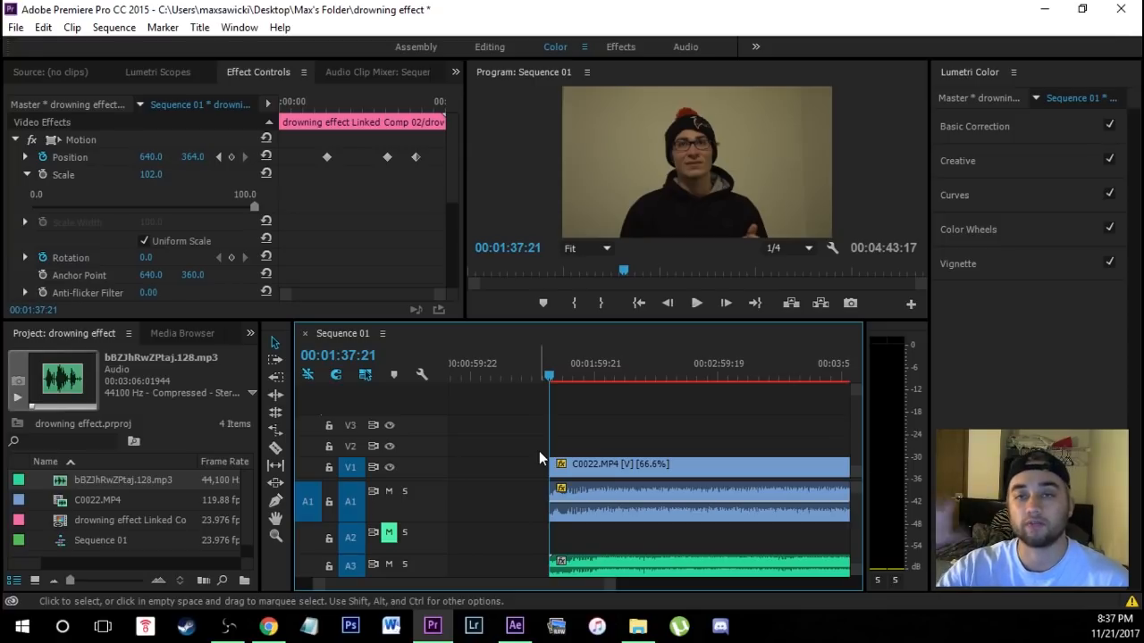
key("ctrl+s")
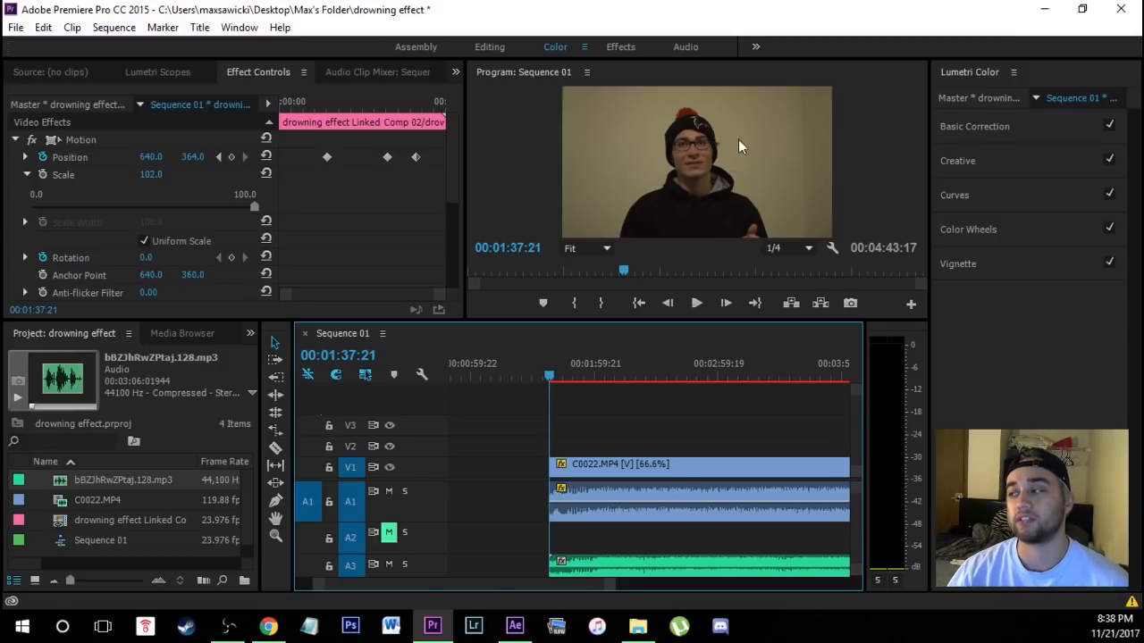
Unmute the music track A2 and mute the video's own audio on track A1.
left_click(628, 440)
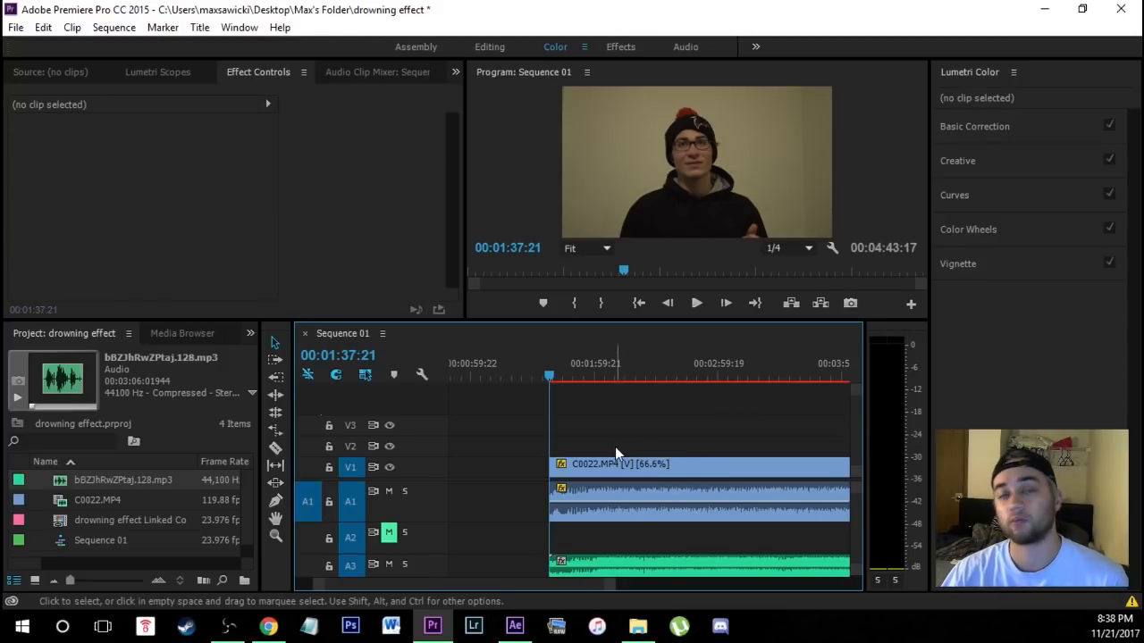
scroll(503, 517, "up", 2)
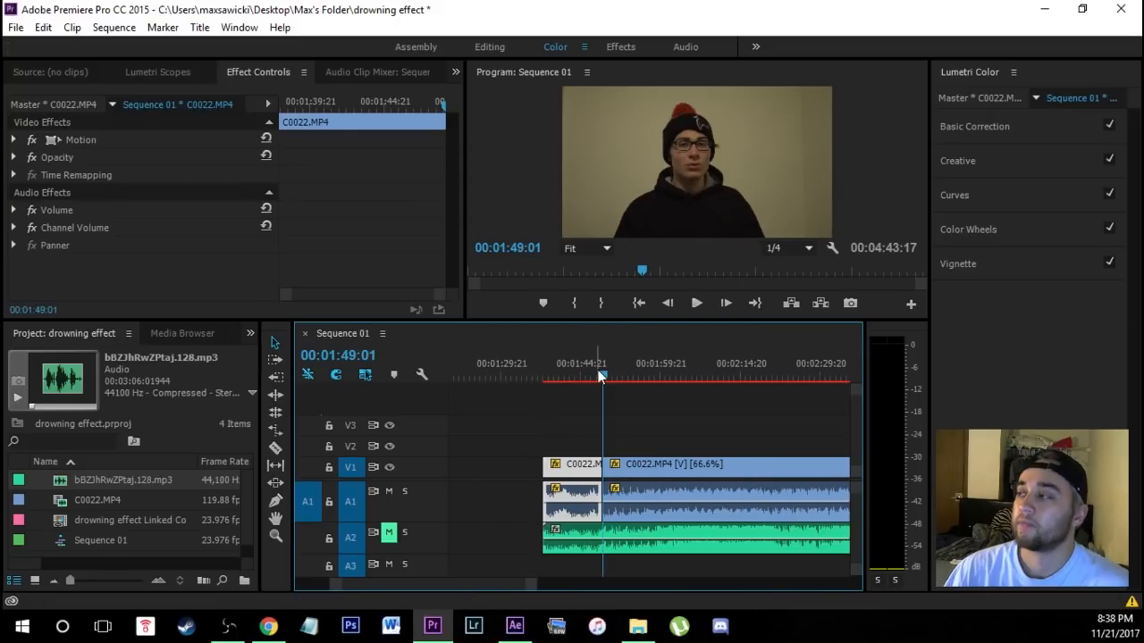
left_click(594, 378)
left_click(389, 532)
left_click(388, 492)
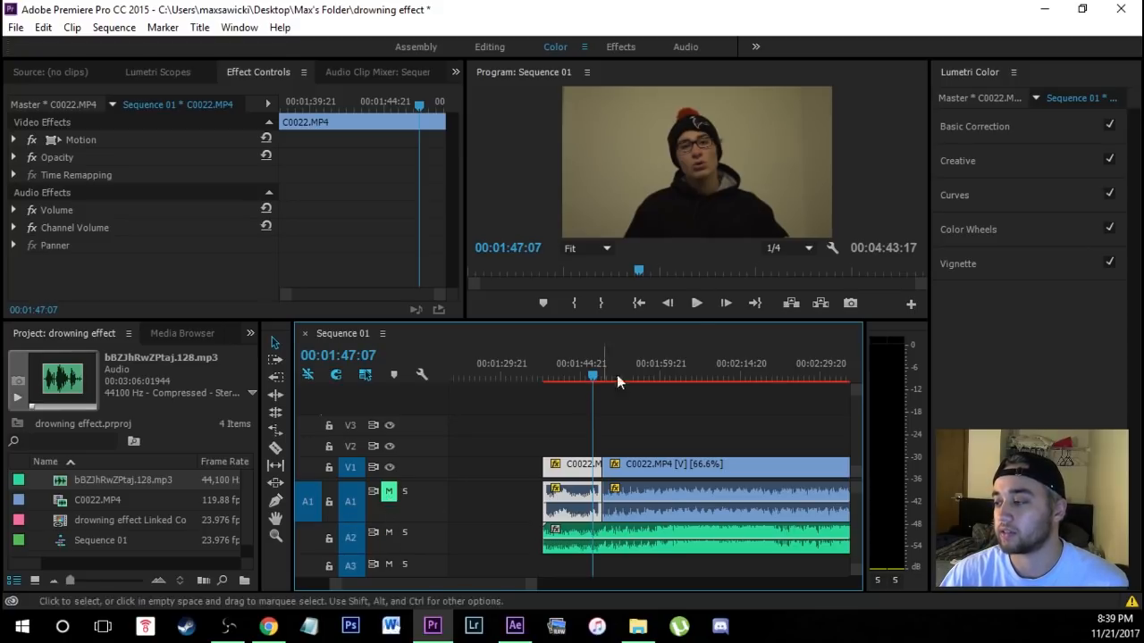
Play the sequence to find the singing's start in the music, and split the mp3 clip on A2 at 00:01:51:03.
left_click(696, 303)
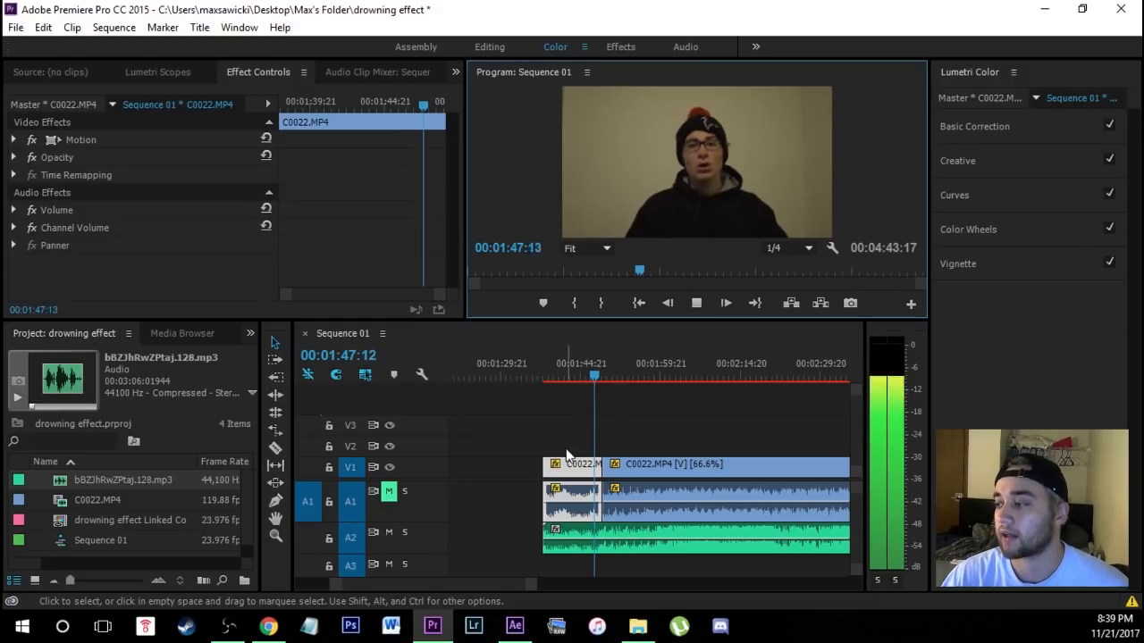
left_click(695, 303)
left_click(675, 533)
key("ctrl+k")
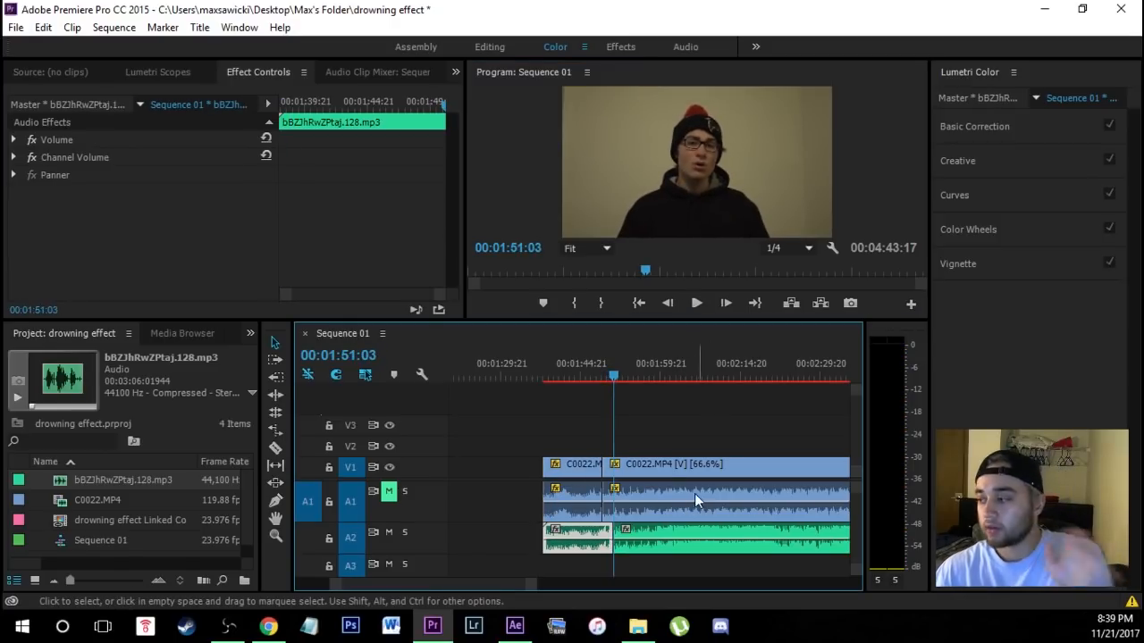
Move the second C0022.MP4 clip to start at the music cut at 00:01:51:03 and play back the sync.
left_click_drag(656, 475, 680, 479)
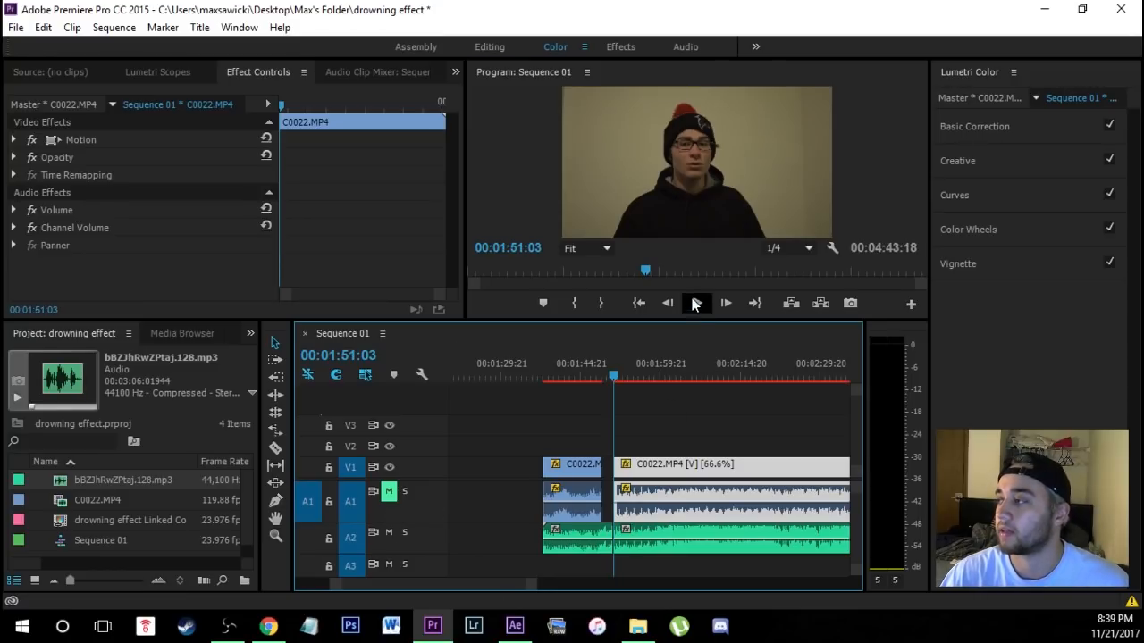
left_click(695, 303)
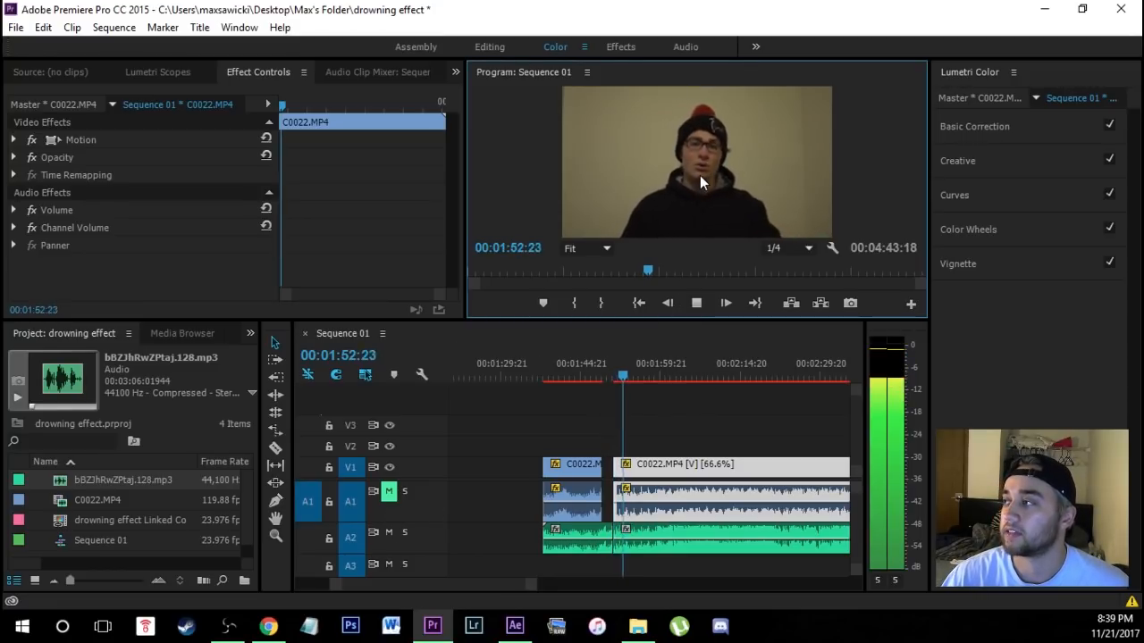
left_click(698, 306)
left_click(732, 412)
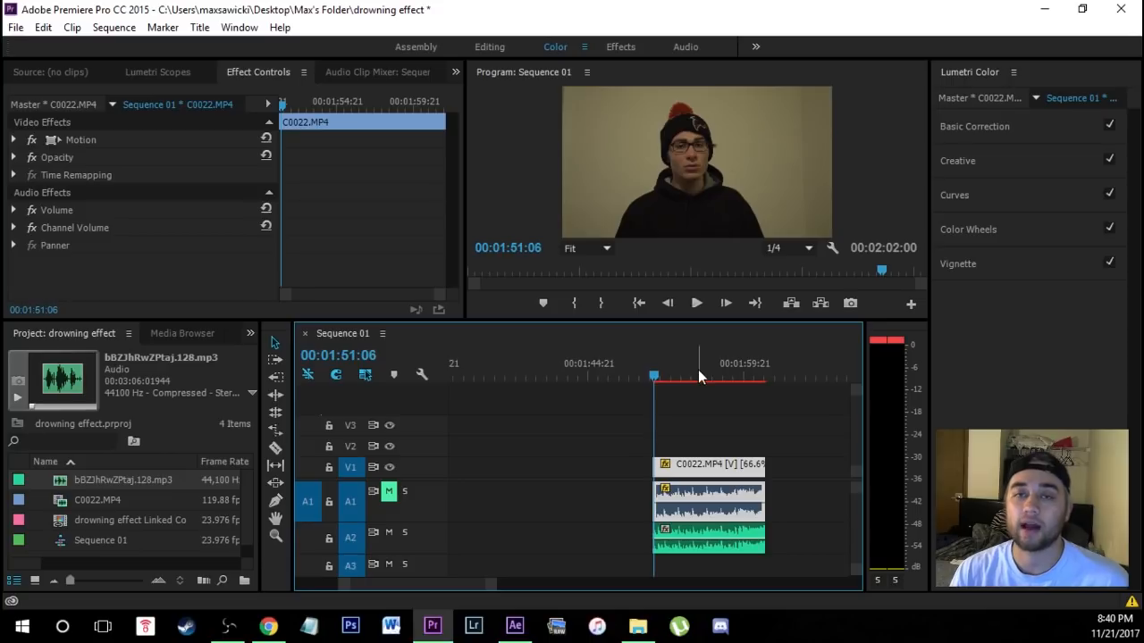
Browse the Program Files folder for a custom look and apply IWLTBAP Aspen - Standard to the C0022.MP4 clip.
left_click(1009, 165)
left_click(1011, 190)
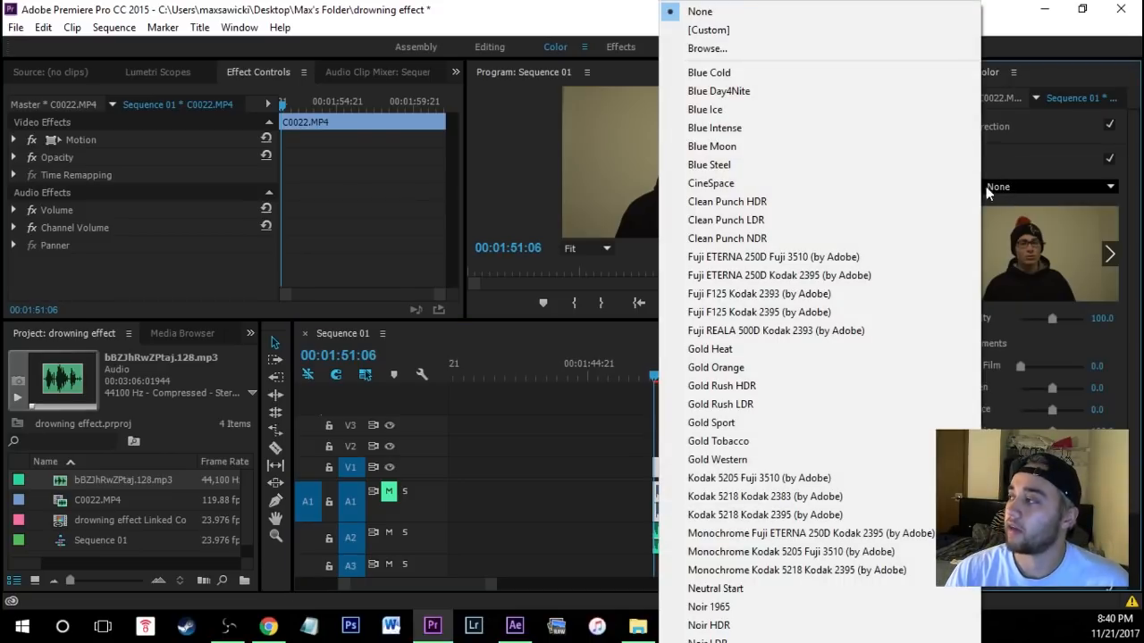
left_click(692, 46)
scroll(150, 255, "down", 5)
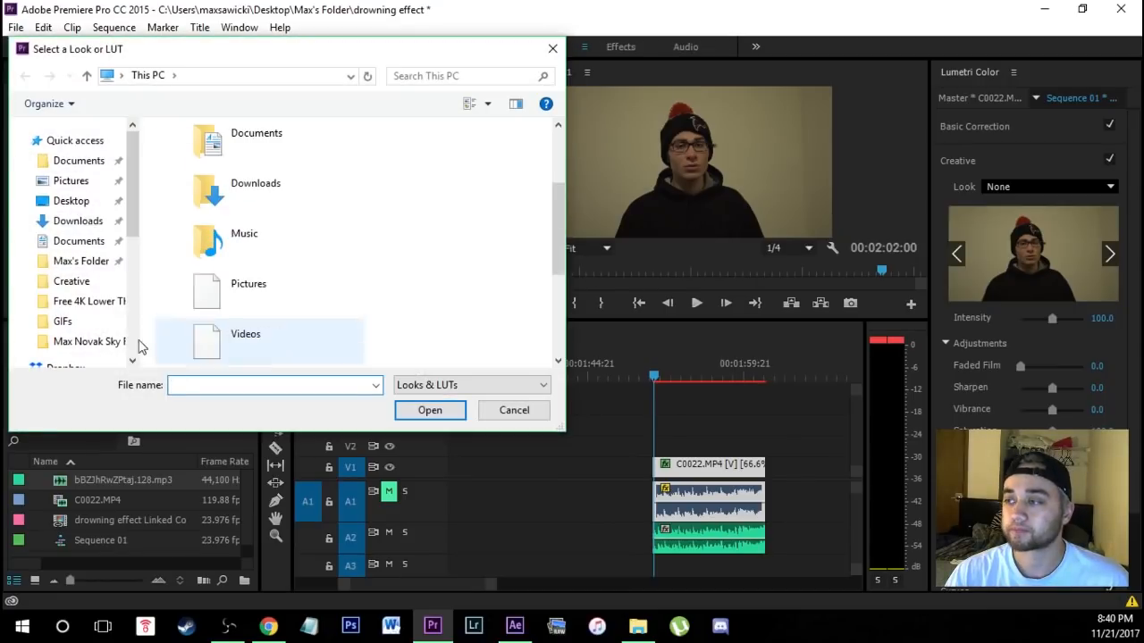
double_click(332, 224)
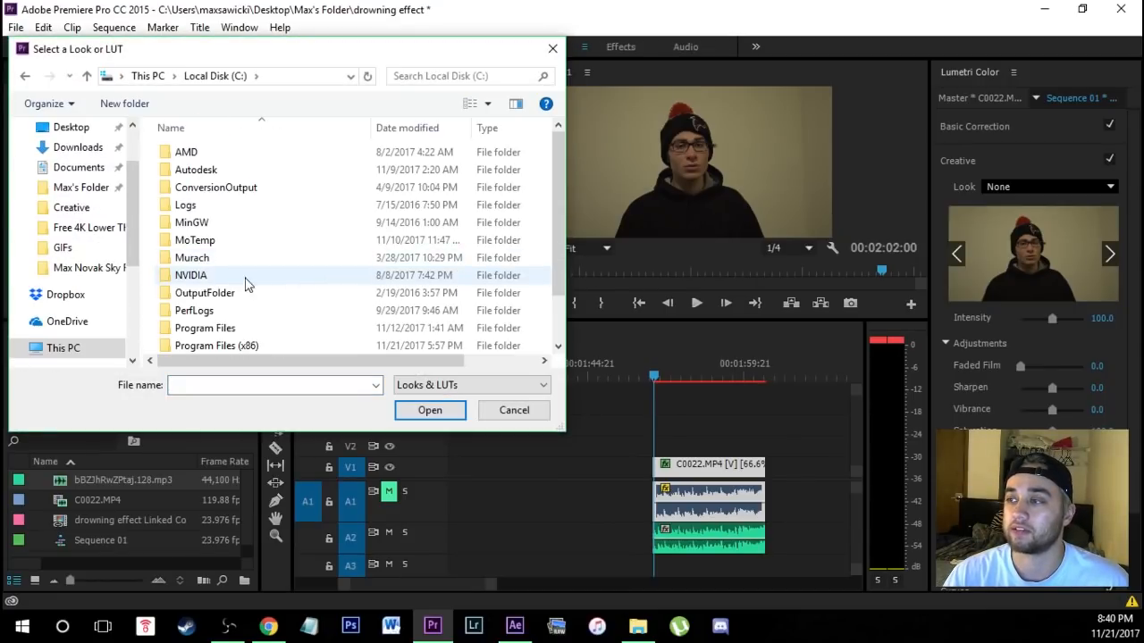
double_click(230, 328)
scroll(268, 281, "down", 1)
scroll(237, 273, "down", 1)
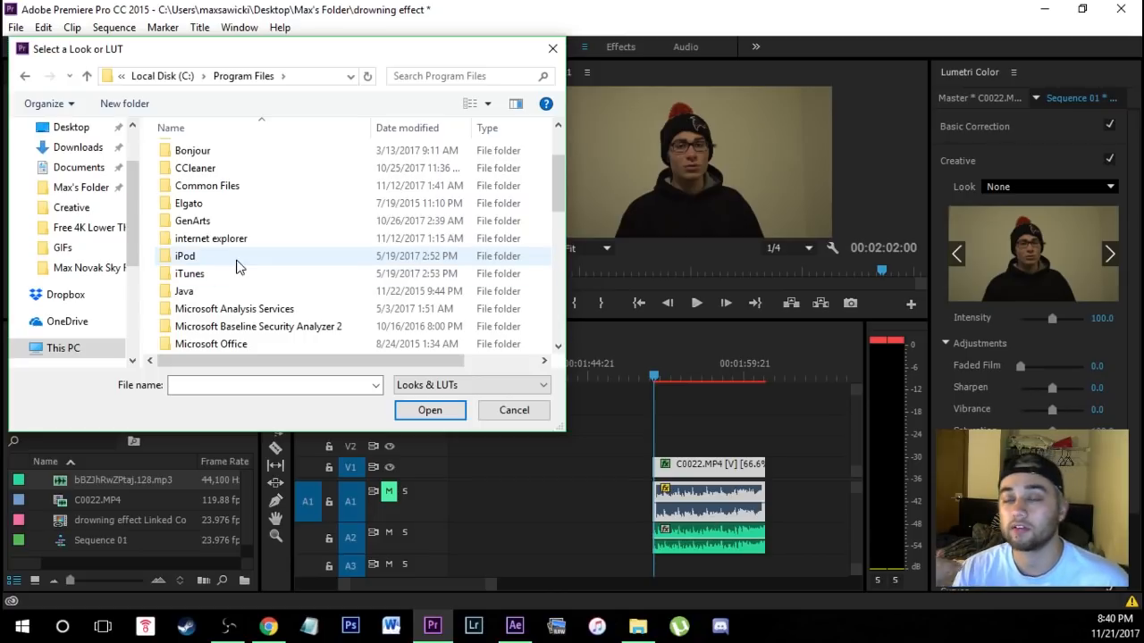
scroll(337, 243, "down", 3)
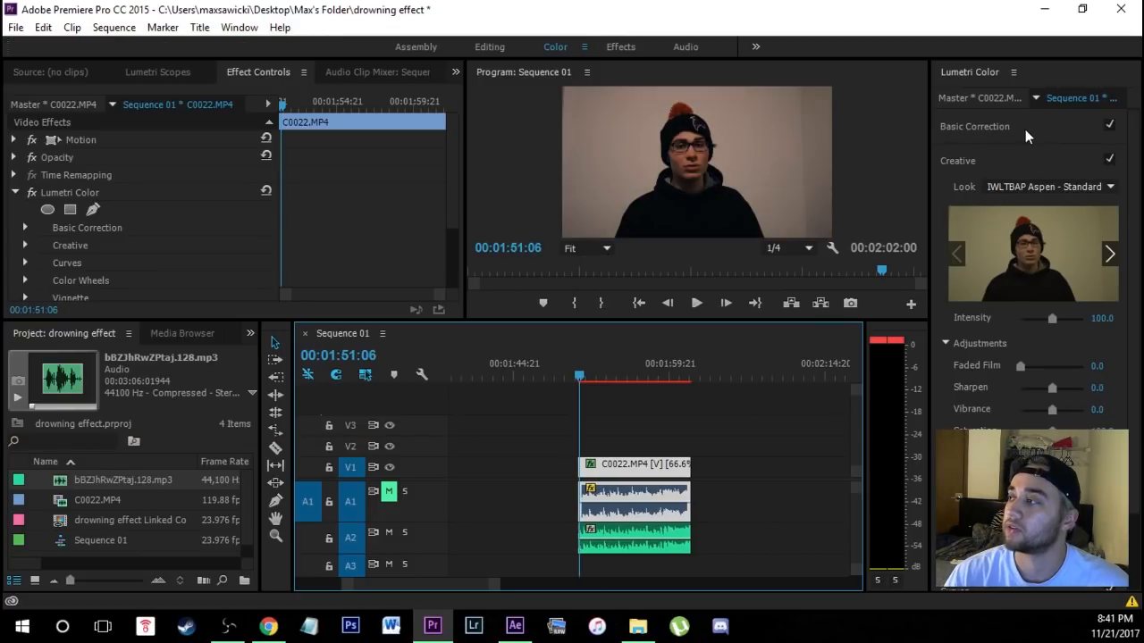
In the clip's Basic Correction, set Temperature to -100, Contrast to about -1.3 and Blacks to about 12.
left_click(1026, 131)
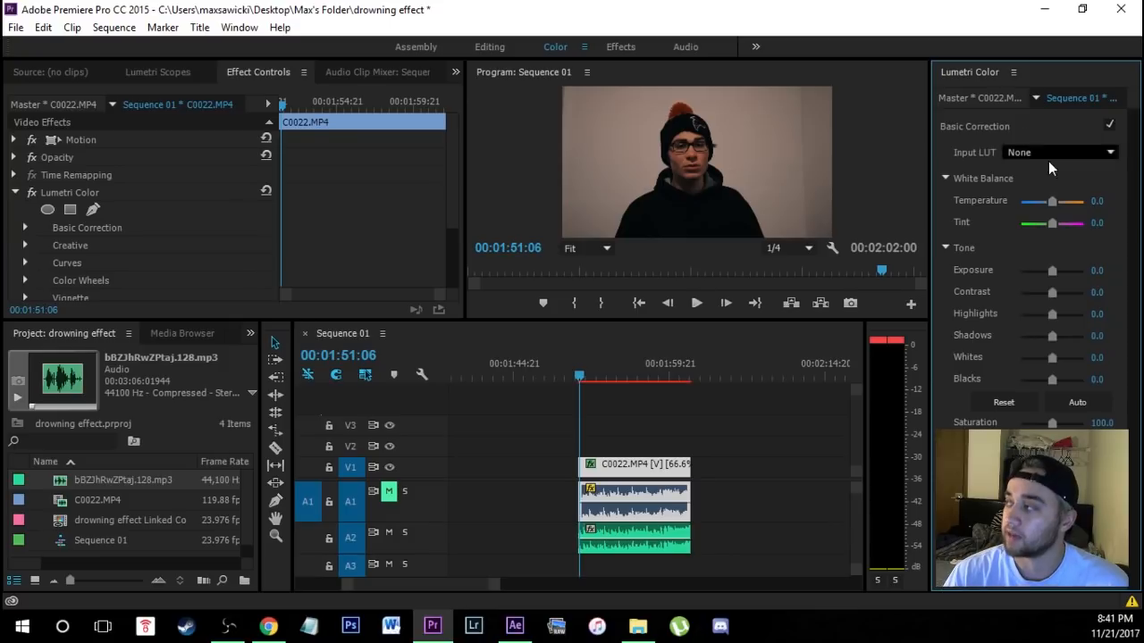
left_click_drag(1053, 201, 932, 198)
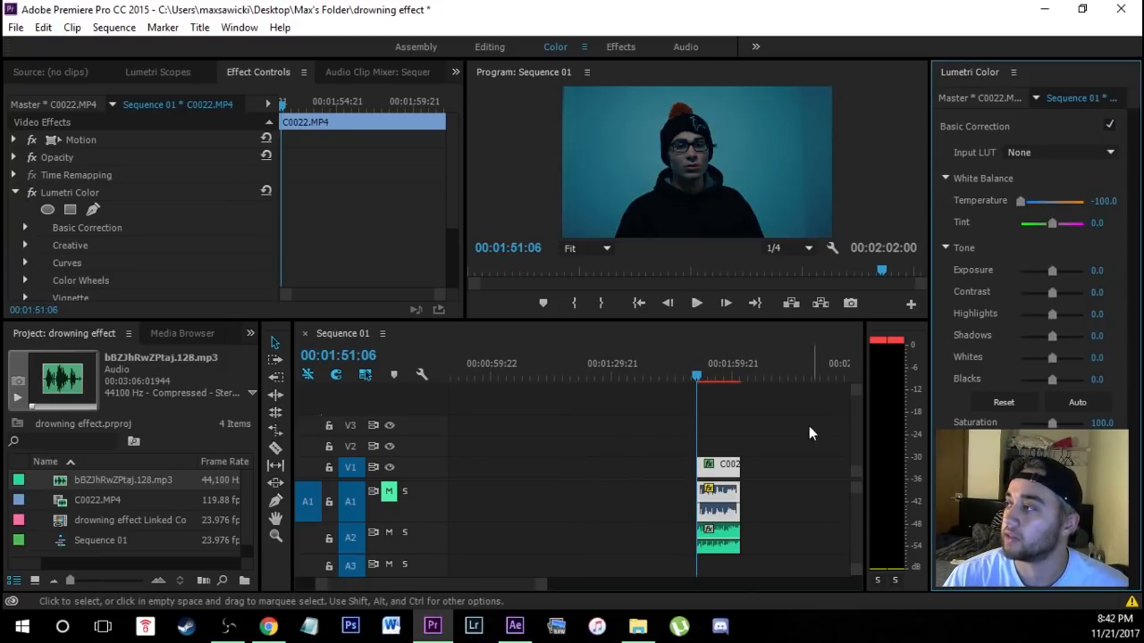
scroll(607, 500, "down", 1)
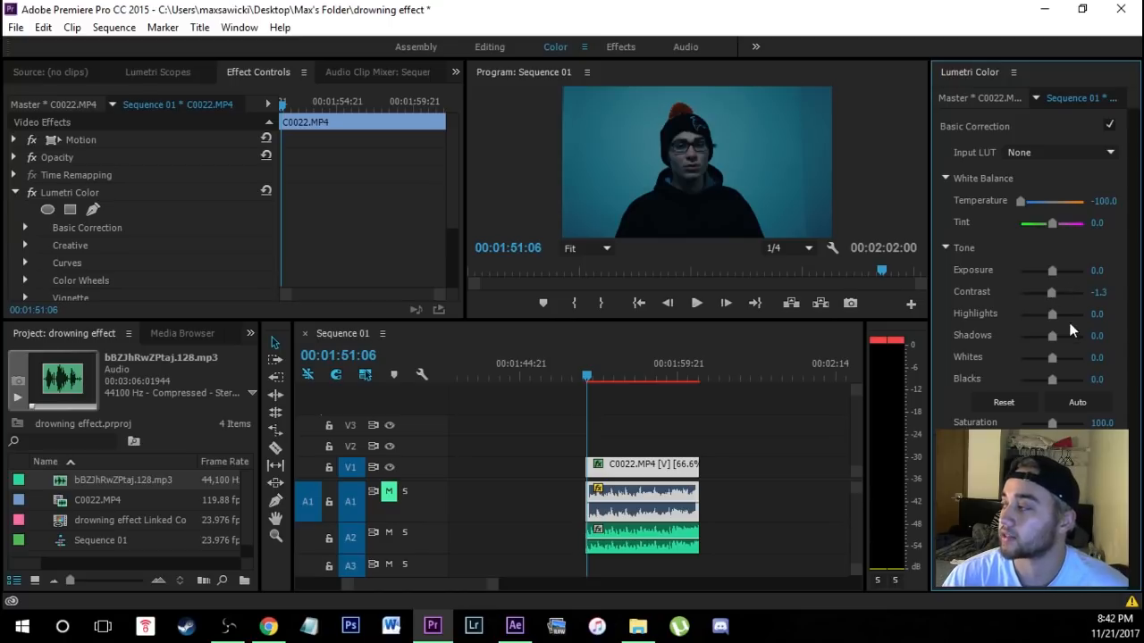
left_click_drag(1052, 379, 1056, 380)
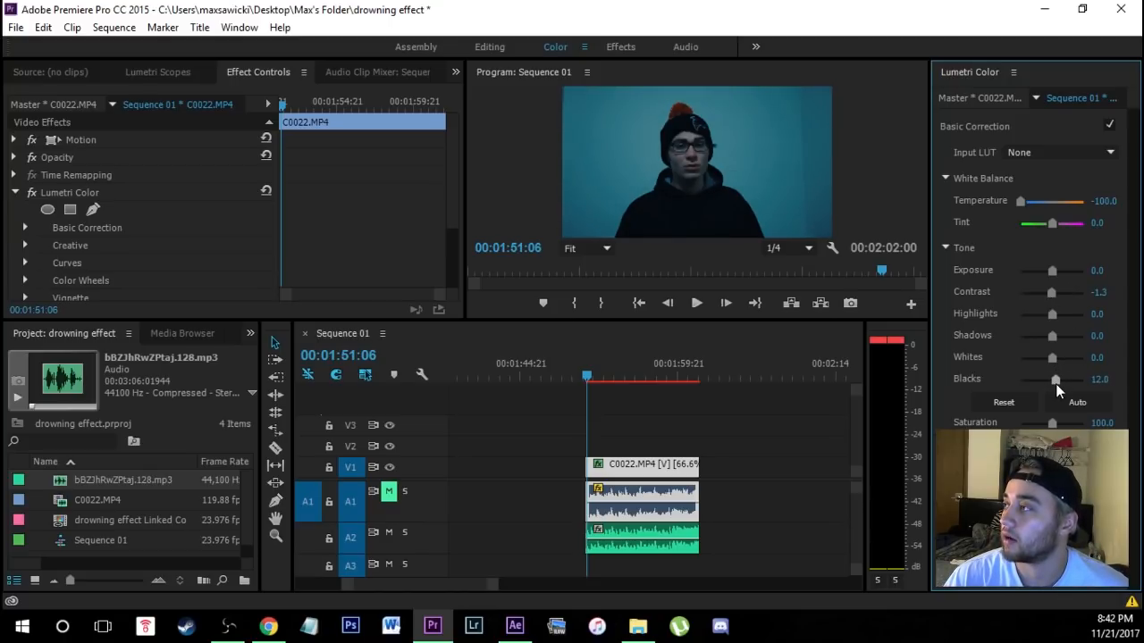
Lower the C0022.MP4 clip's Saturation to about 61.3 and raise Exposure to 0.1 in Basic Correction.
left_click_drag(1052, 424, 1039, 424)
key("minus")
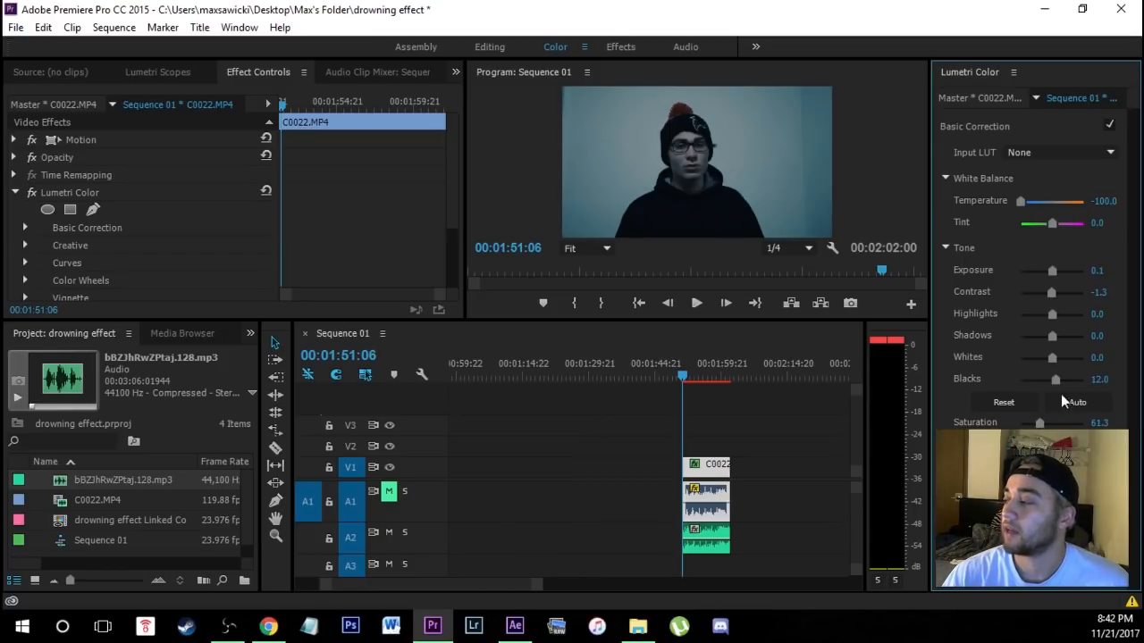
left_click(1014, 126)
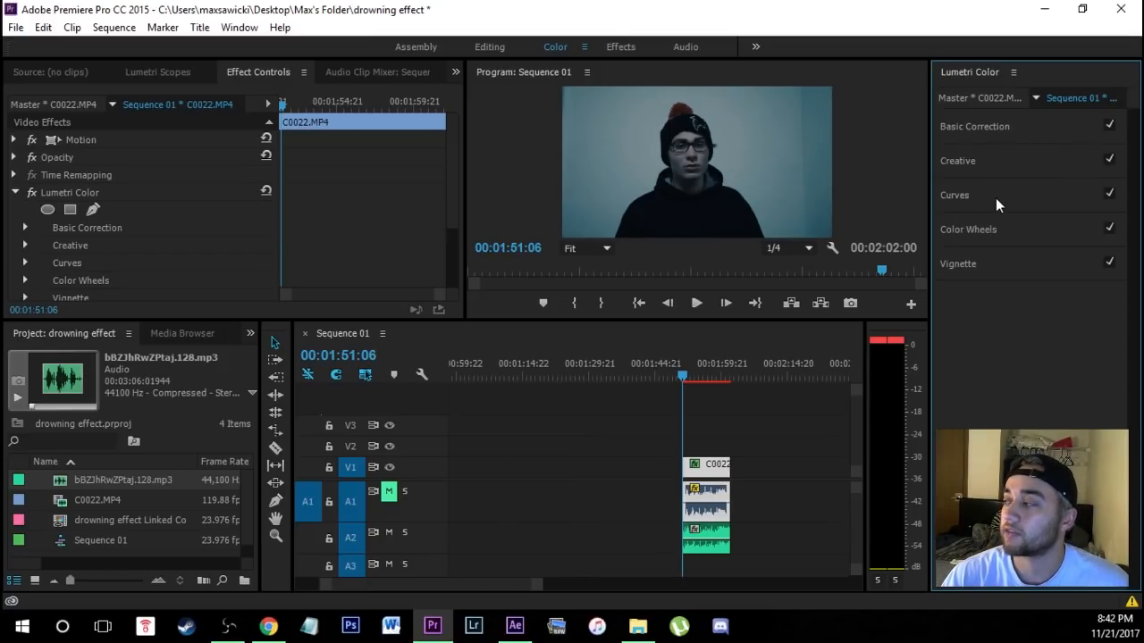
Raise the upper part of the clip's master RGB curve, and lift the upper part of the blue curve slightly above the diagonal.
left_click(995, 196)
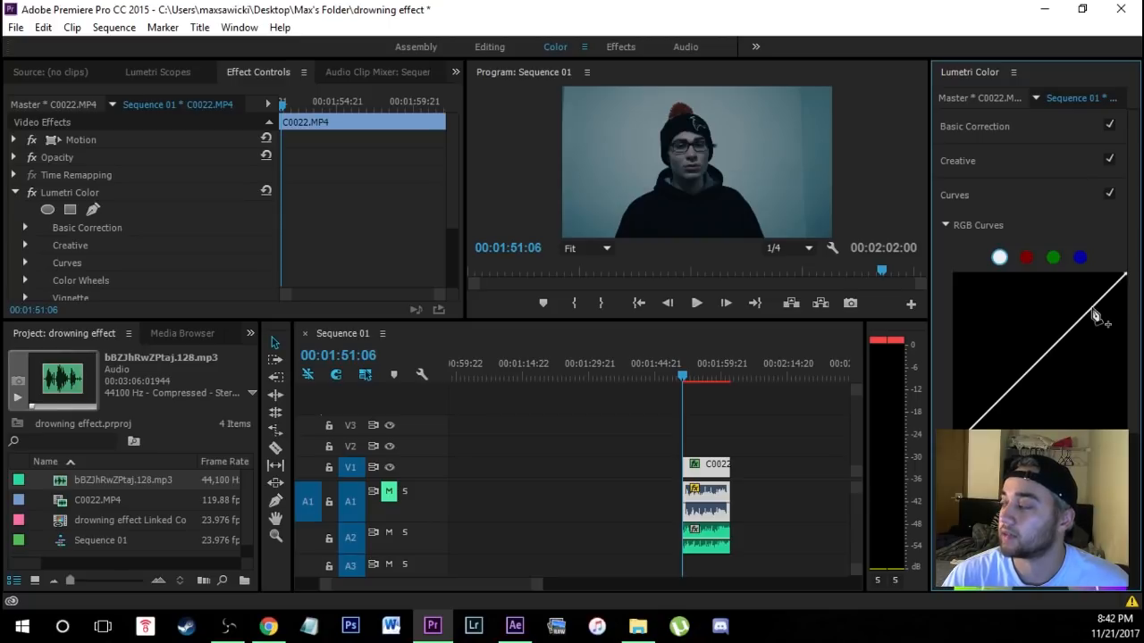
left_click_drag(1094, 310, 1090, 296)
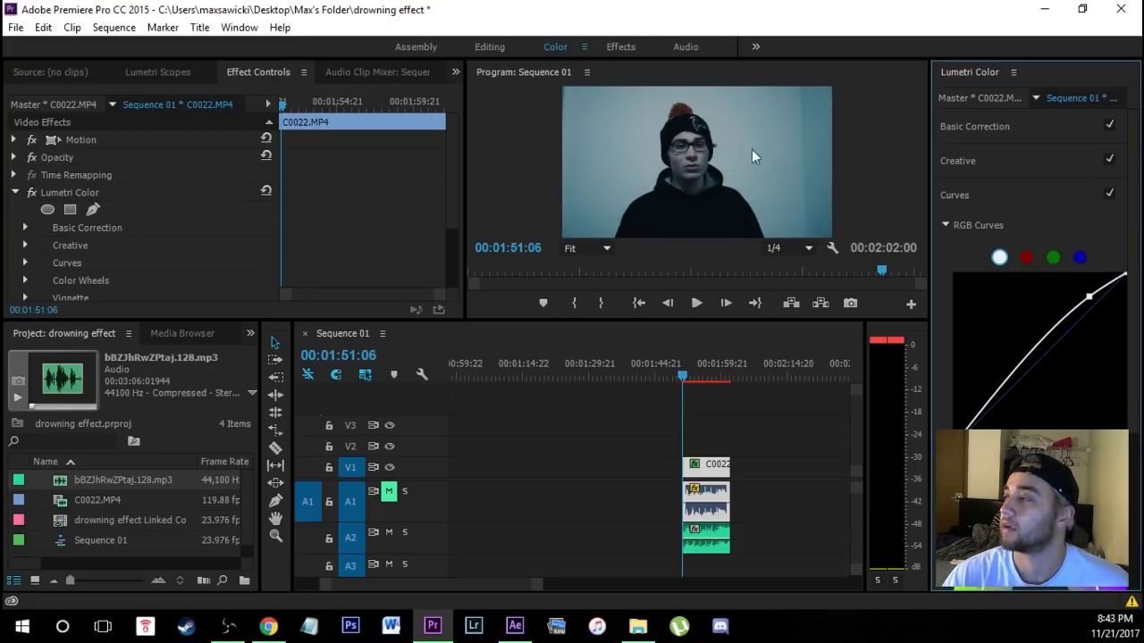
left_click(1081, 257)
left_click_drag(1087, 325, 1083, 306)
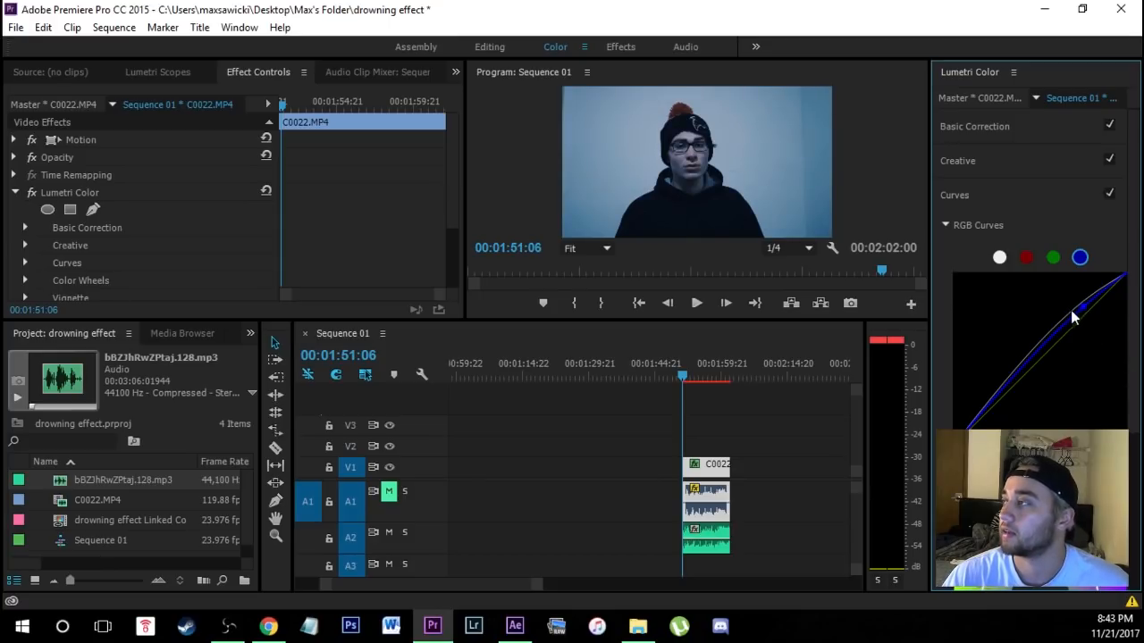
left_click_drag(1082, 308, 1081, 311)
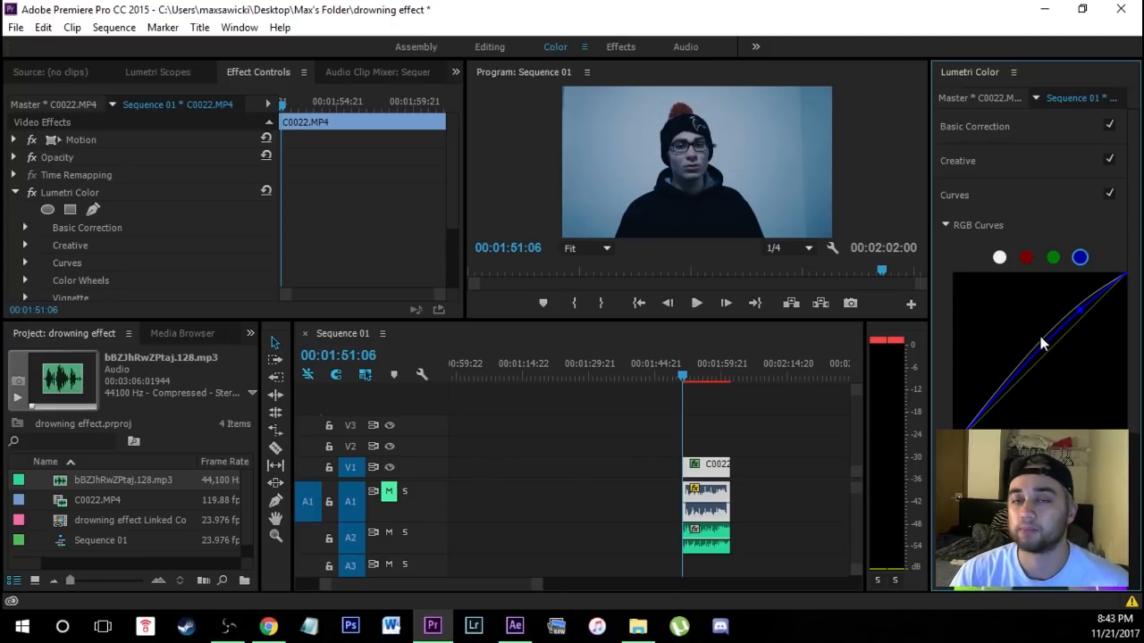
Push the Midtones and Highlights color wheels toward blue, brighten the midtones slightly, and set the Vignette Amount to -1.2.
scroll(1043, 337, "down", 3)
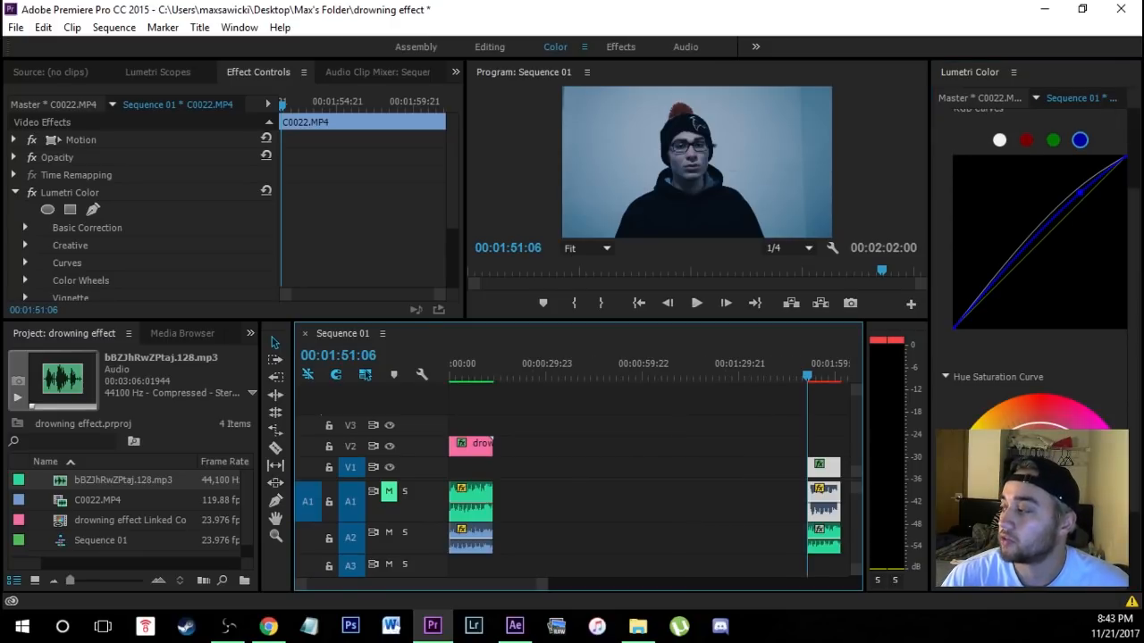
left_click(1024, 330)
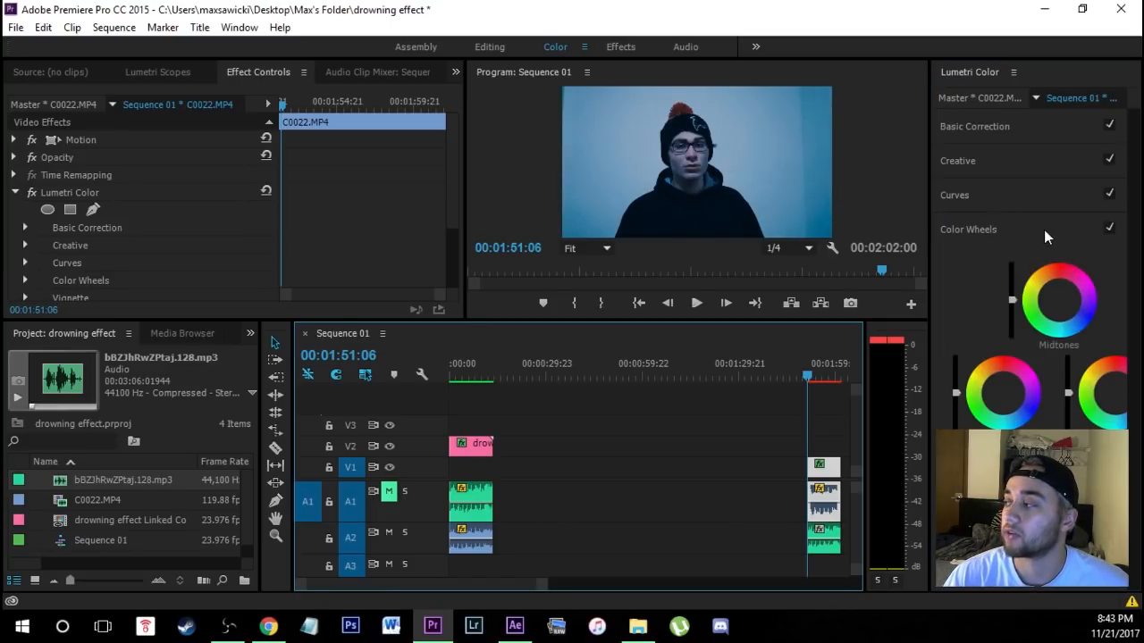
left_click(1065, 346)
left_click_drag(1066, 341, 1011, 291)
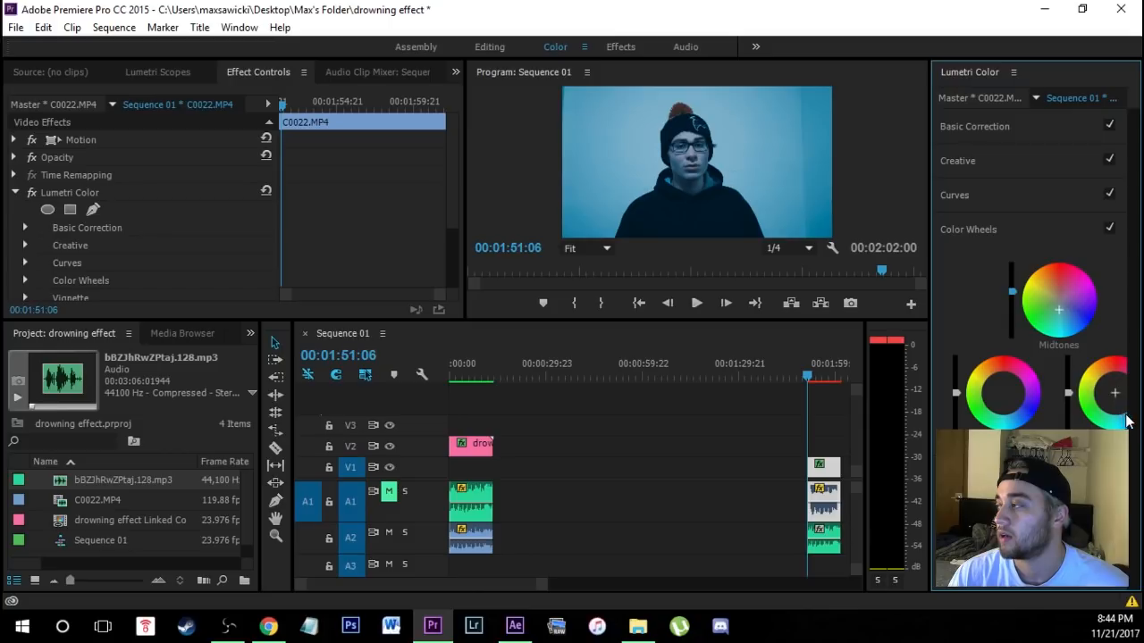
mouse_move(1124, 416)
left_mouse_down()
mouse_move(1113, 413)
mouse_move(1128, 414)
left_mouse_up()
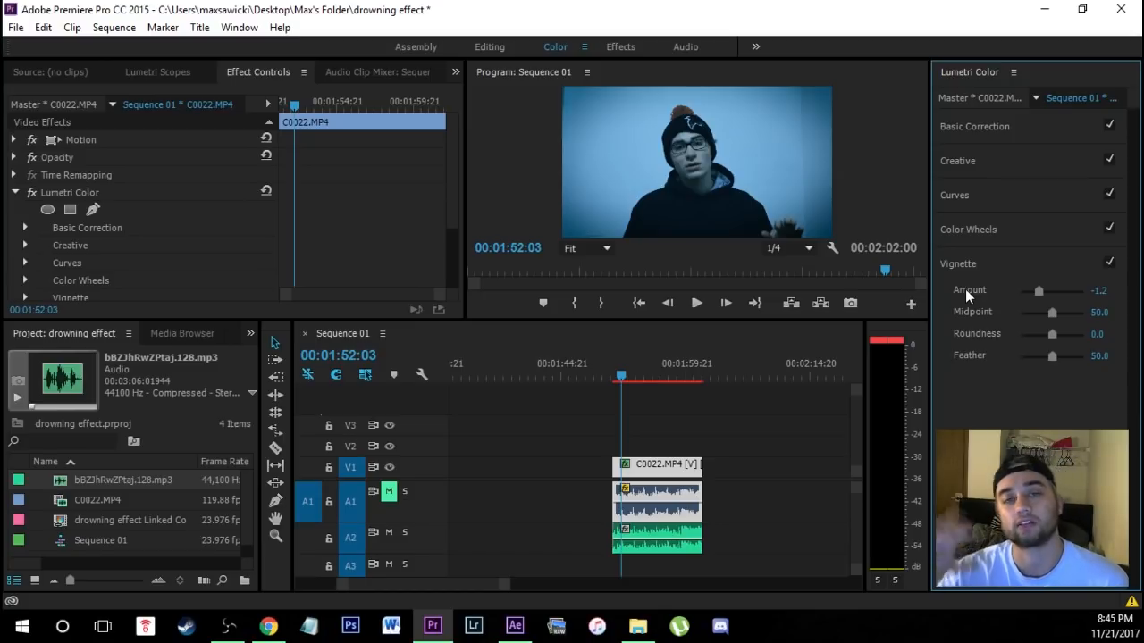
Replace the graded C0022.MP4 clip on V1 with an After Effects composition.
left_click(660, 470)
right_click(662, 471)
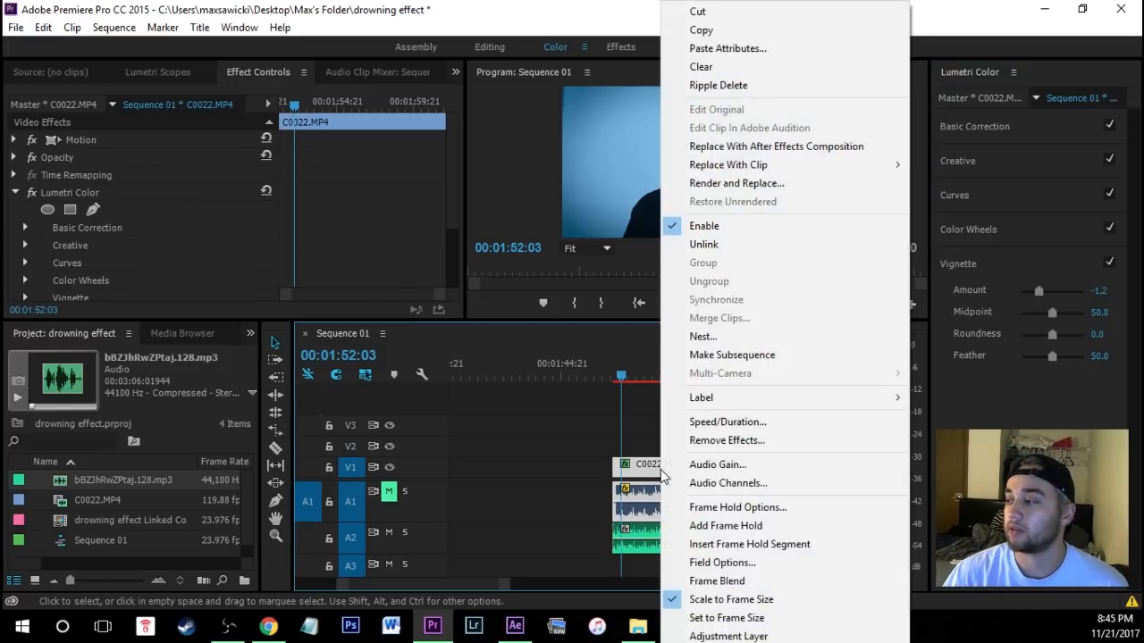
left_click(770, 146)
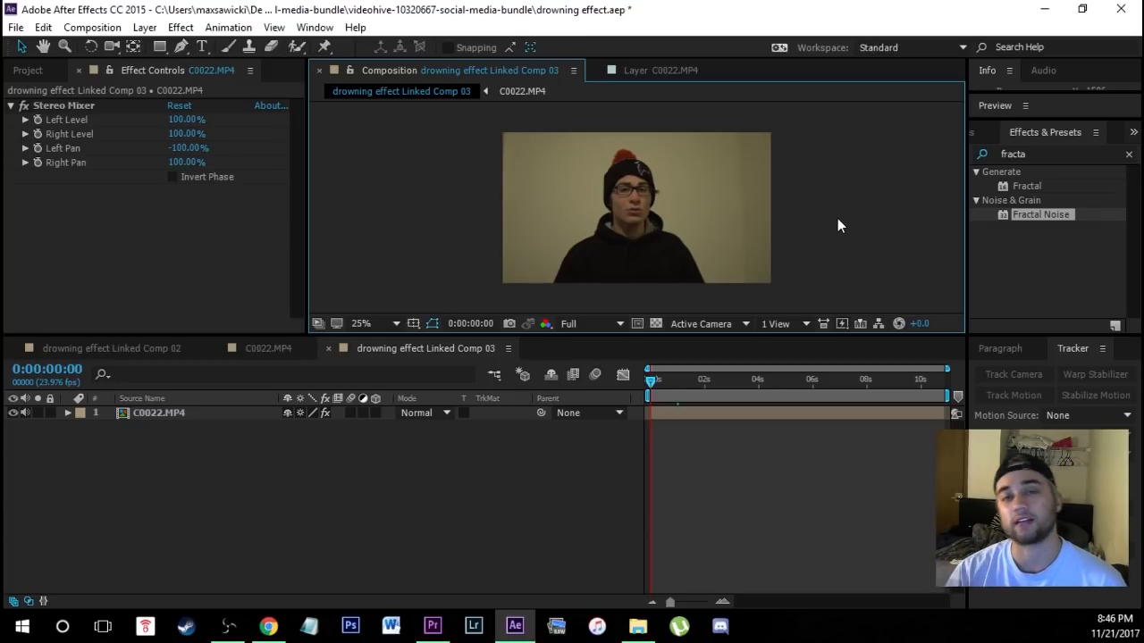
In After Effects, clear the old effect search and find the Red Giant Psunami effect by searching for "psun".
left_click(1128, 155)
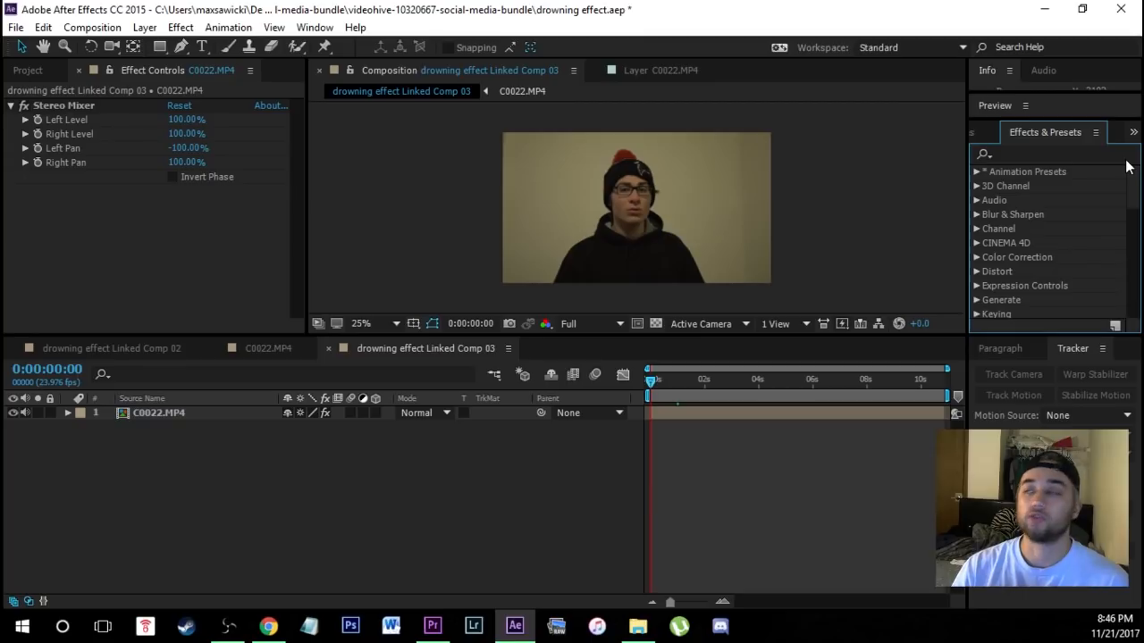
left_click(1118, 155)
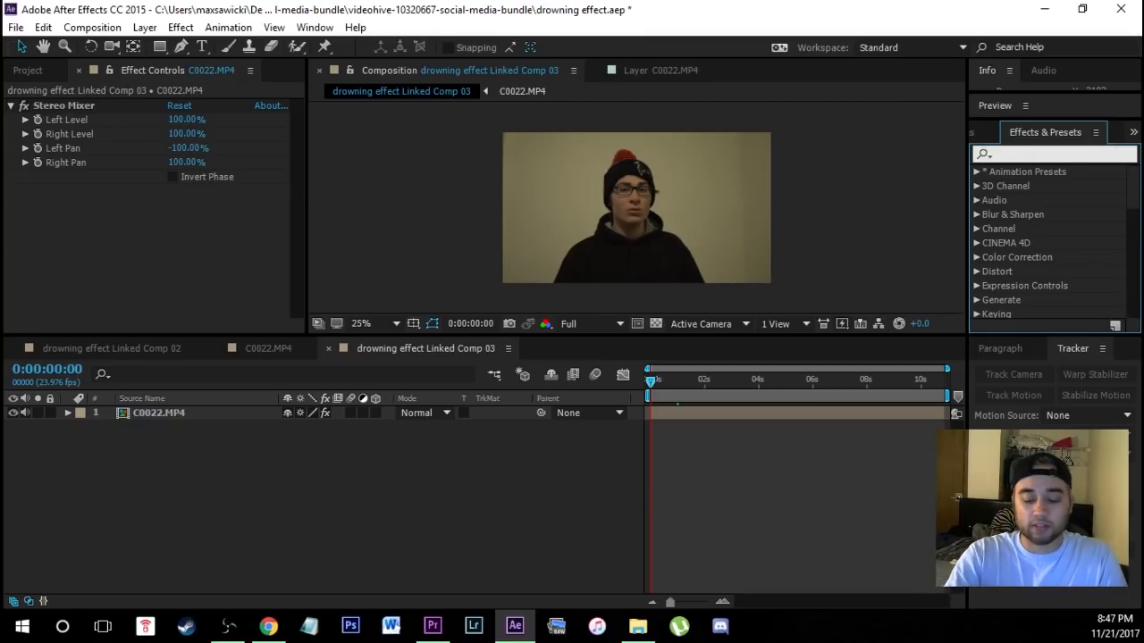
type("psun")
left_click(1063, 232)
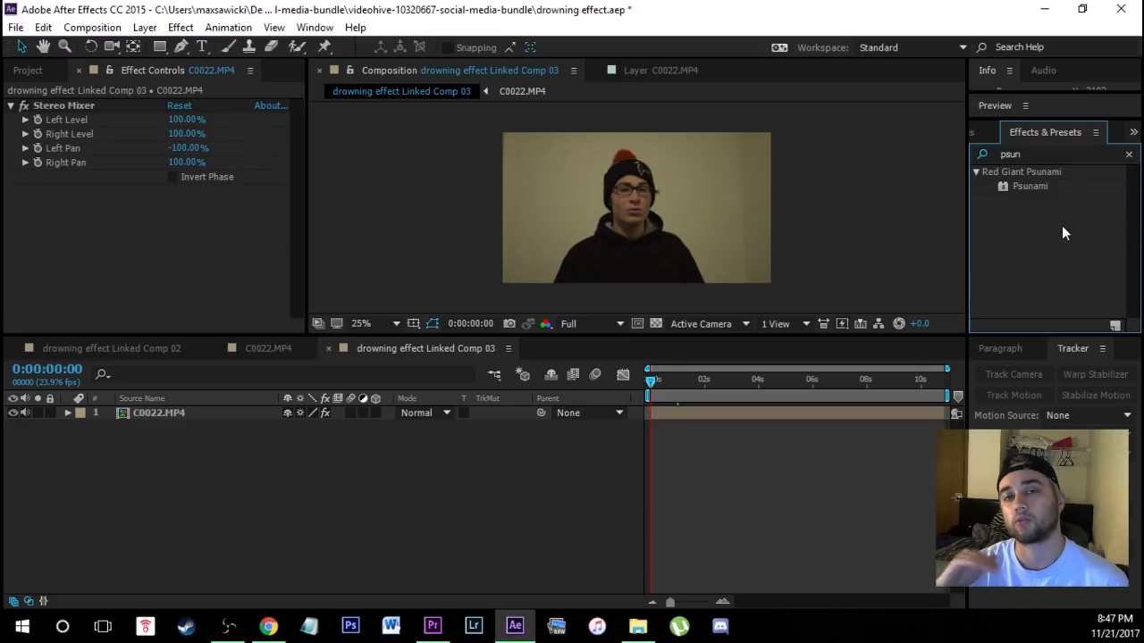
left_click(1031, 187)
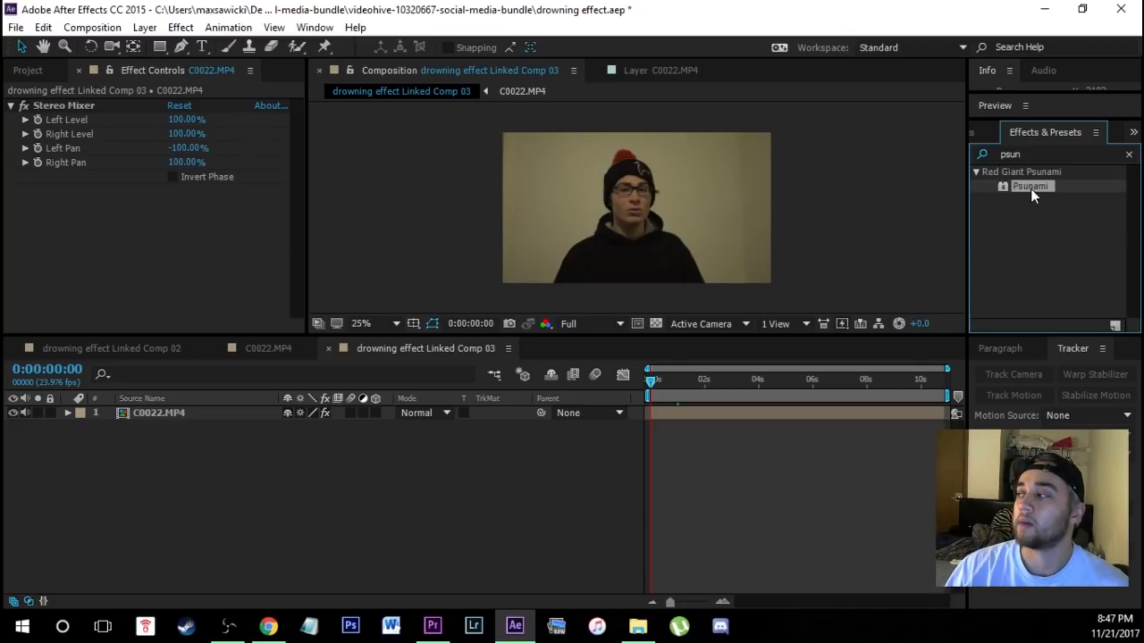
left_click(1018, 251)
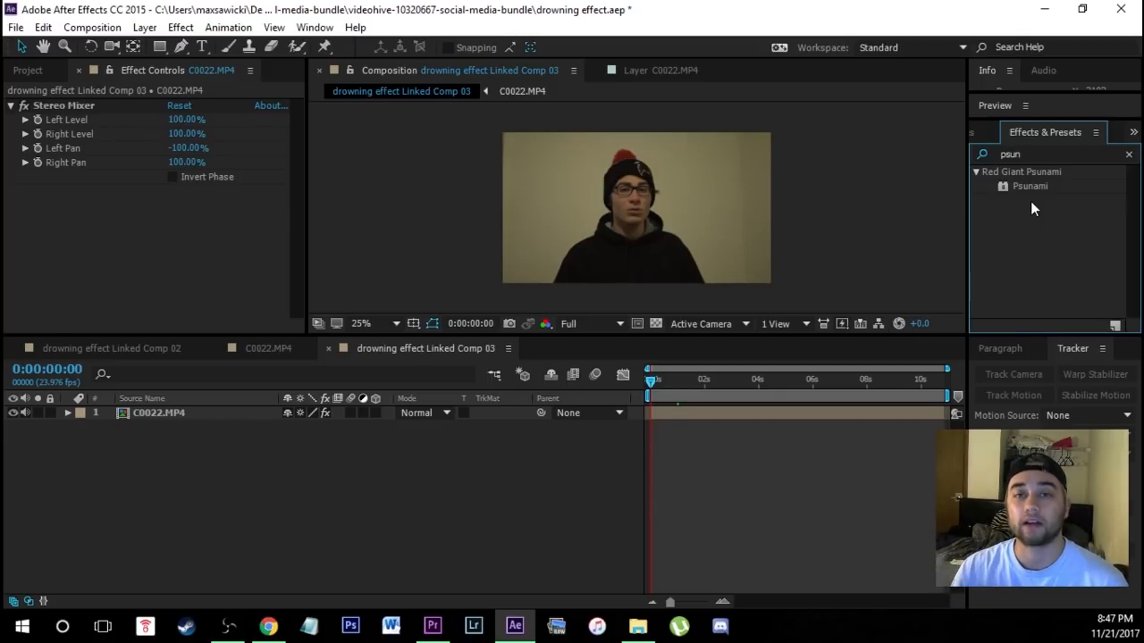
Add a red 1280 x 720 px solid above the C0022.MP4 layer and apply the Psunami effect to it.
left_click(142, 414)
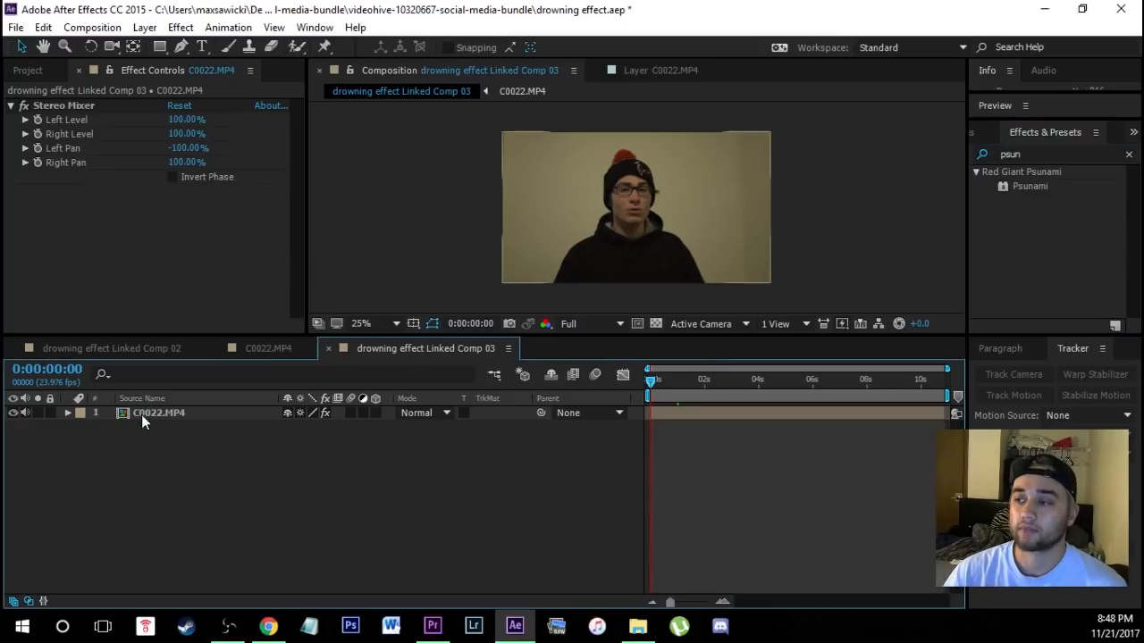
left_click(144, 26)
mouse_move(202, 29)
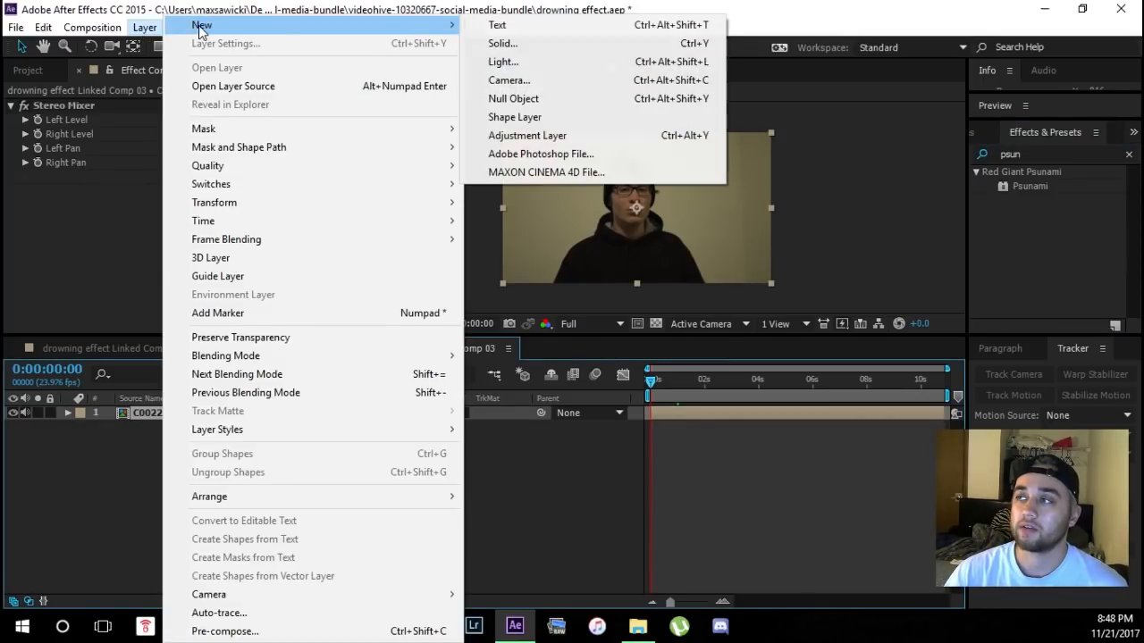
left_click(548, 45)
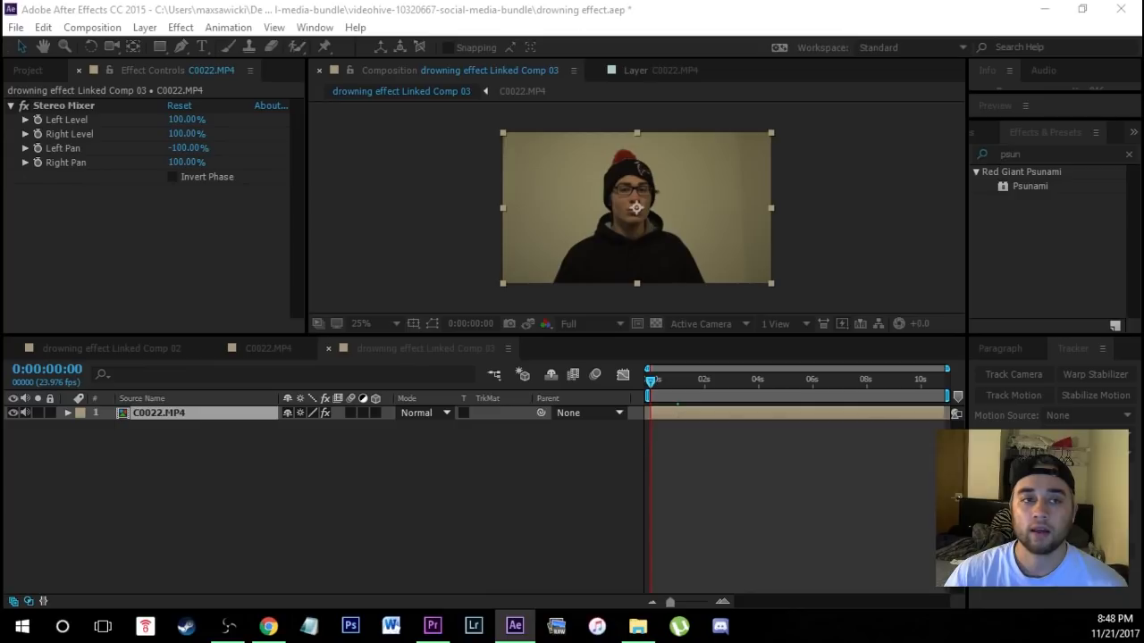
left_click_drag(163, 137, 634, 120)
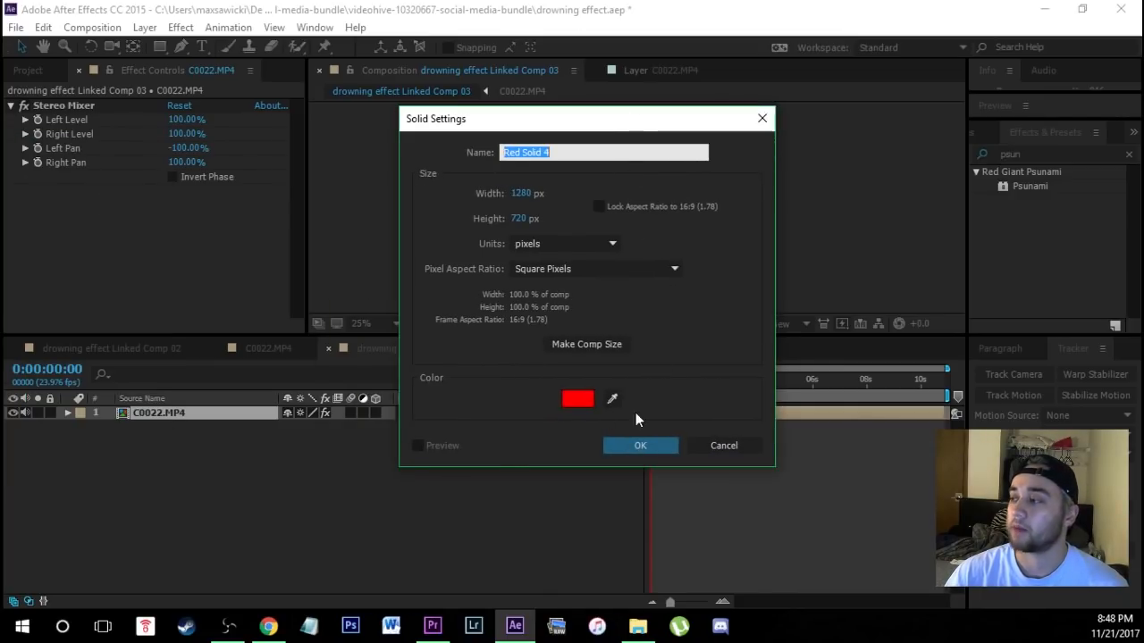
left_click(647, 443)
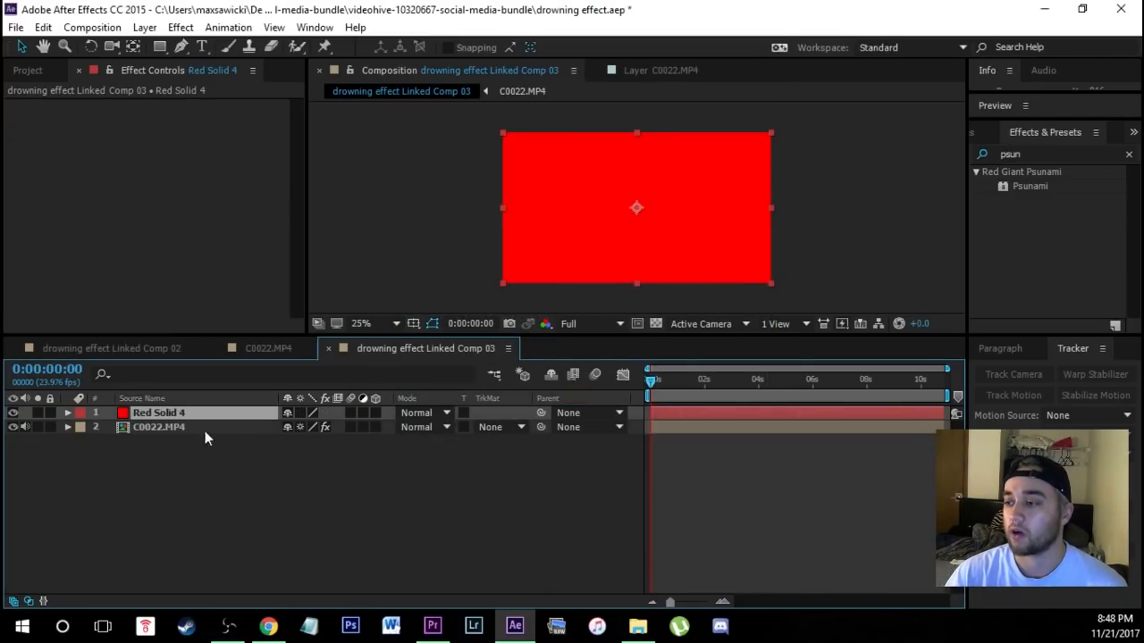
left_click_drag(1034, 185, 239, 412)
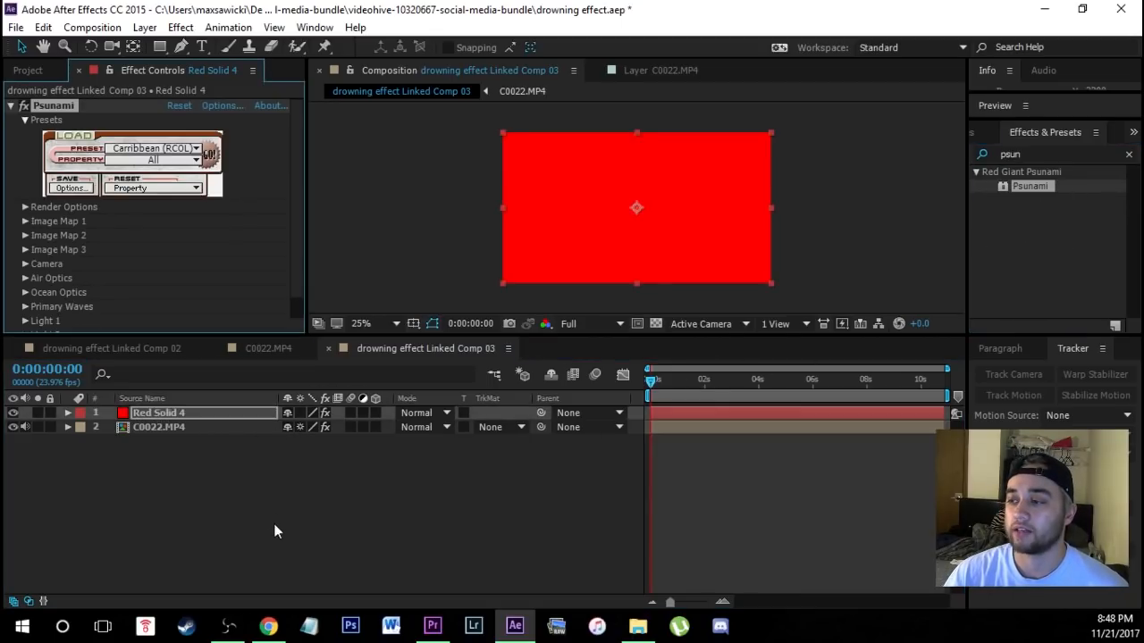
Try the Psunami presets Arctic (All), Evening Snorkel (All) and Martian Moonrise (All) on the red solid.
left_click(175, 154)
mouse_move(202, 245)
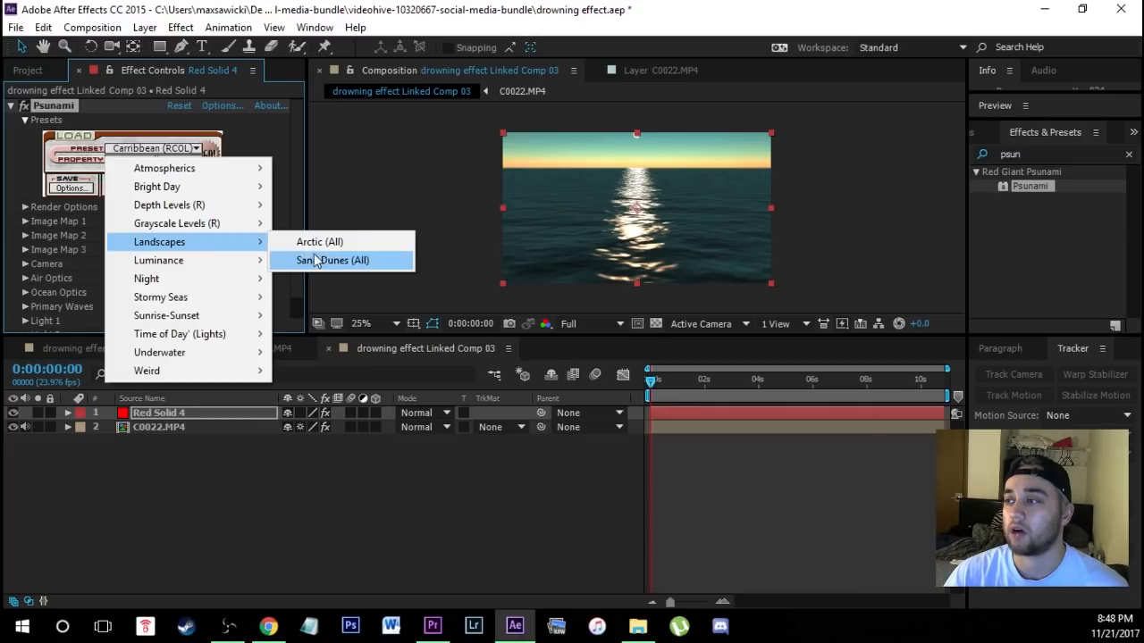
left_click(304, 240)
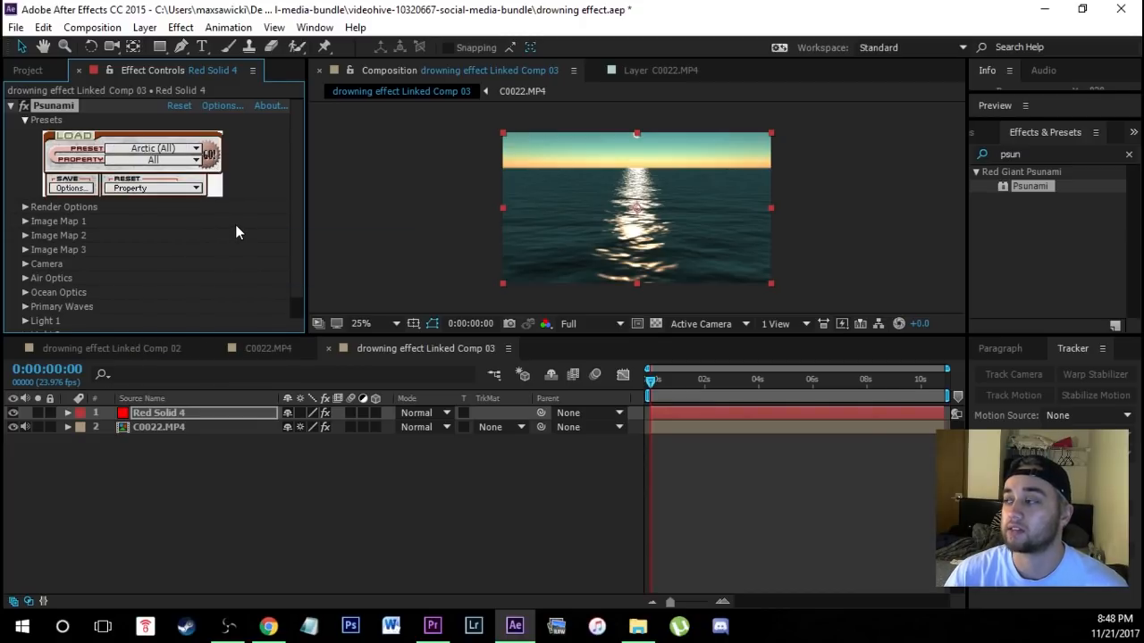
left_click(178, 148)
mouse_move(236, 352)
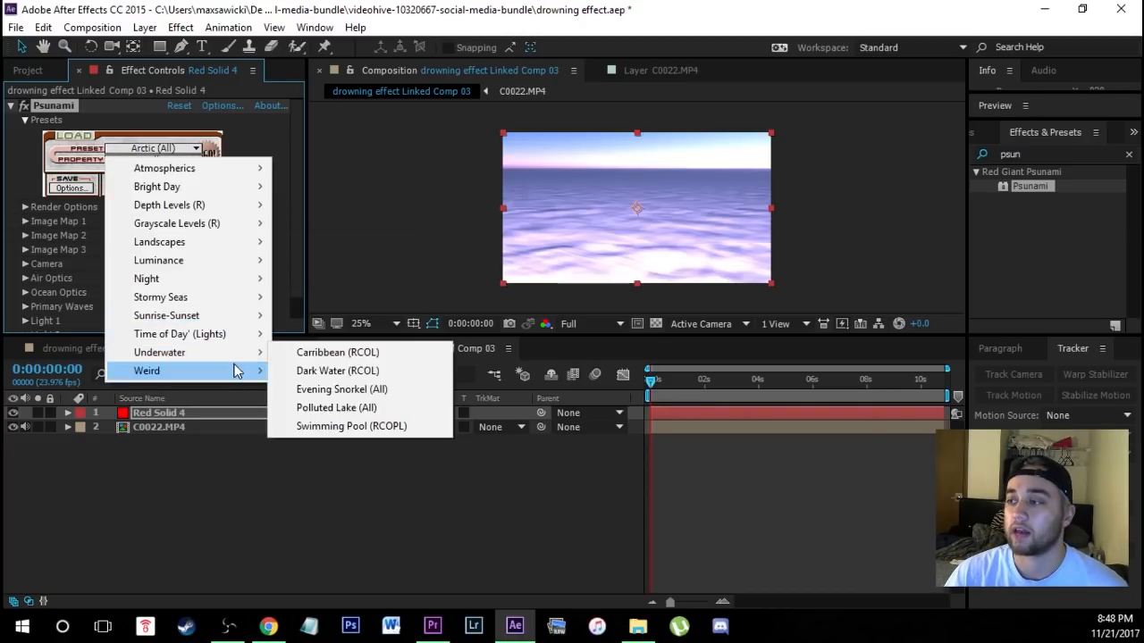
left_click(337, 391)
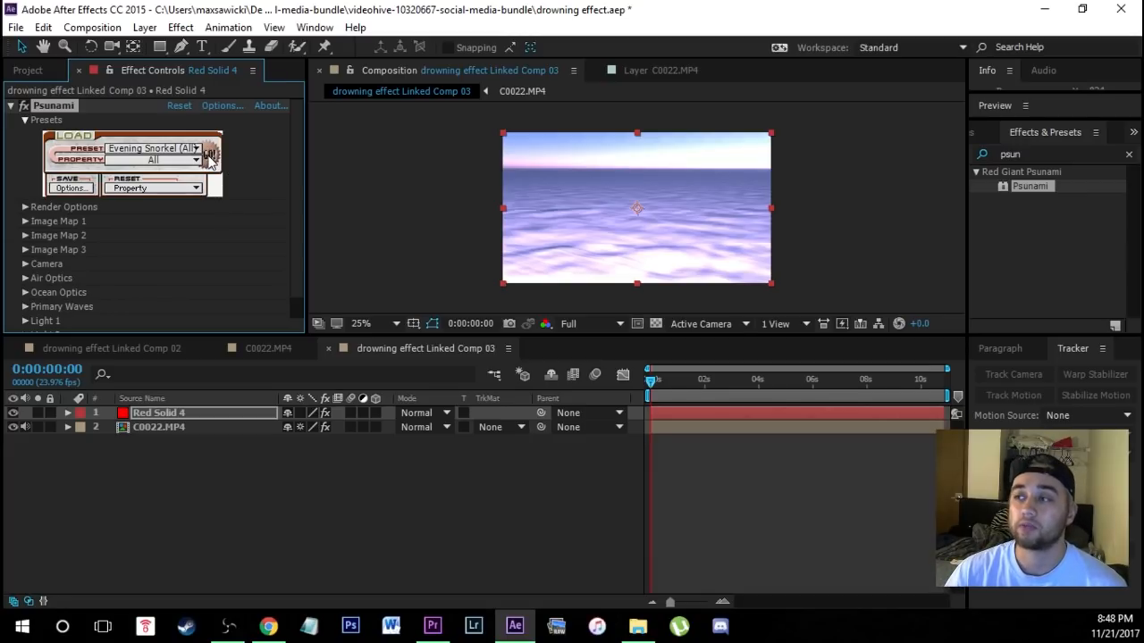
left_click(179, 150)
mouse_move(234, 285)
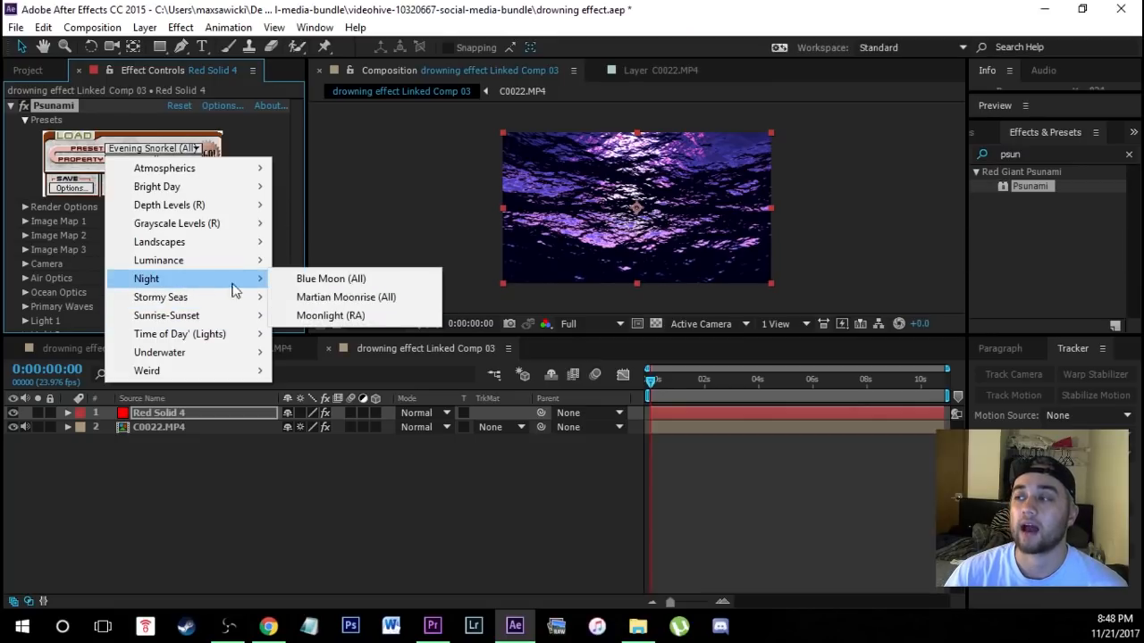
left_click(353, 296)
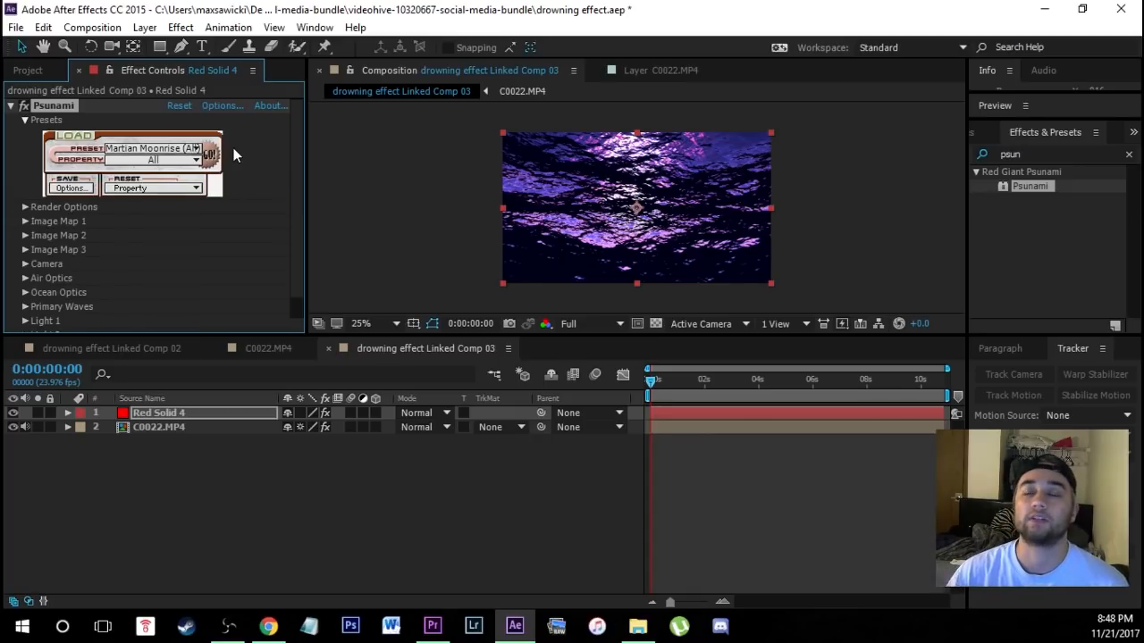
Load the underwater preset Carribbean (RCOL) for all properties of the Psunami effect.
left_click(184, 150)
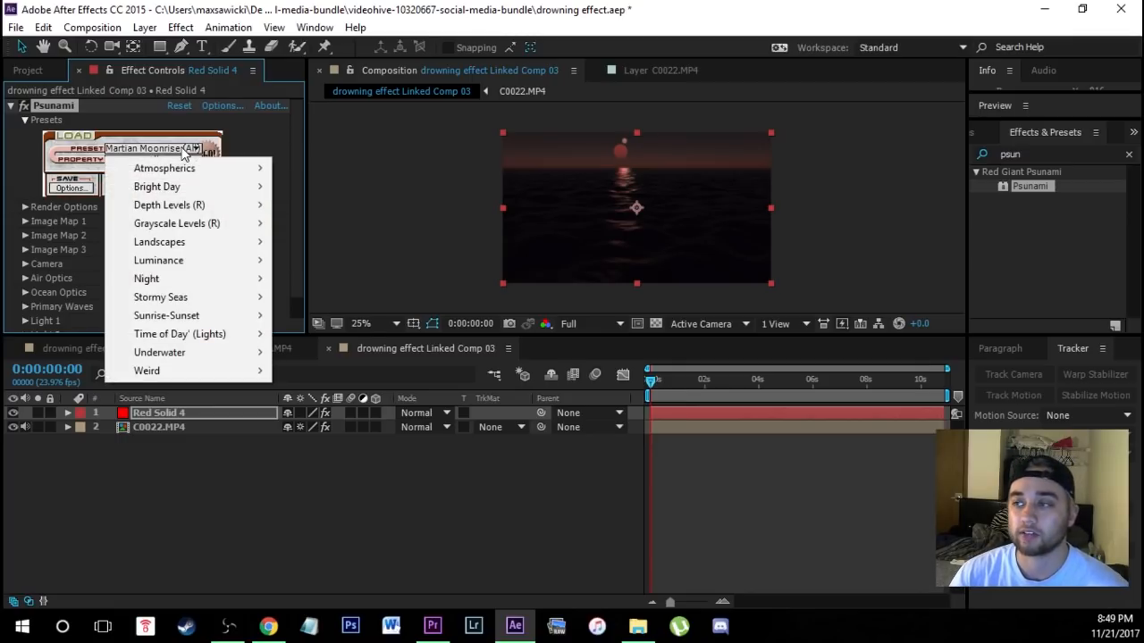
mouse_move(230, 355)
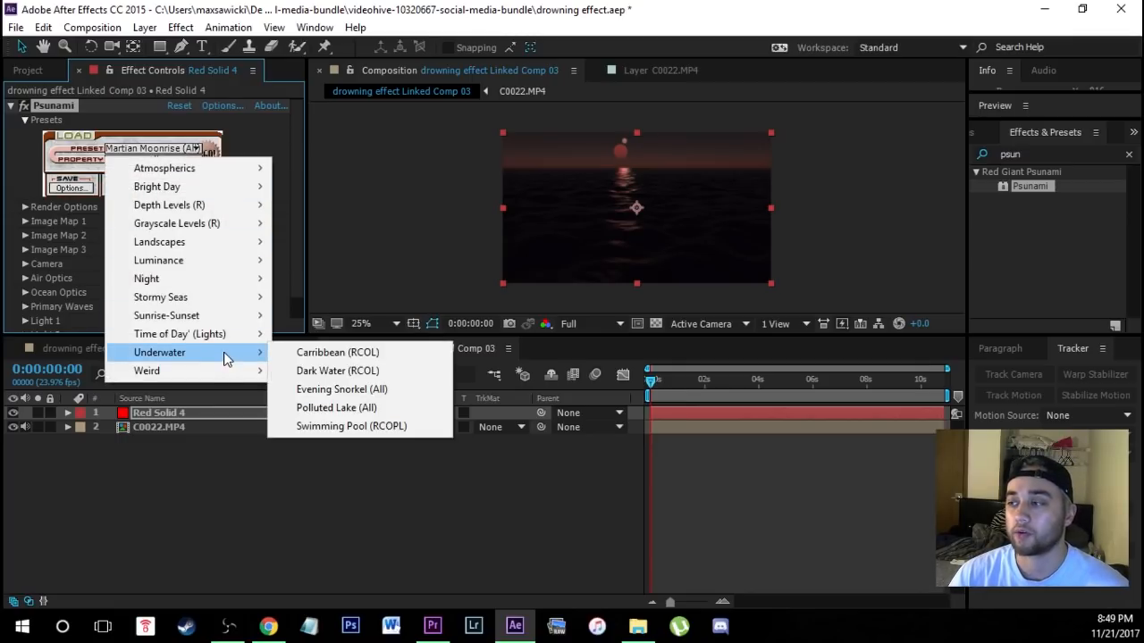
left_click(338, 353)
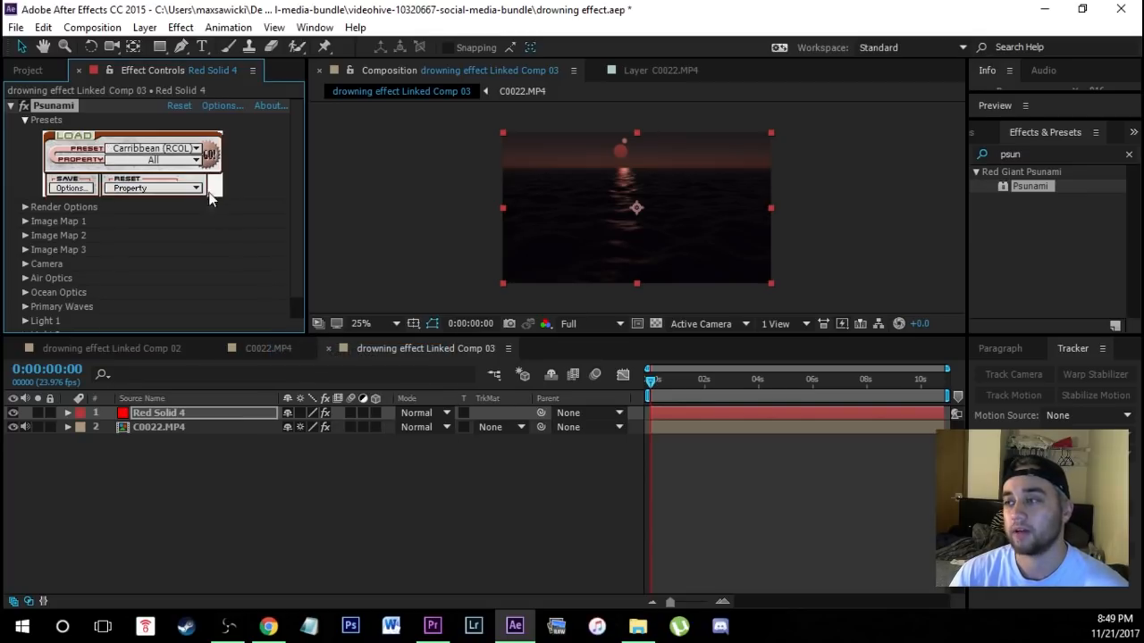
left_click(210, 157)
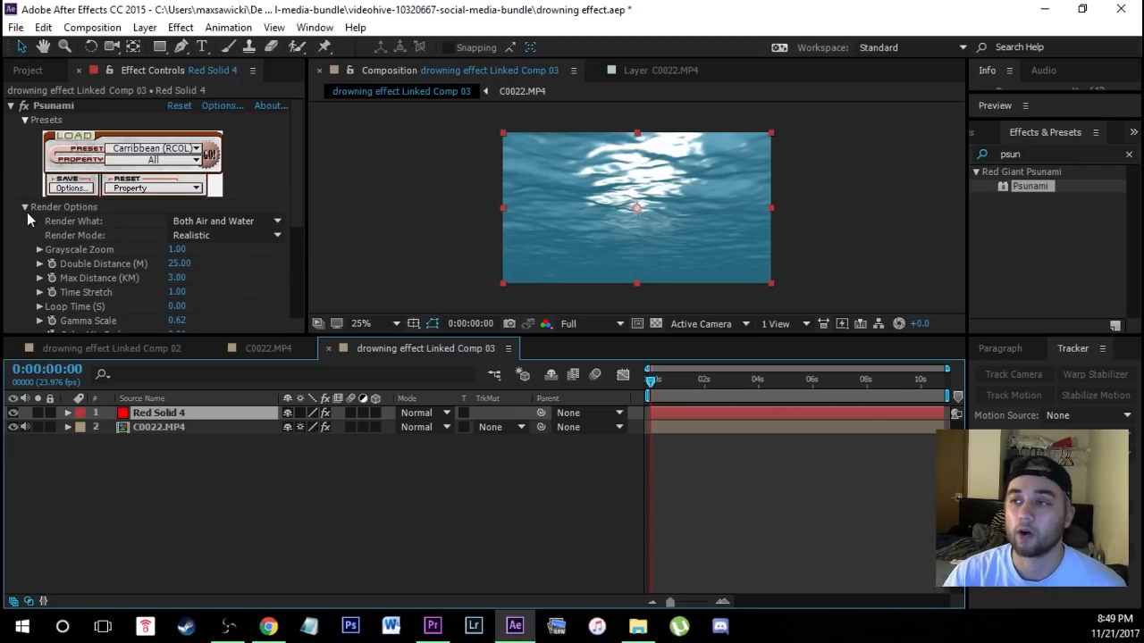
Set Gamma Scale to 0.75 in Psunami's Render Options and collapse that group.
scroll(228, 276, "down", 3)
left_click(177, 245)
type("0.75")
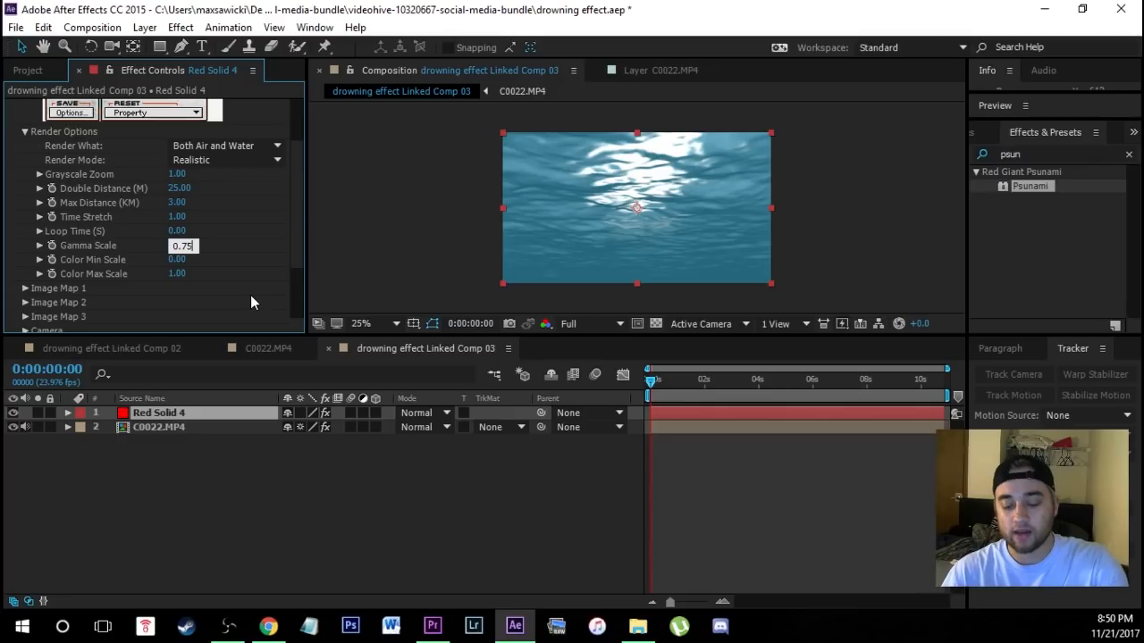
key("Return")
left_click(25, 131)
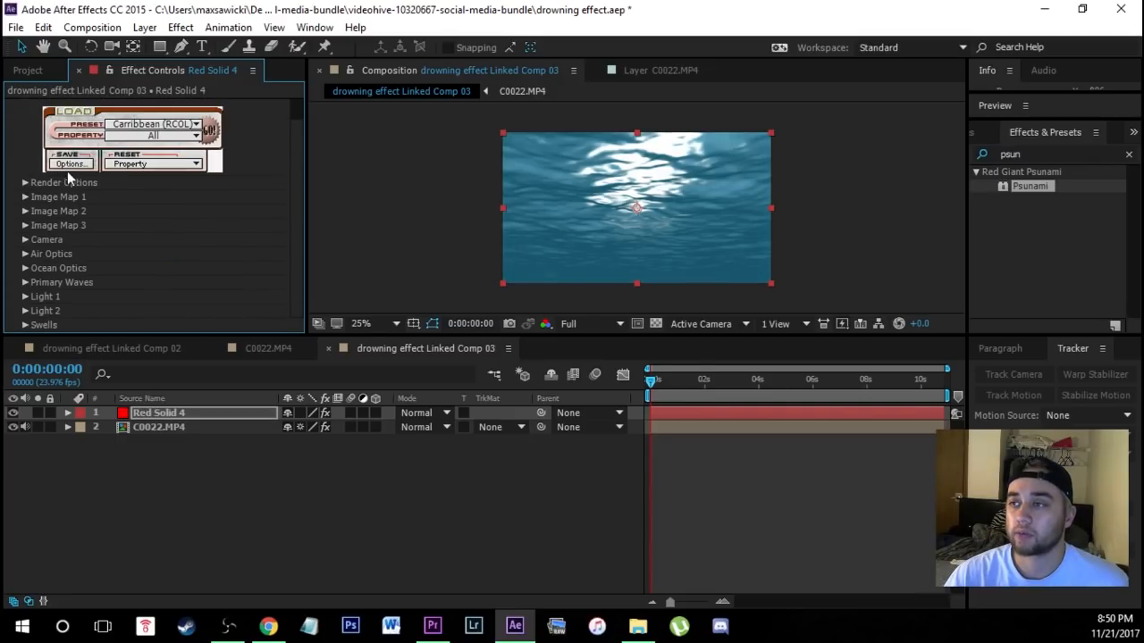
Try Tilt values of 60°, 40° and 100° for the Psunami camera.
left_click(27, 240)
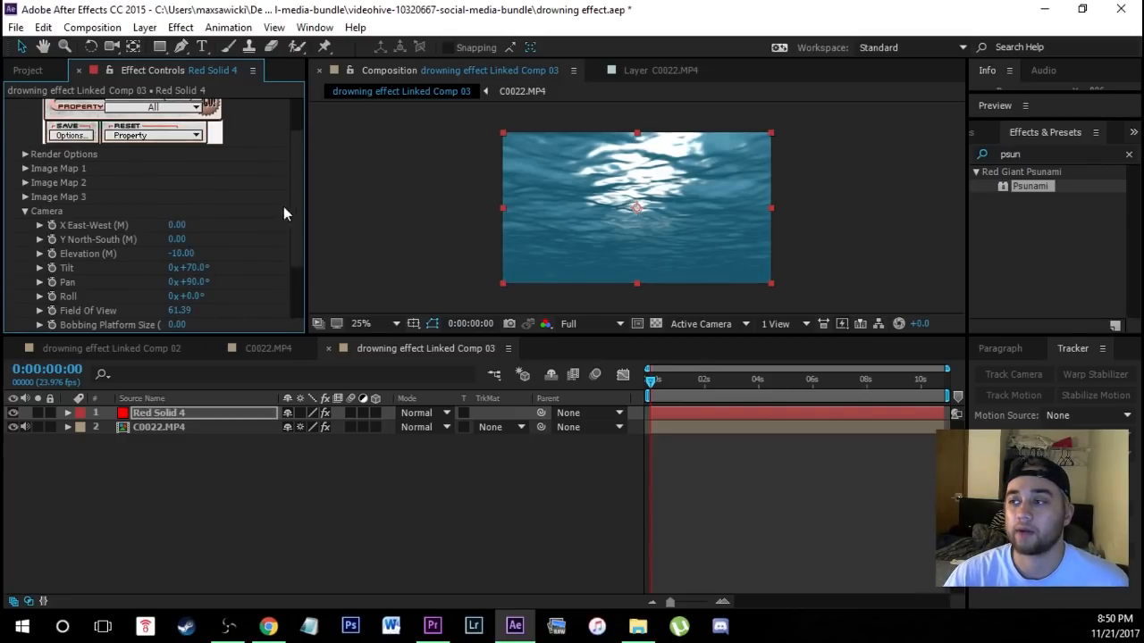
left_click_drag(298, 217, 296, 248)
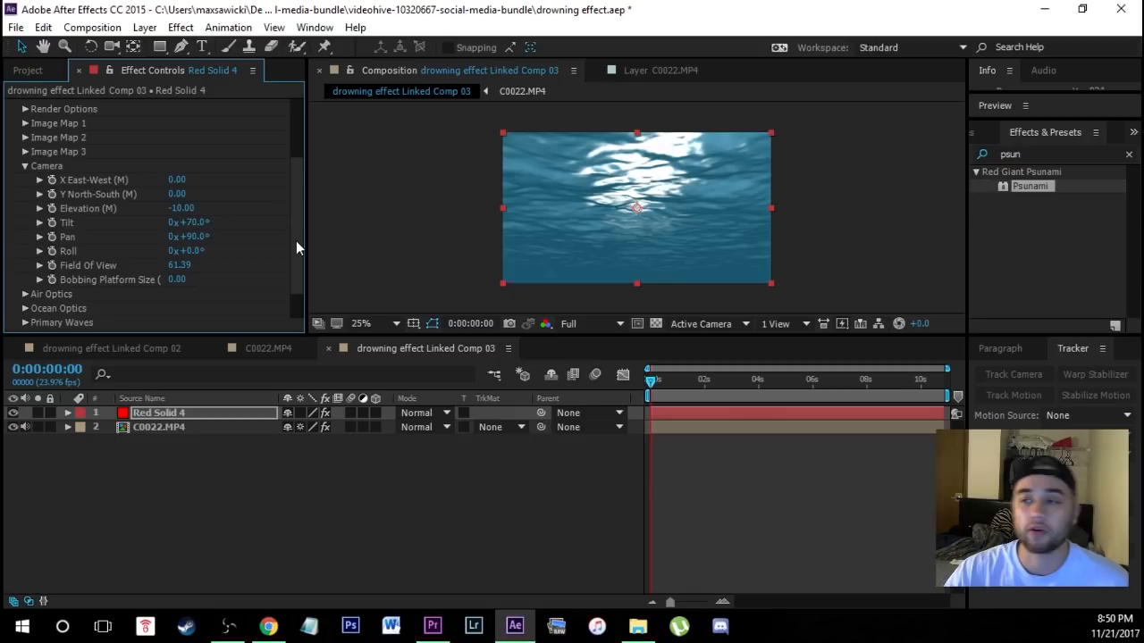
left_click(39, 223)
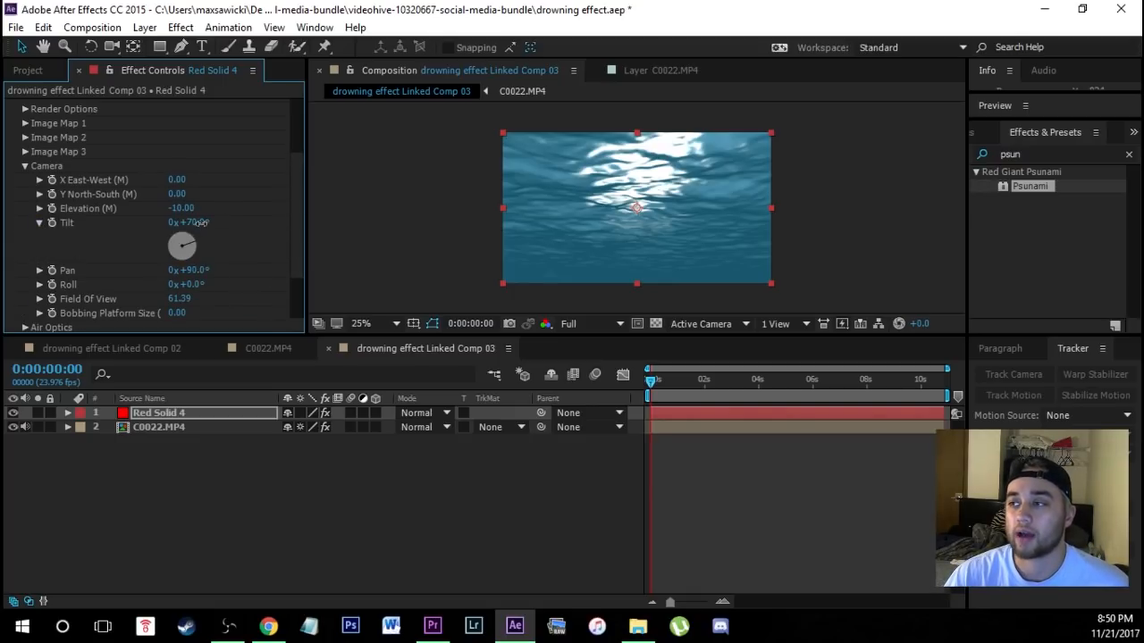
left_click(196, 224)
left_click(252, 236)
left_click(204, 224)
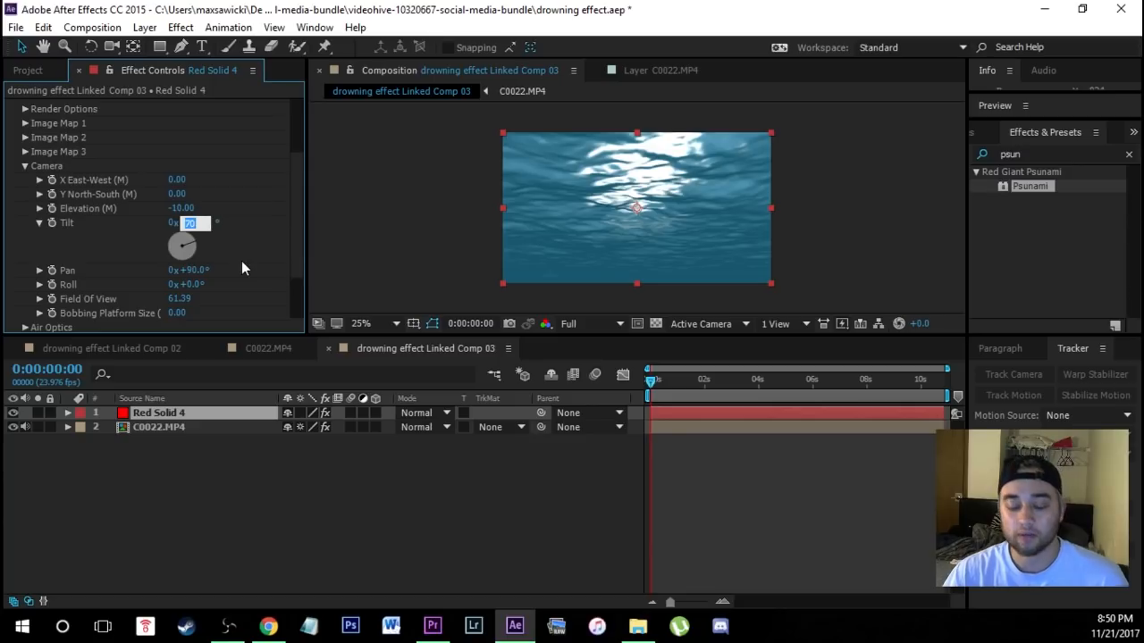
type("60")
key("Return")
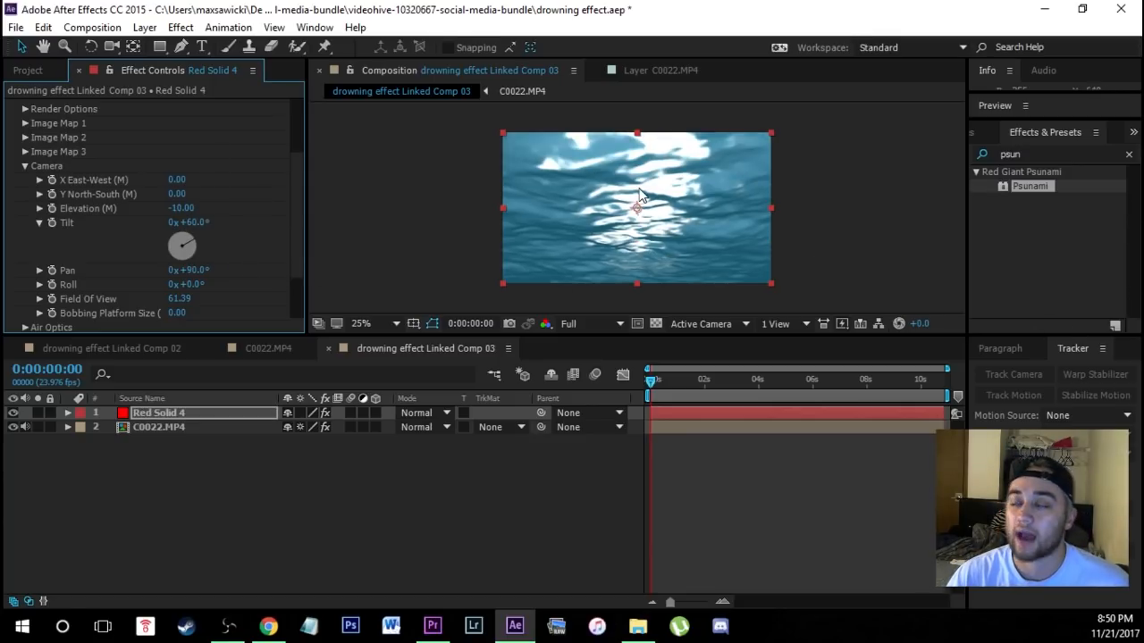
left_click(189, 223)
type("40")
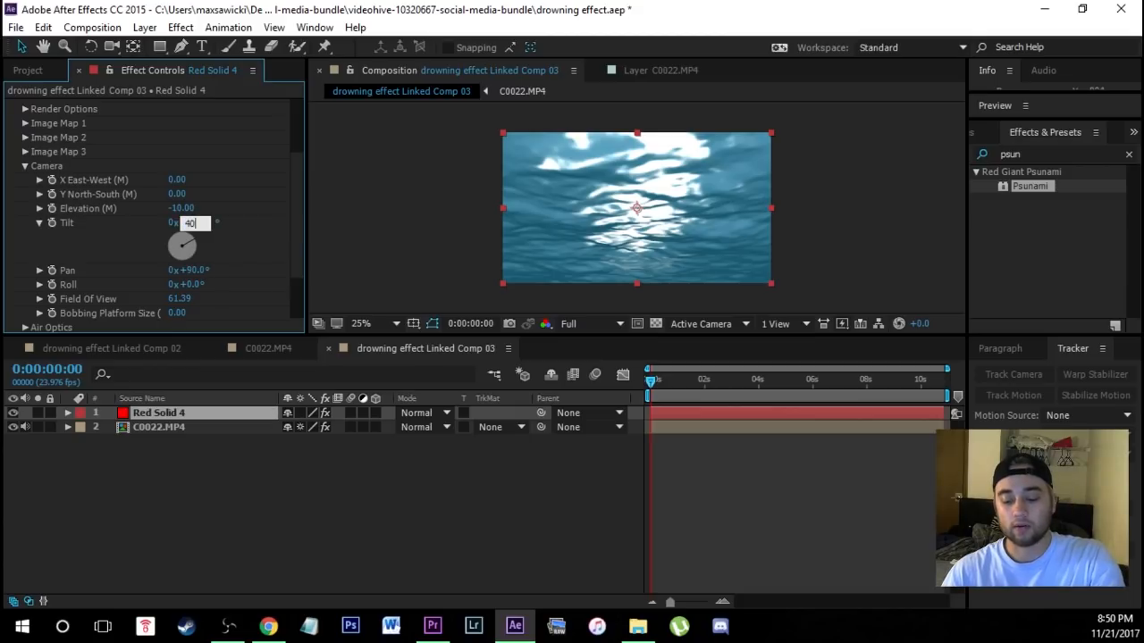
key("Return")
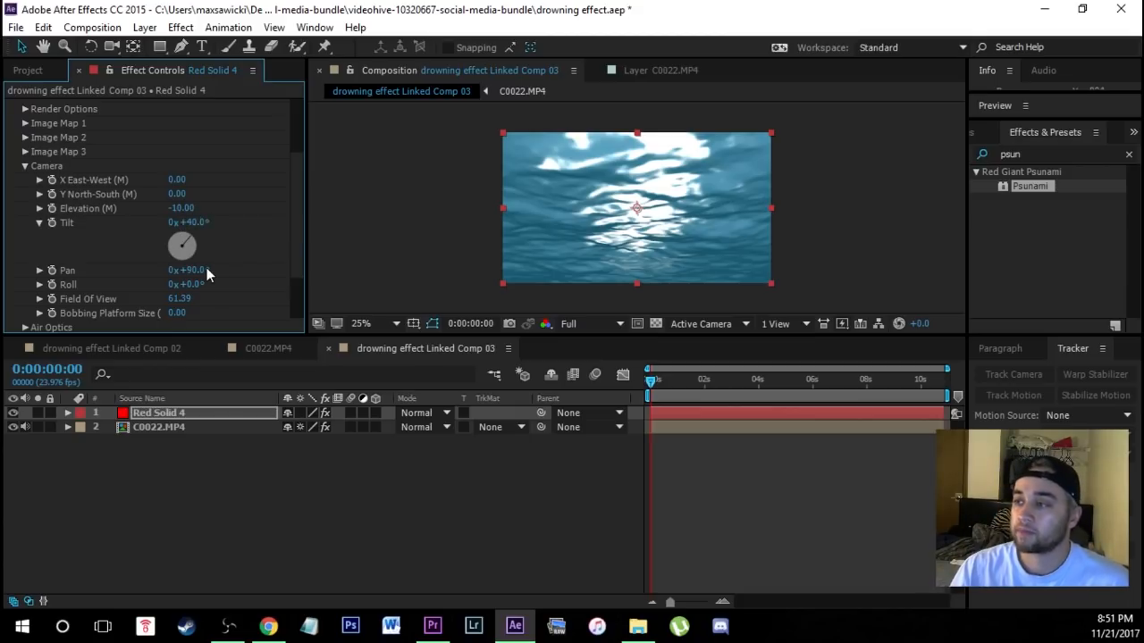
left_click(194, 222)
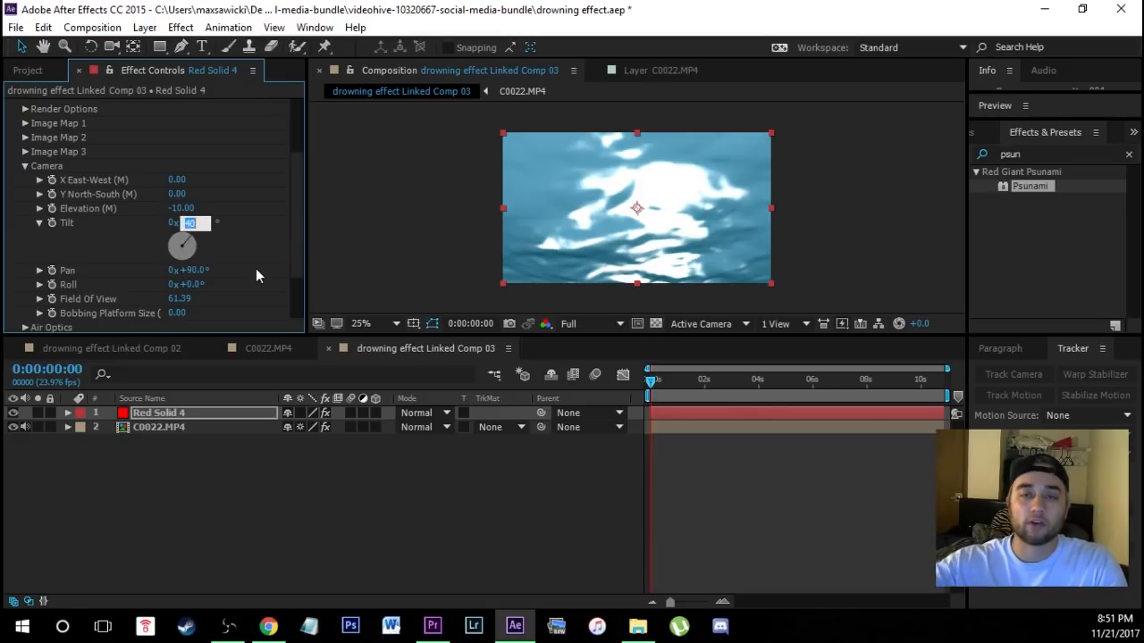
type("100")
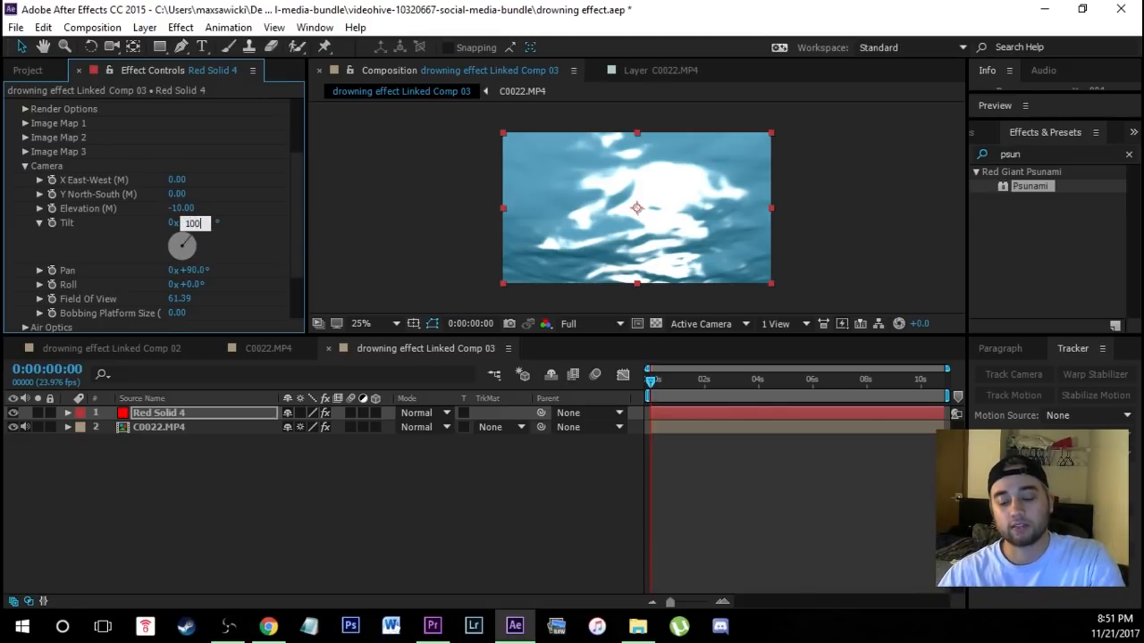
key("Return")
Set the Psunami camera's Tilt to 91°.
left_click(193, 245)
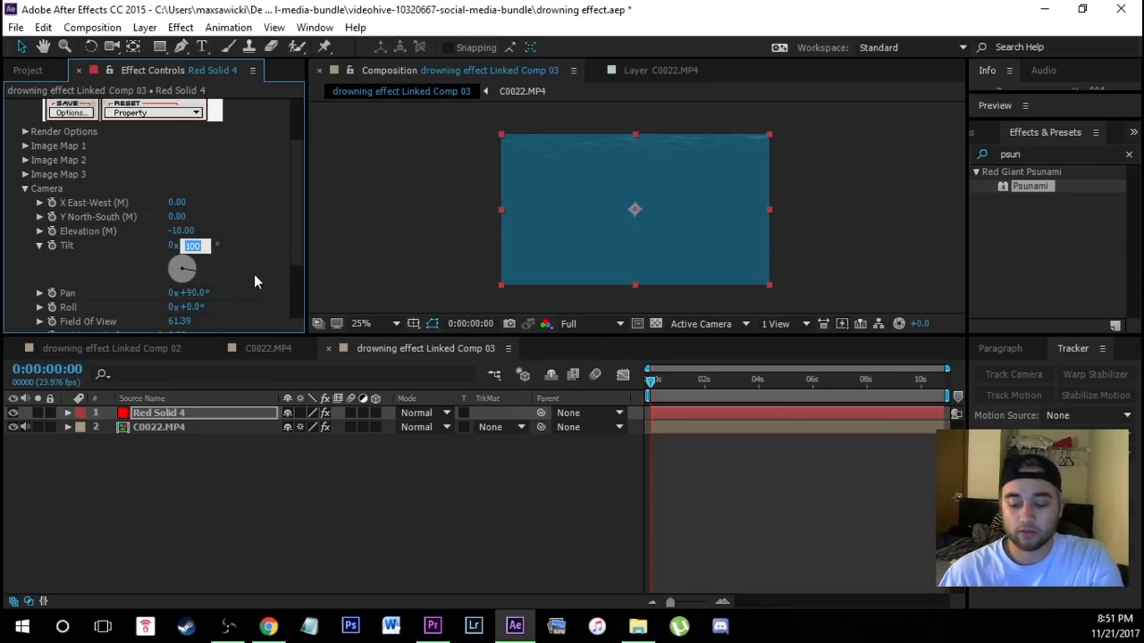
type("912")
key("BackSpace")
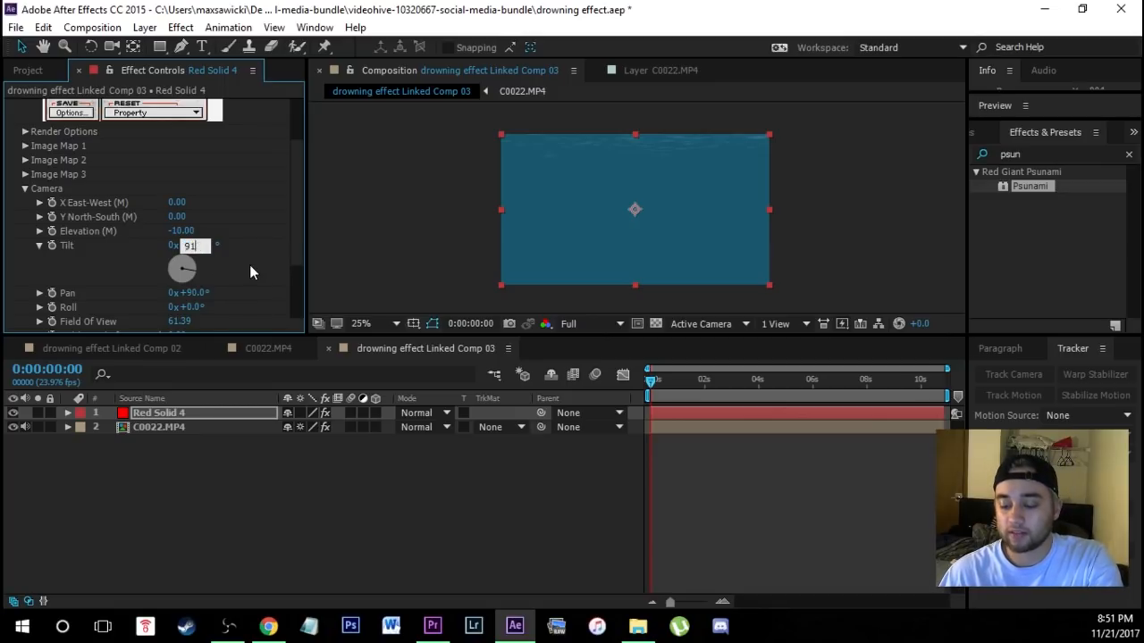
key("Return")
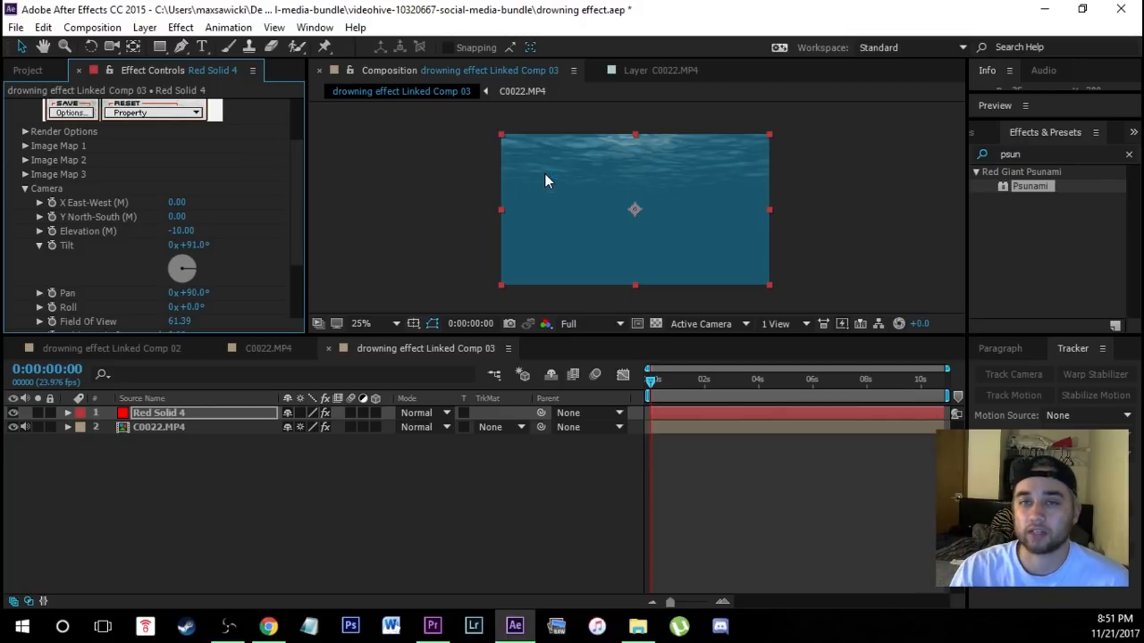
Set the Psunami camera's Pan to 68° on the red solid.
left_click(63, 70)
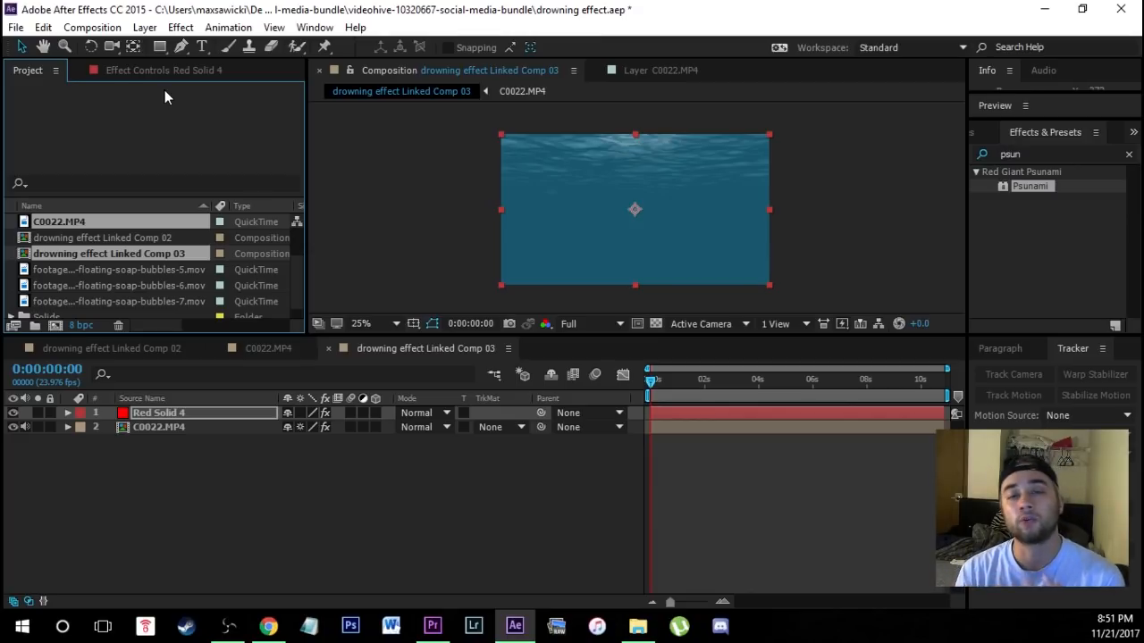
key("F3")
left_click(191, 230)
type("68")
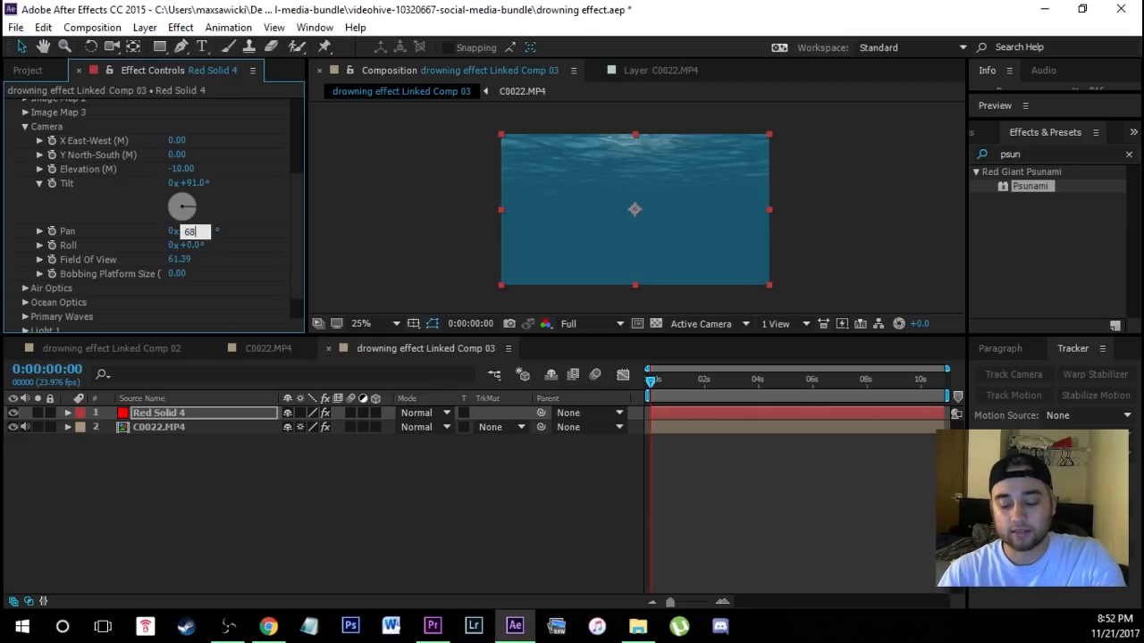
key("Return")
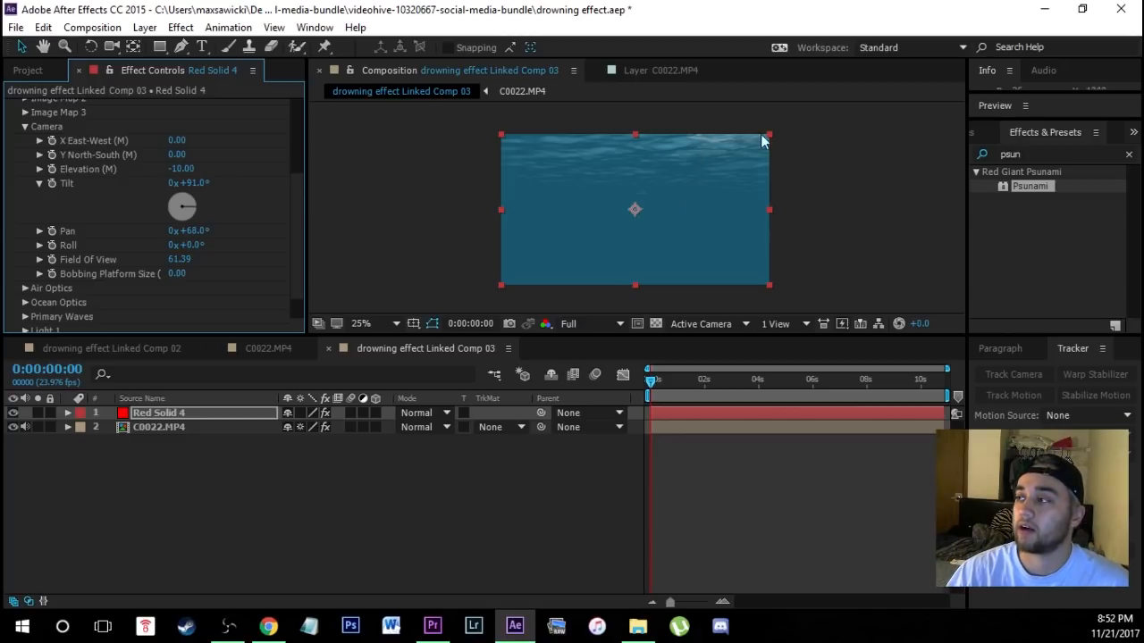
Collapse Psunami's Camera group and raise Wind Speed in Primary Waves to 6.56 m/s.
scroll(77, 268, "down", 2)
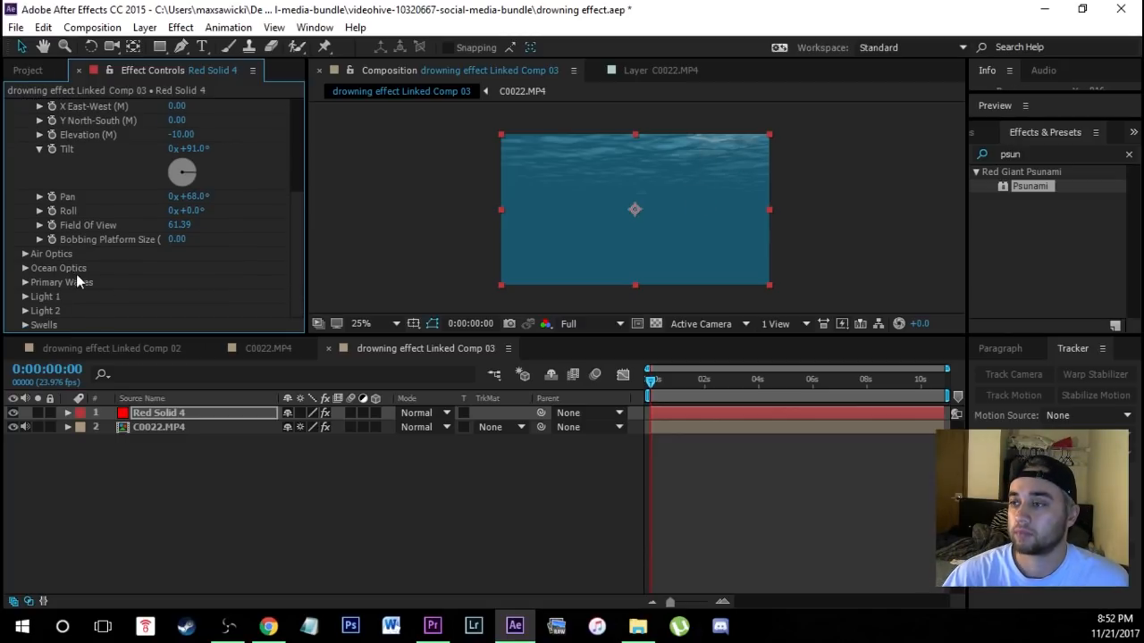
left_click(25, 282)
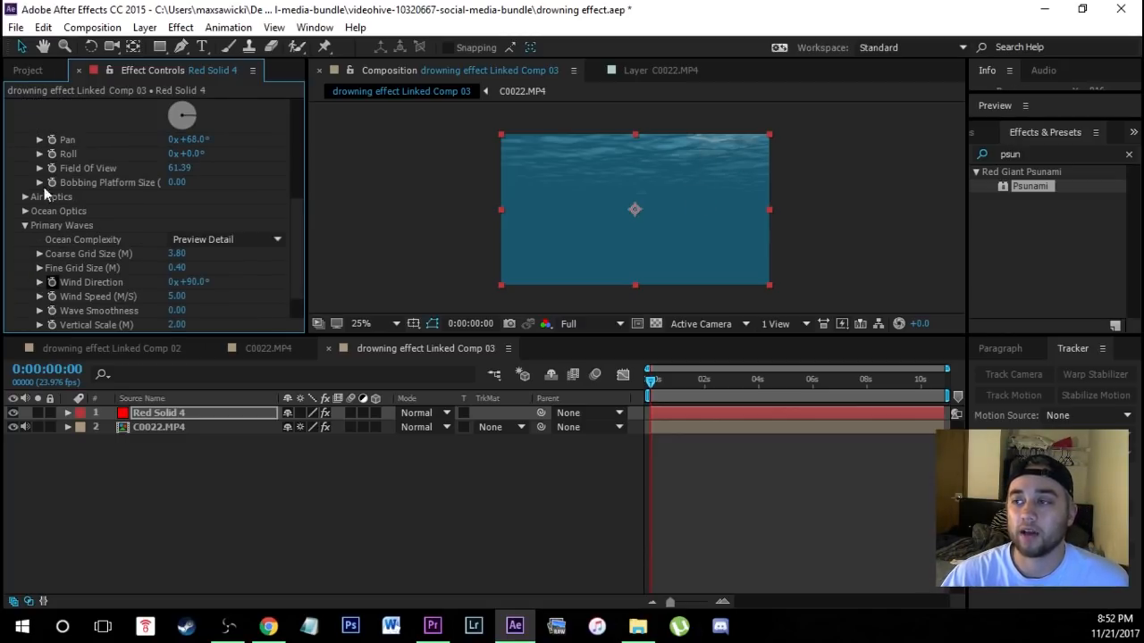
scroll(269, 195, "up", 5)
left_click(25, 186)
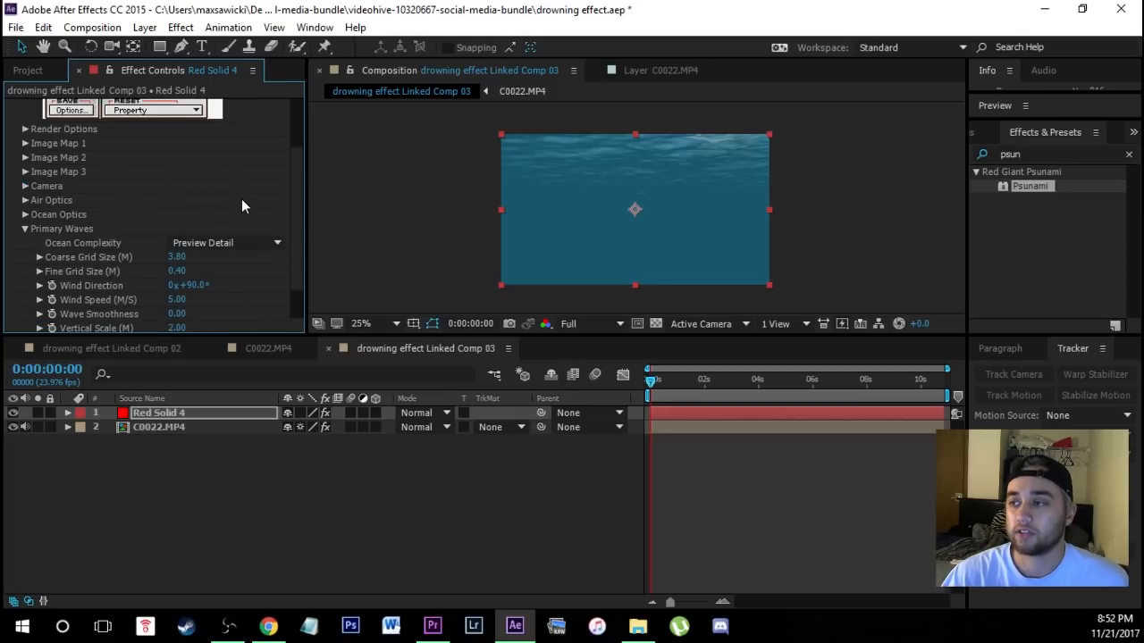
scroll(179, 144, "down", 3)
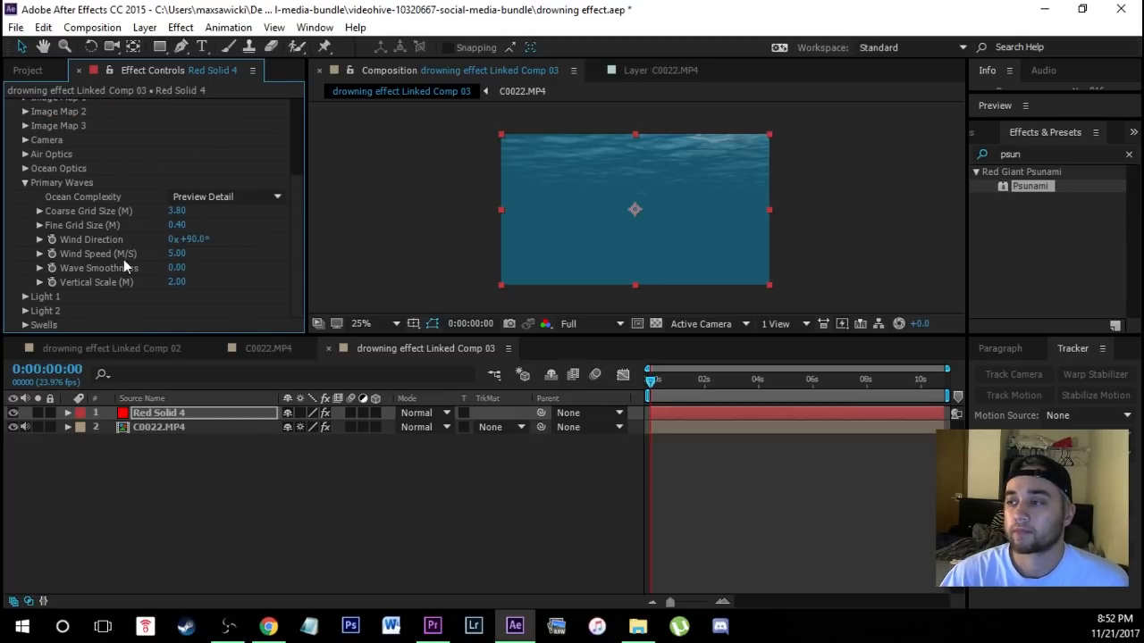
left_click(40, 254)
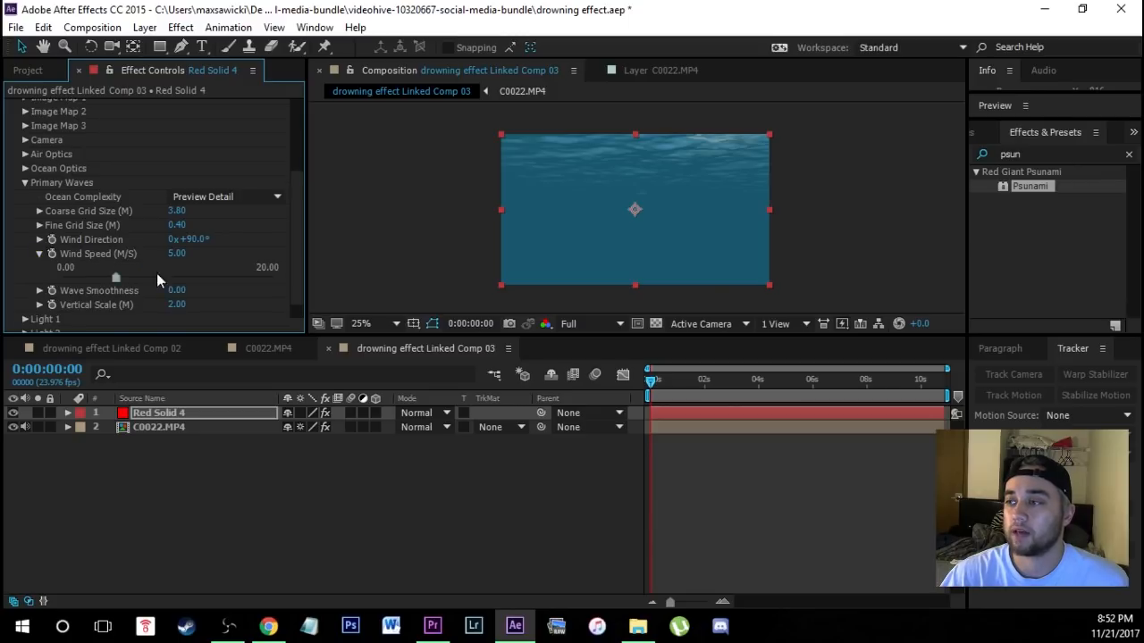
left_click_drag(114, 279, 134, 275)
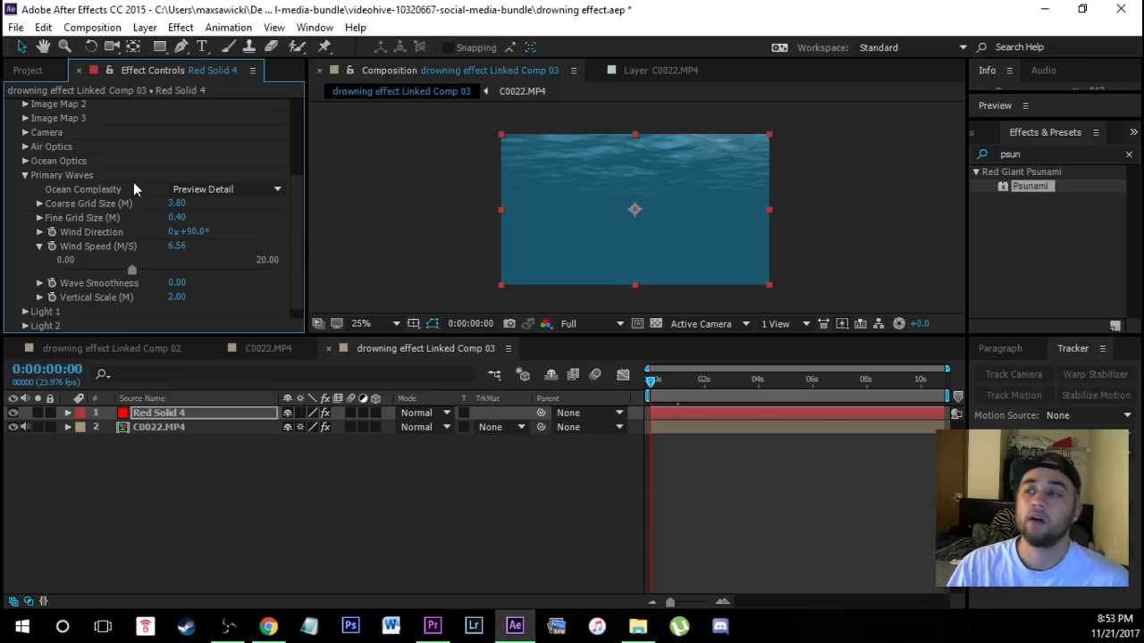
Set the Coarse Grid Size of Psunami's Primary Waves to 2 m.
left_click(177, 204)
type("2")
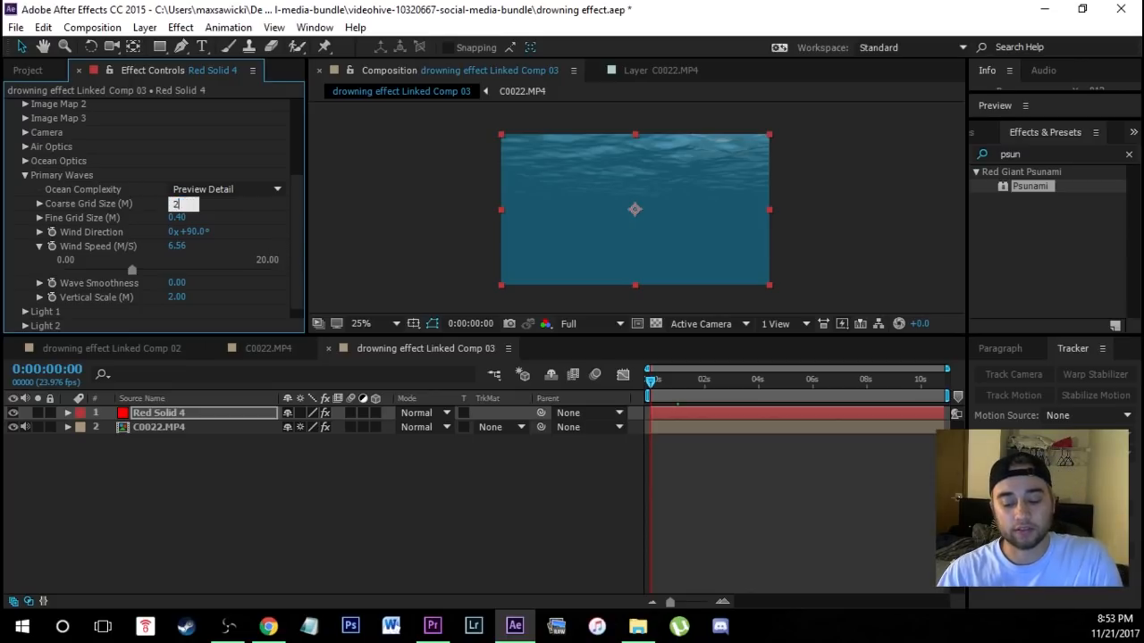
left_click(275, 243)
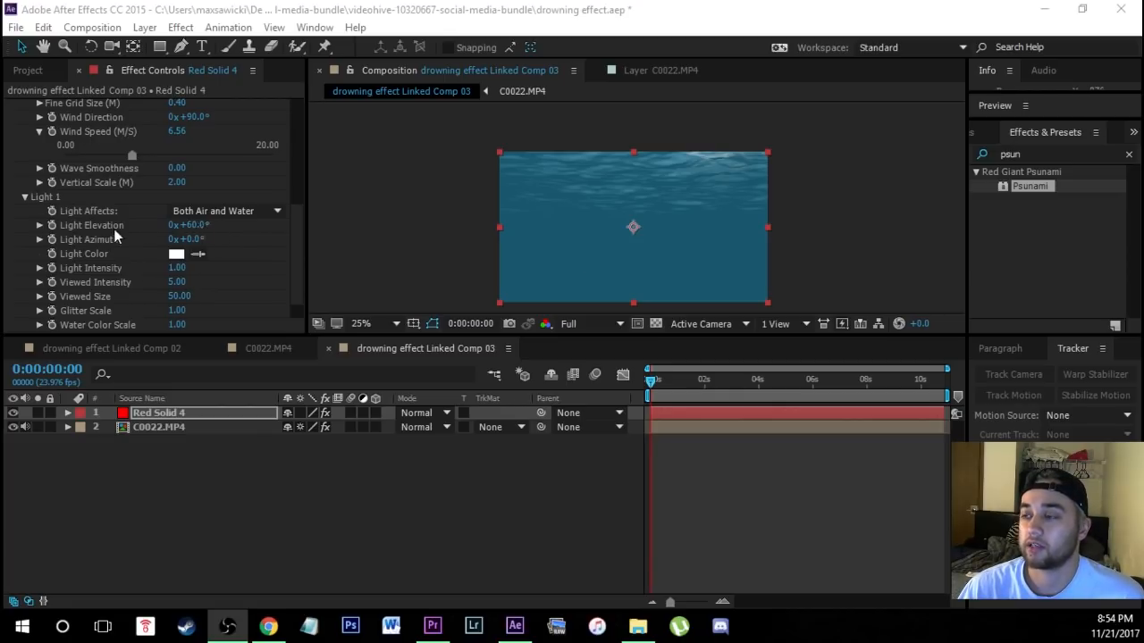
Set the Light Elevation of Psunami's Light 1 to 70° and collapse that group.
left_click(190, 226)
type("70")
key("Return")
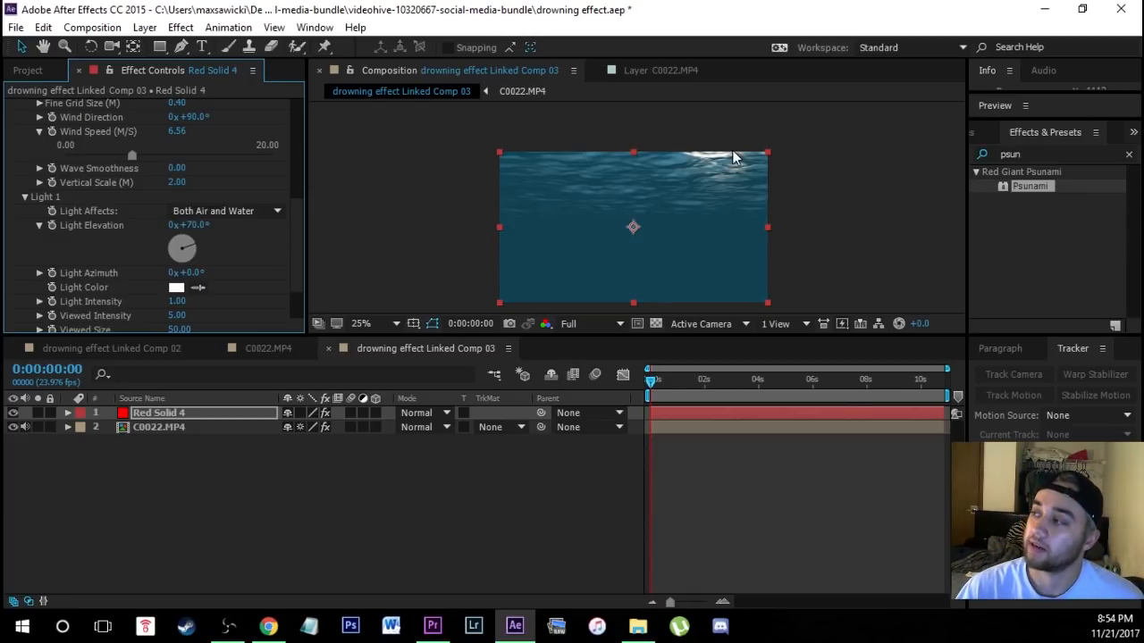
left_click_drag(294, 261, 273, 310)
left_click(25, 133)
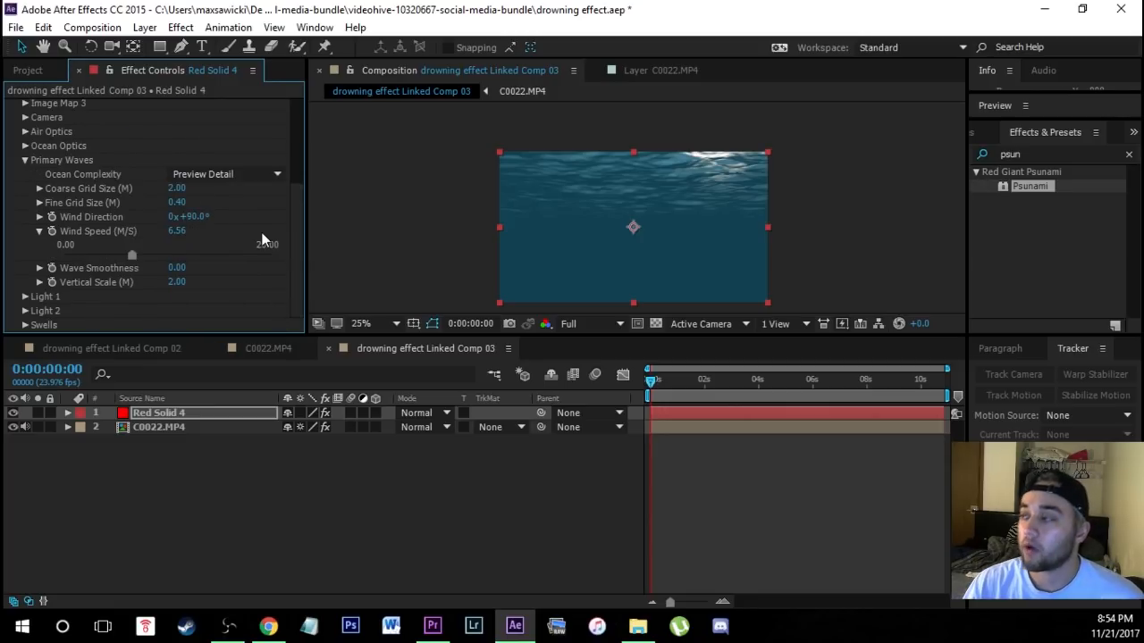
Find the Trapcode Shine effect and apply it to the red solid layer.
left_click(1129, 154)
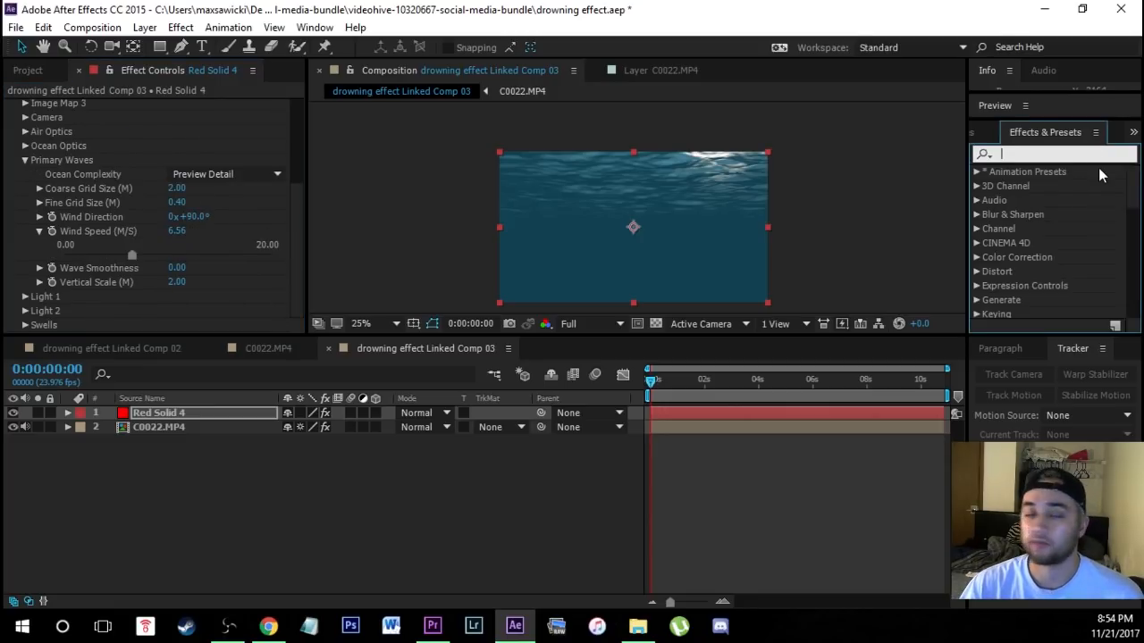
type("shine")
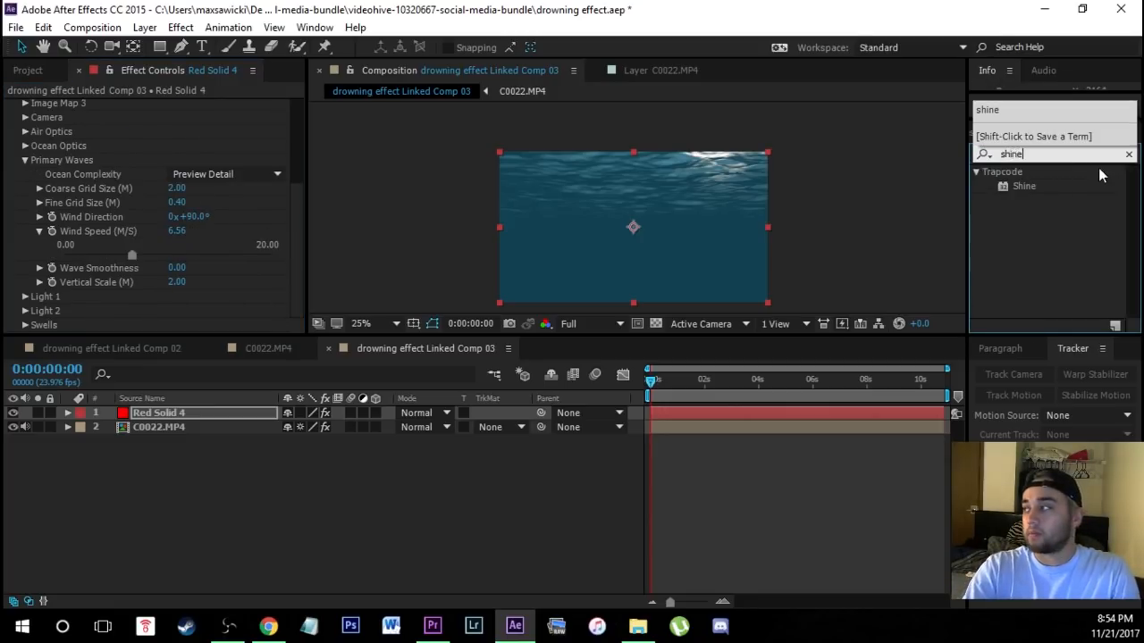
left_click_drag(1016, 186, 230, 417)
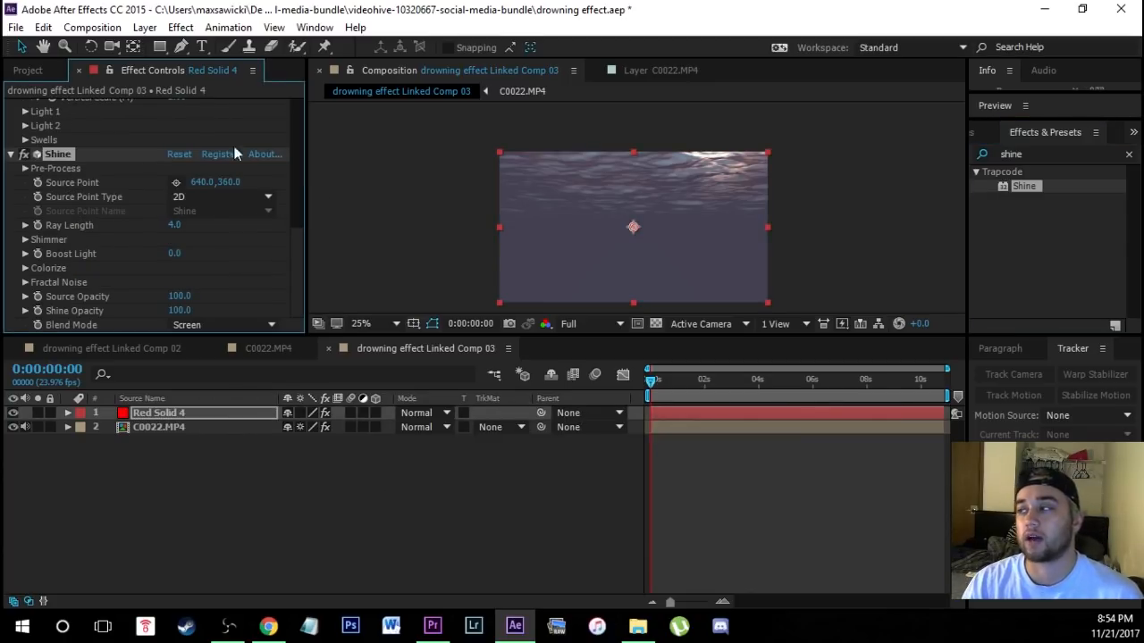
Set Shine's Colorize option to None so the rays keep the water's own colour.
left_click(25, 268)
left_click(226, 229)
left_click(226, 229)
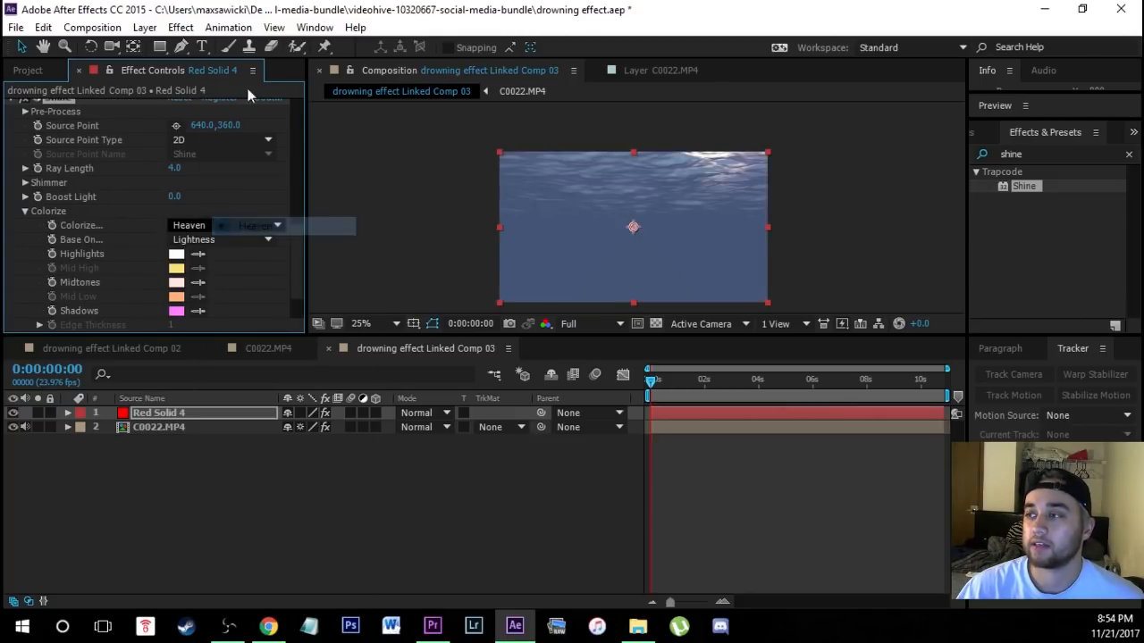
left_click(282, 226)
left_click(250, 10)
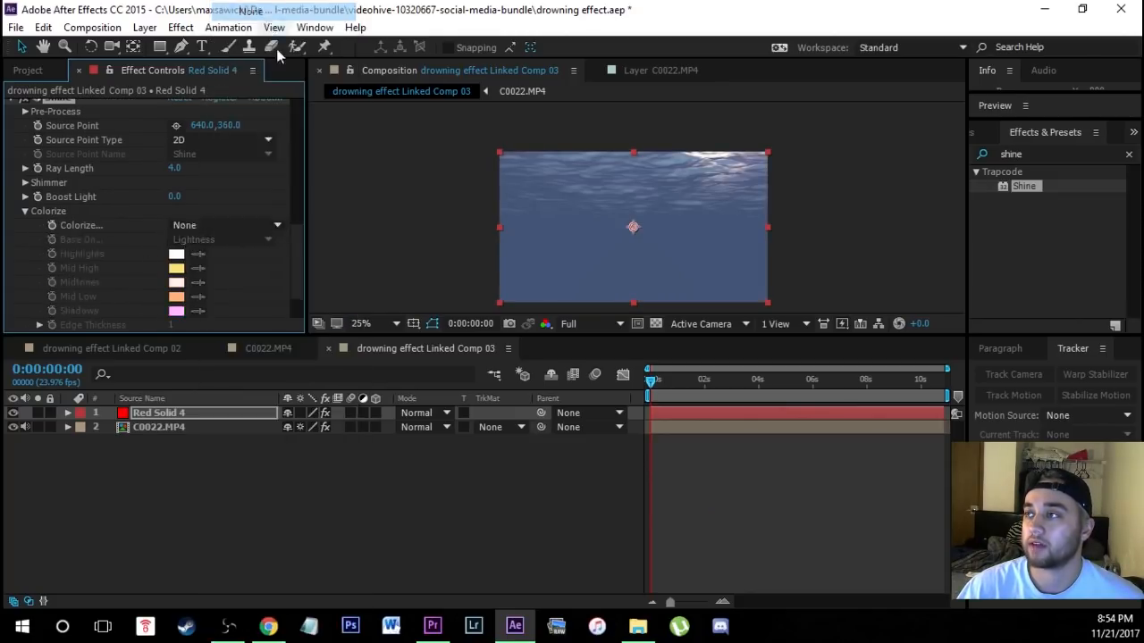
scroll(248, 258, "up", 2)
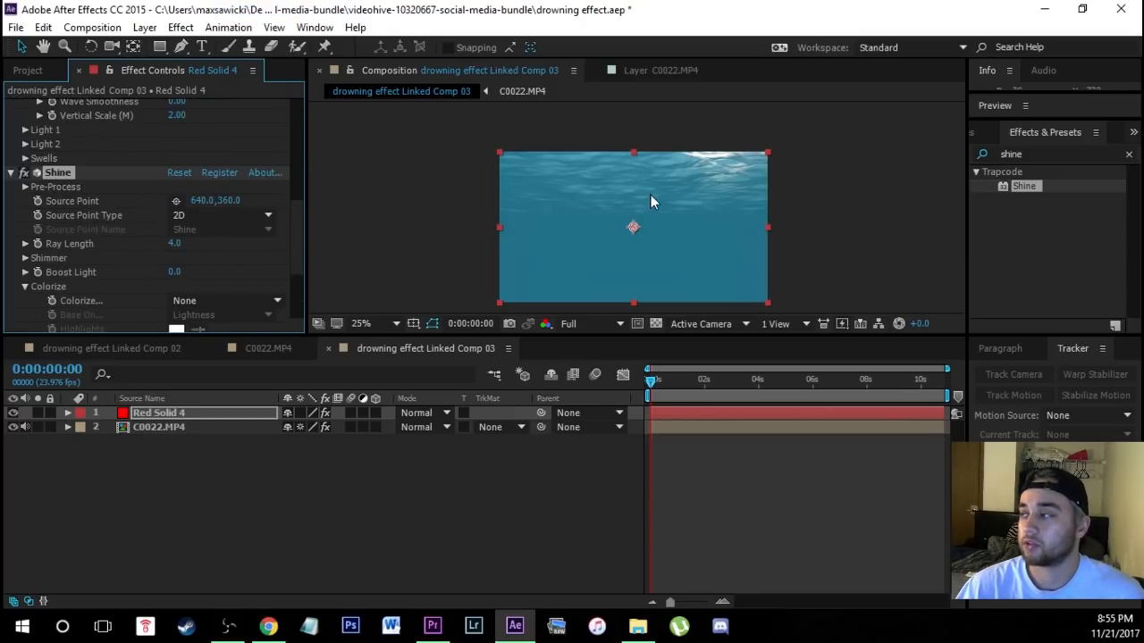
Place Shine's Source Point above the frame near the bright surface light, at about 1216, -248.
scroll(650, 197, "down", 1)
left_click(176, 202)
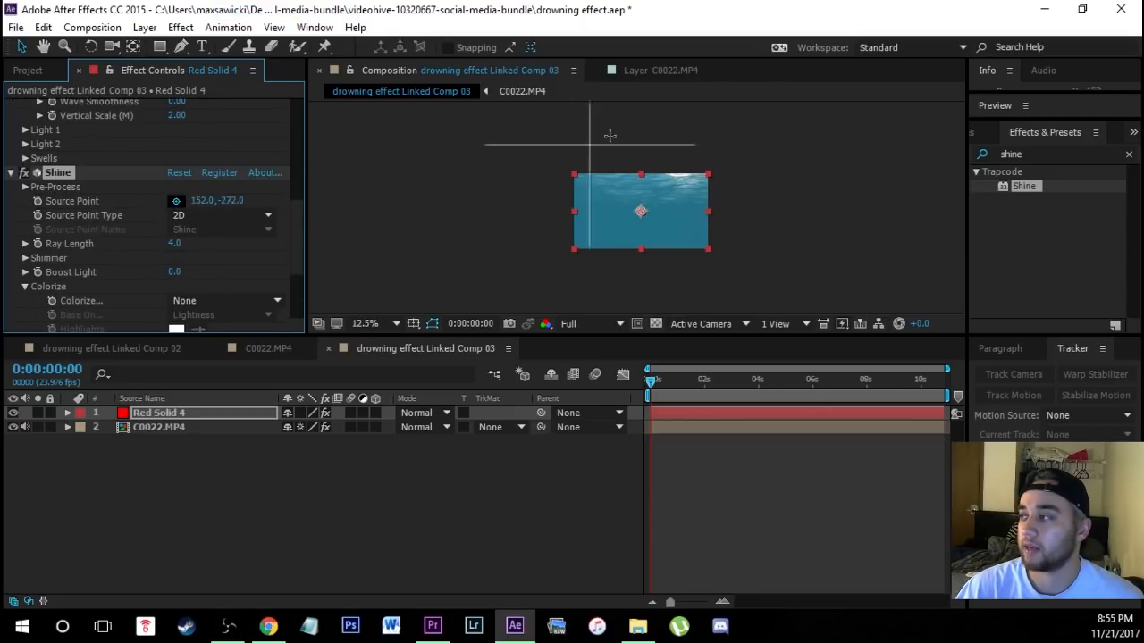
left_click(679, 147)
scroll(686, 216, "up", 1)
scroll(687, 217, "down", 1)
left_click_drag(679, 143, 700, 143)
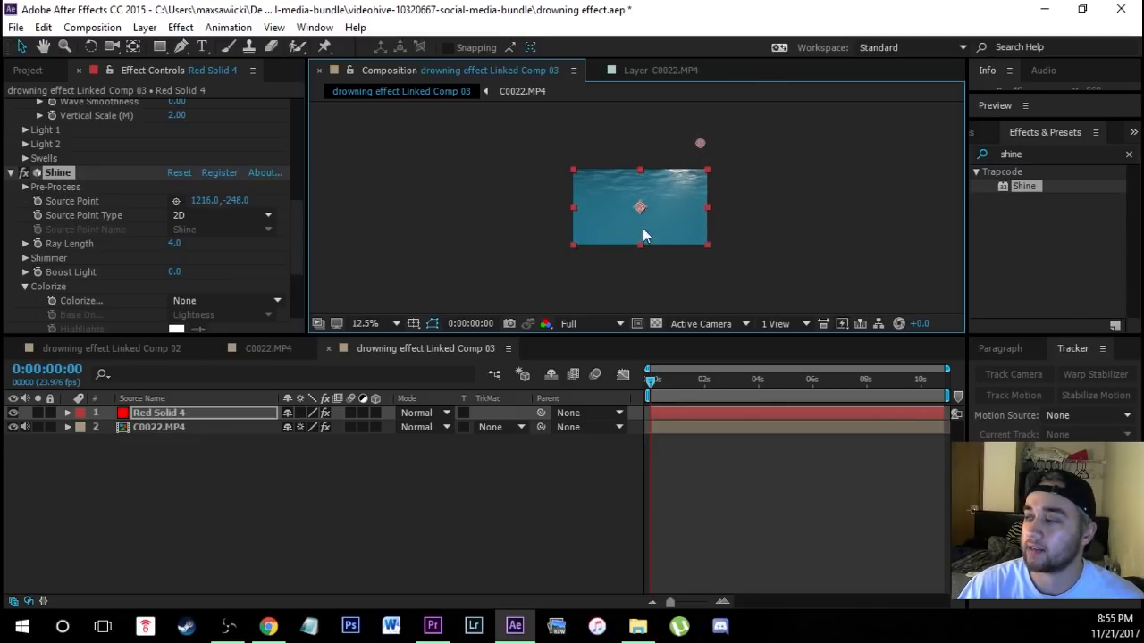
Increase Shine's Ray Length to 5.4.
scroll(670, 223, "up", 1)
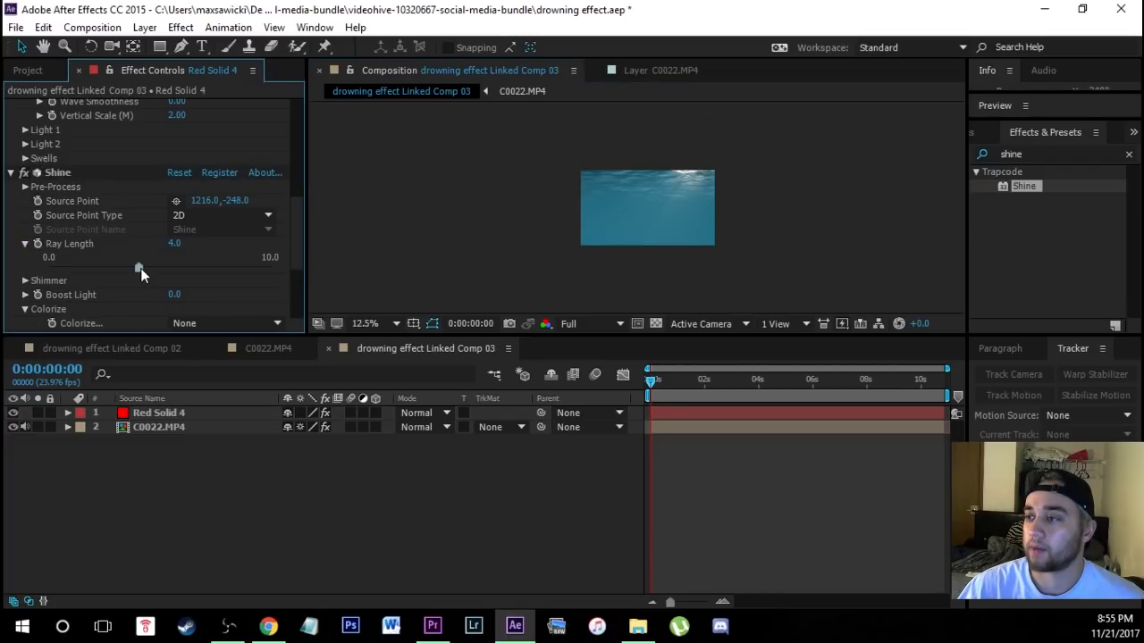
left_click_drag(141, 272, 169, 269)
scroll(263, 281, "down", 3)
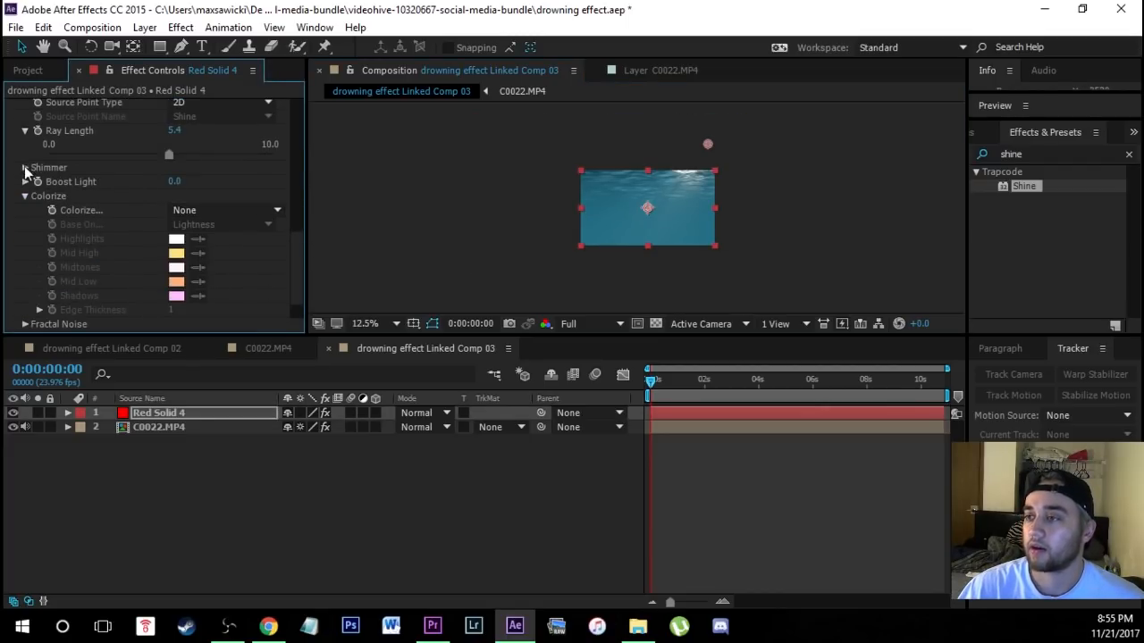
Set Shine's Shimmer Amount to 50 and its Detail to 30.
left_click(25, 168)
left_click(175, 181)
type("50")
key("Return")
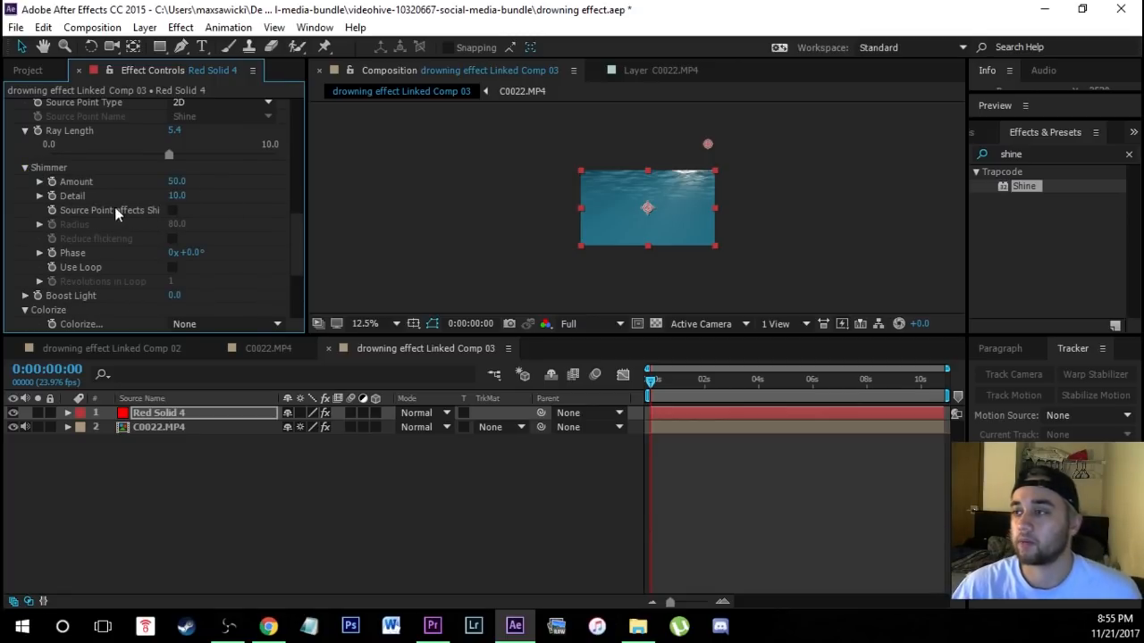
type("30")
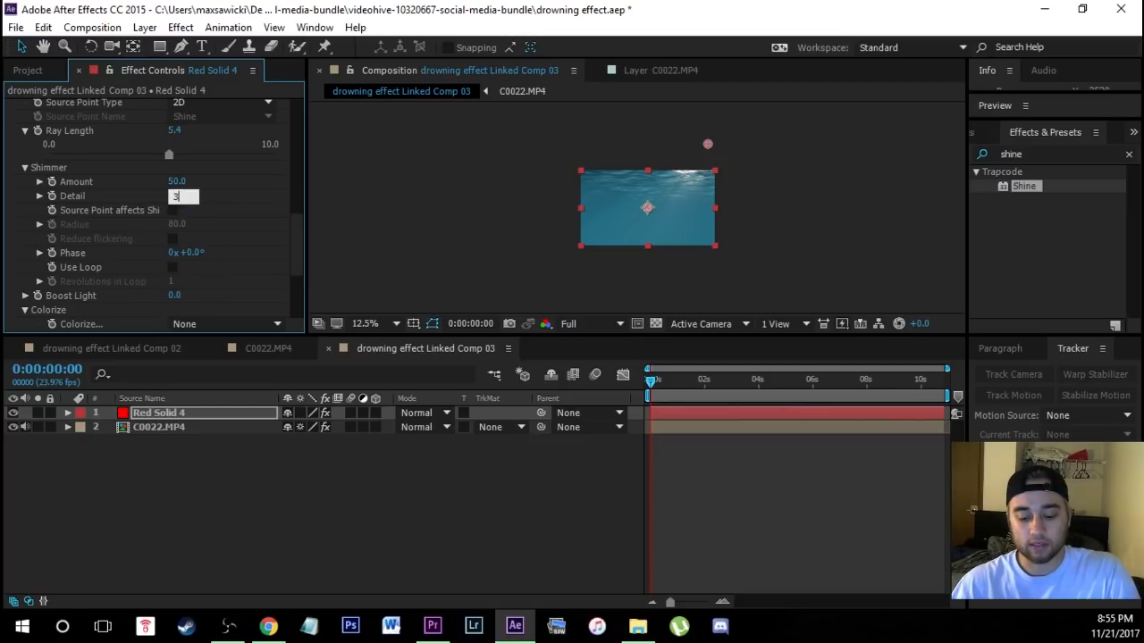
key("Return")
scroll(540, 280, "up", 2)
scroll(691, 138, "down", 2)
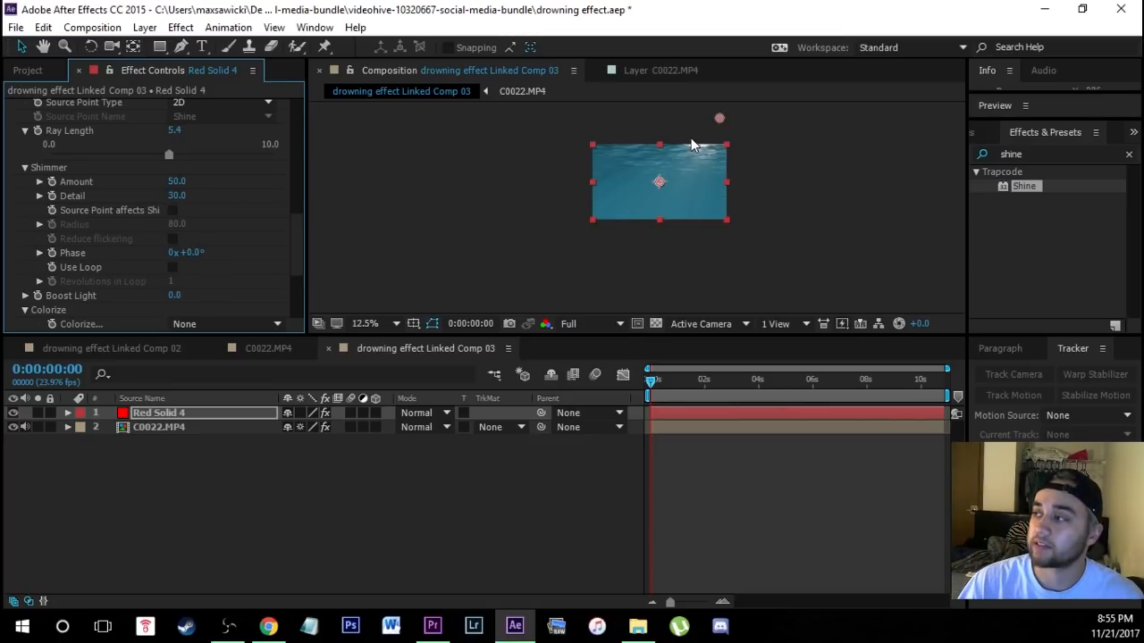
scroll(681, 204, "up", 3)
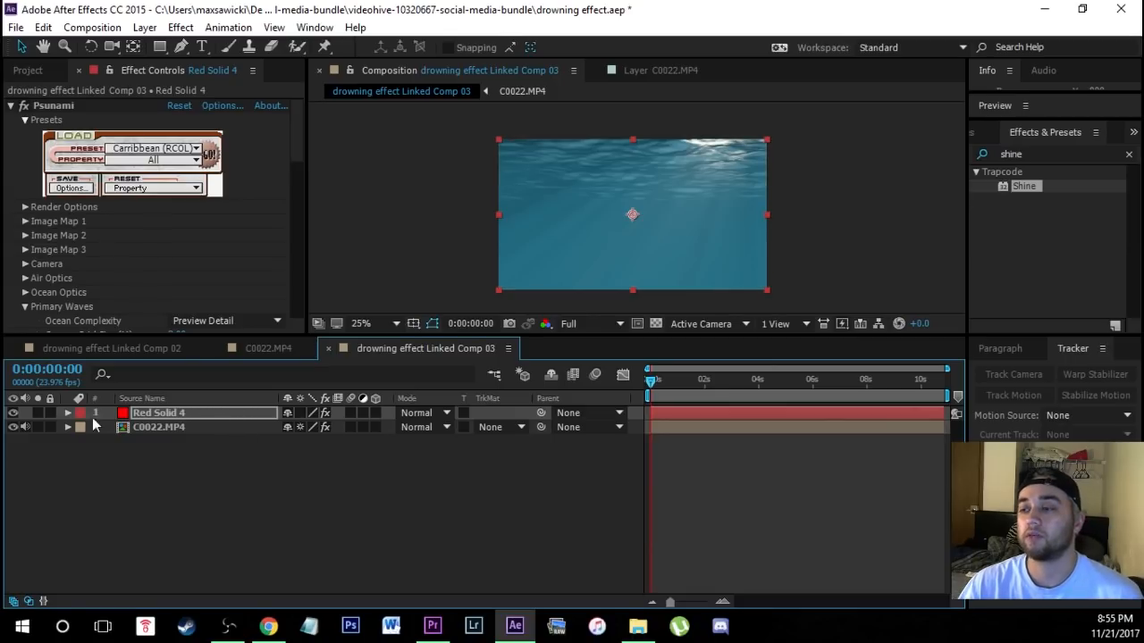
Compare the footage with and without the red solid layer, and set that layer's blending mode to Color Dodge.
left_click(151, 417)
left_click(12, 412)
left_click(13, 413)
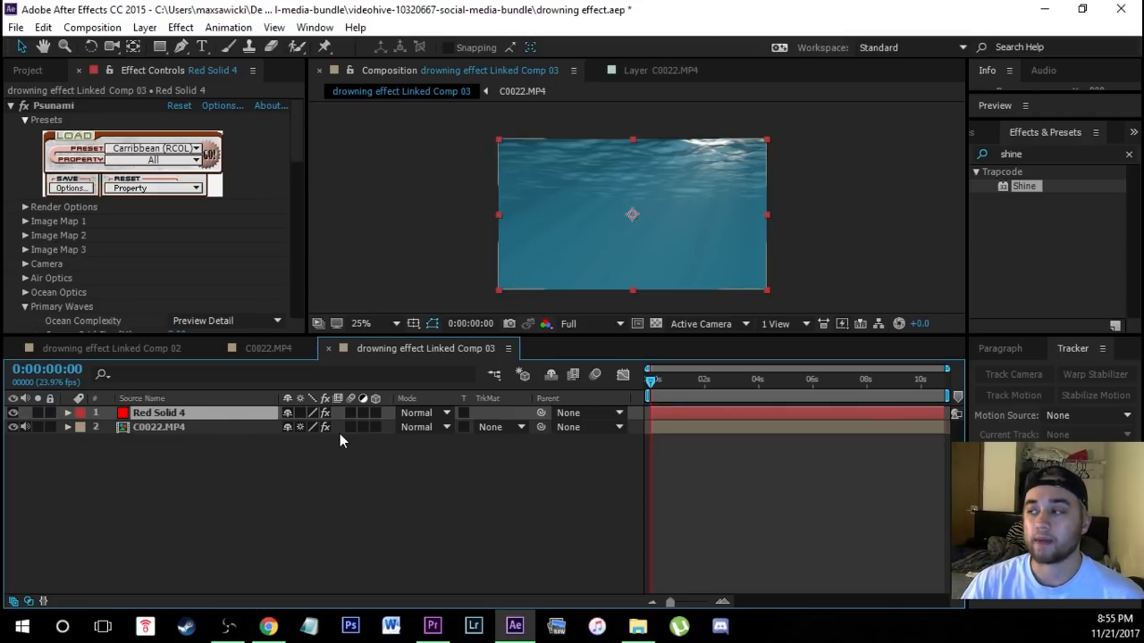
left_click(427, 414)
left_click(507, 244)
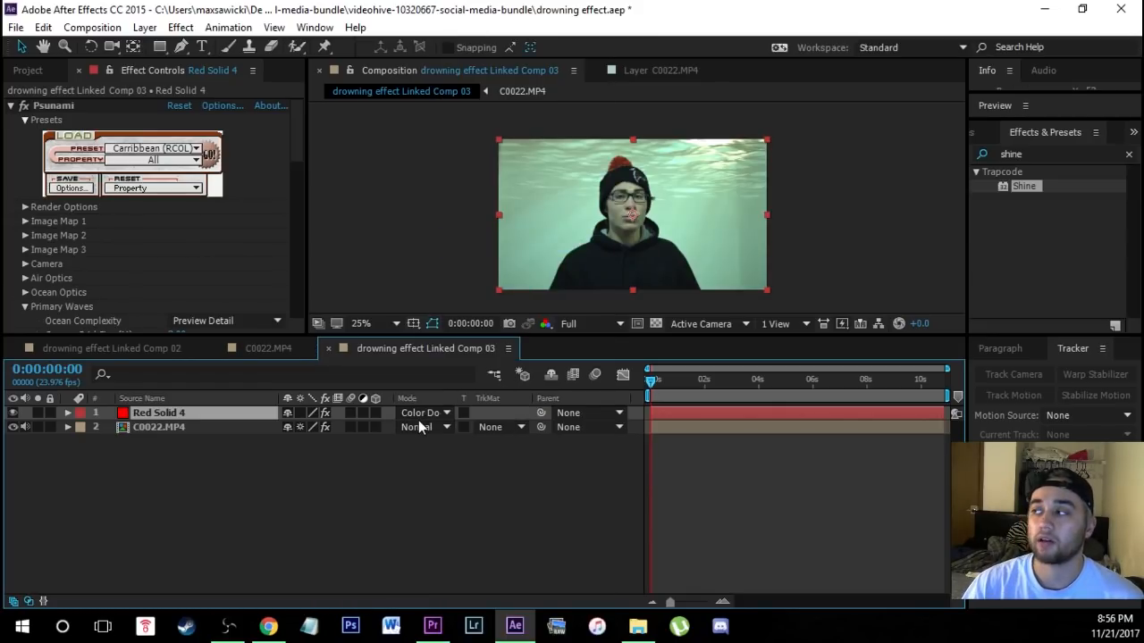
Switch to Premiere Pro to preview the composite with its blue grade at another frame, and return to After Effects.
key("alt+Tab")
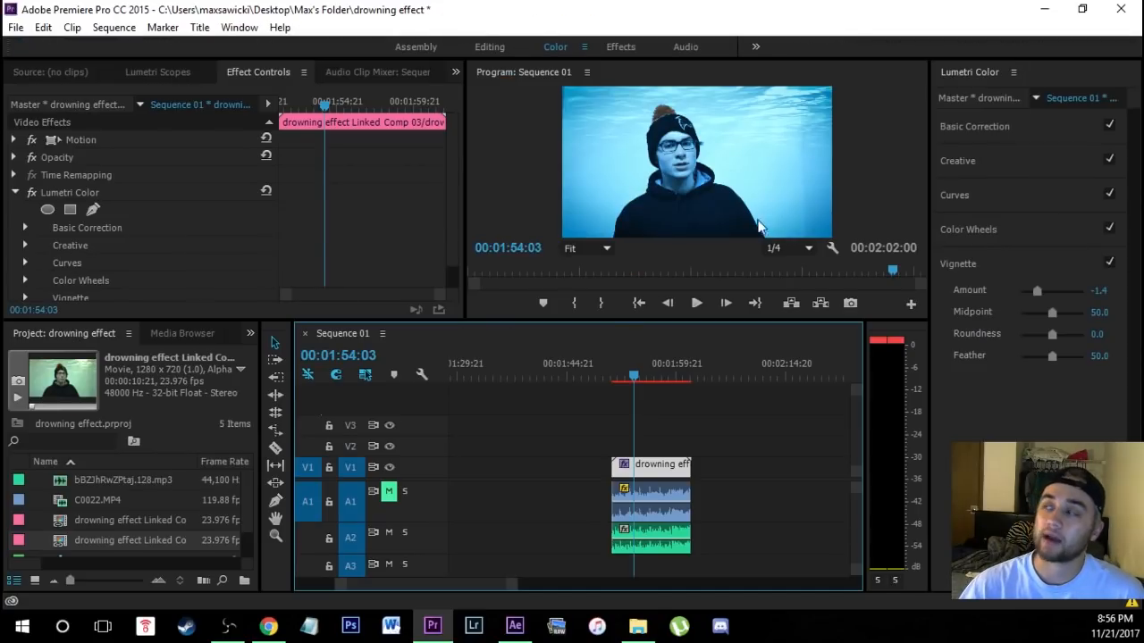
left_click_drag(634, 377, 640, 379)
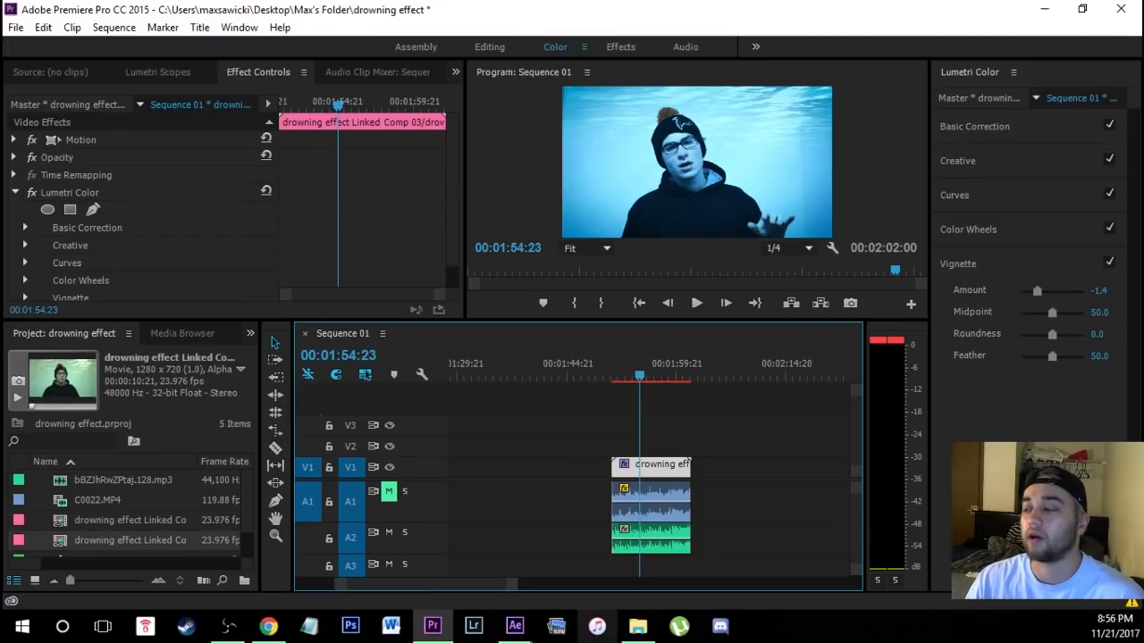
left_click(514, 625)
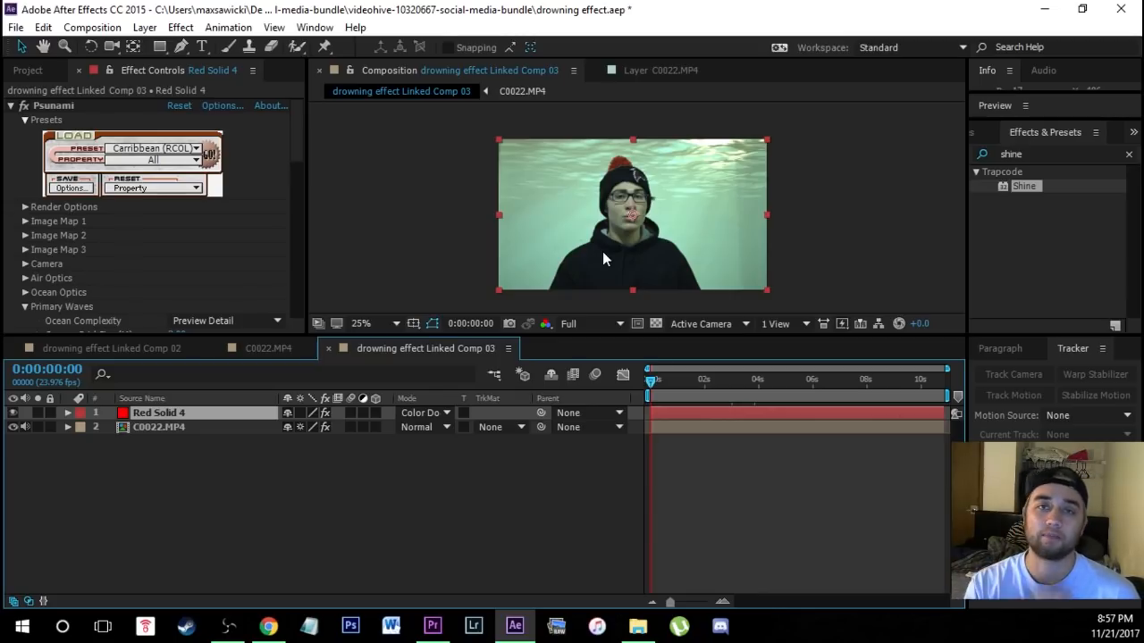
Examine the wall around the singer in the composite close up and at full-frame view.
scroll(604, 252, "up", 2)
scroll(581, 268, "down", 3)
scroll(568, 268, "up", 1)
key("space")
left_click_drag(569, 267, 581, 246)
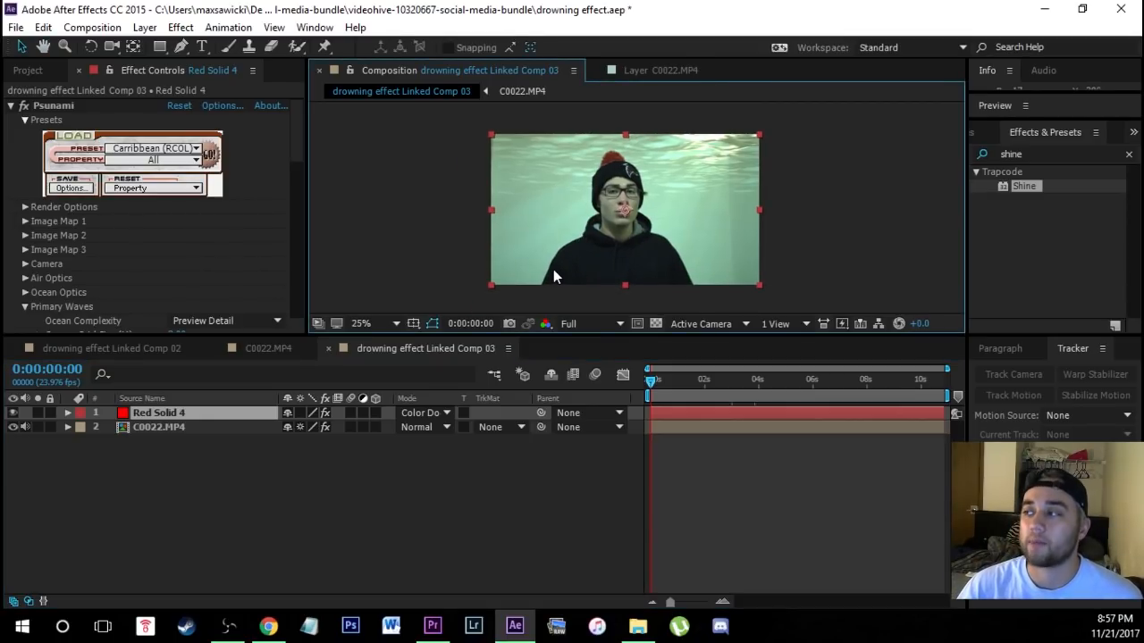
scroll(553, 269, "up", 4)
scroll(452, 221, "down", 4)
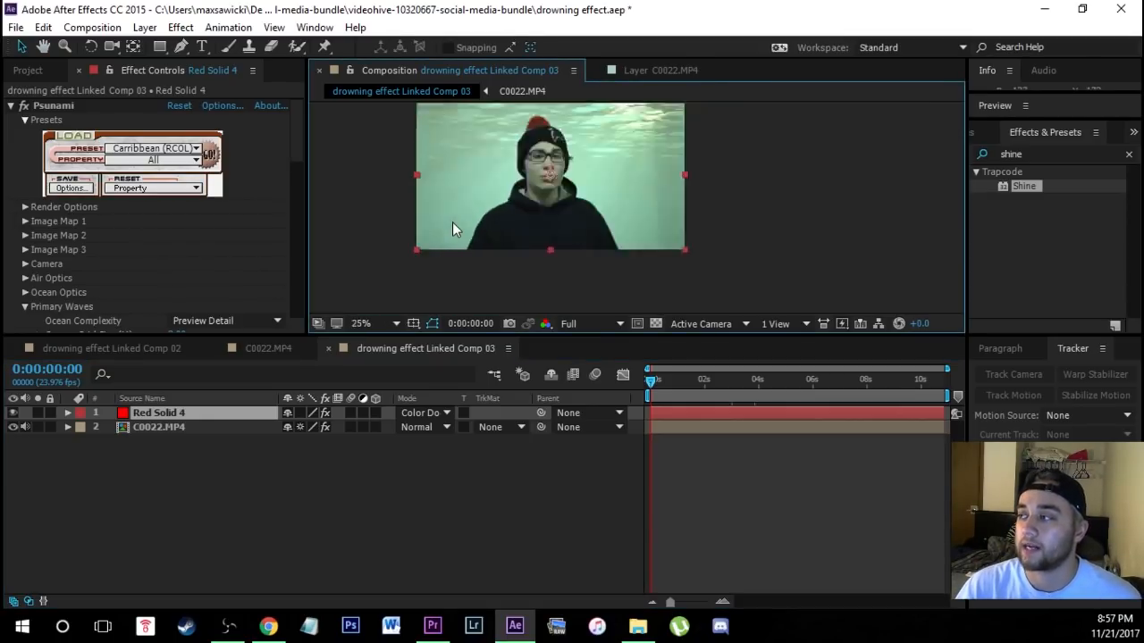
key("space")
left_click_drag(467, 211, 481, 231)
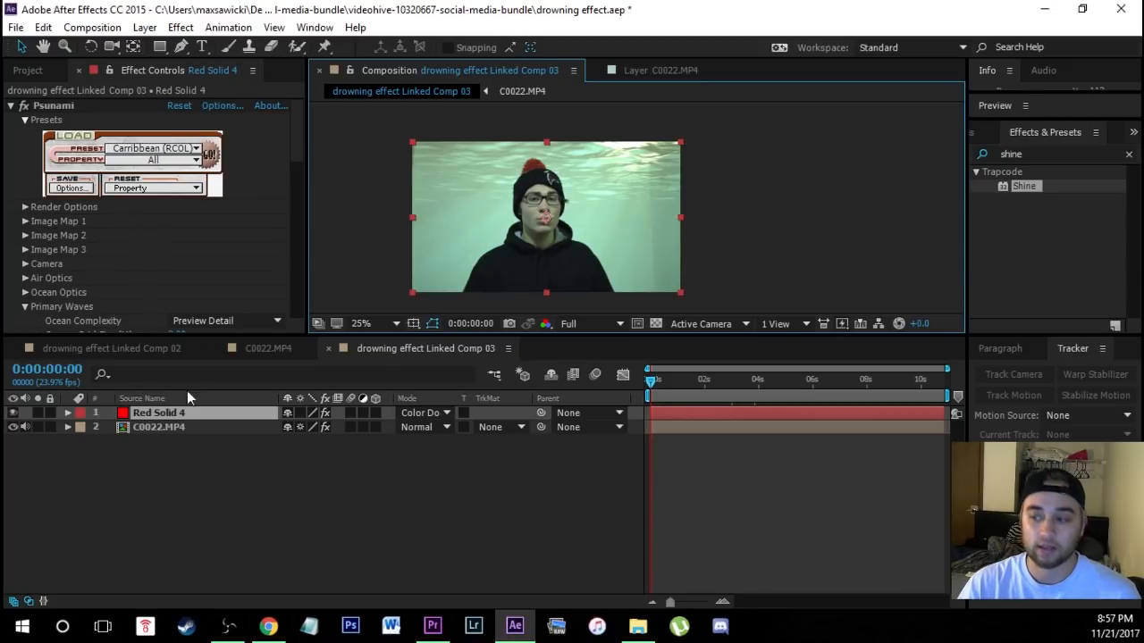
scroll(422, 275, "up", 2)
scroll(462, 247, "down", 2)
scroll(462, 245, "up", 2)
scroll(466, 261, "down", 2)
scroll(471, 257, "up", 1)
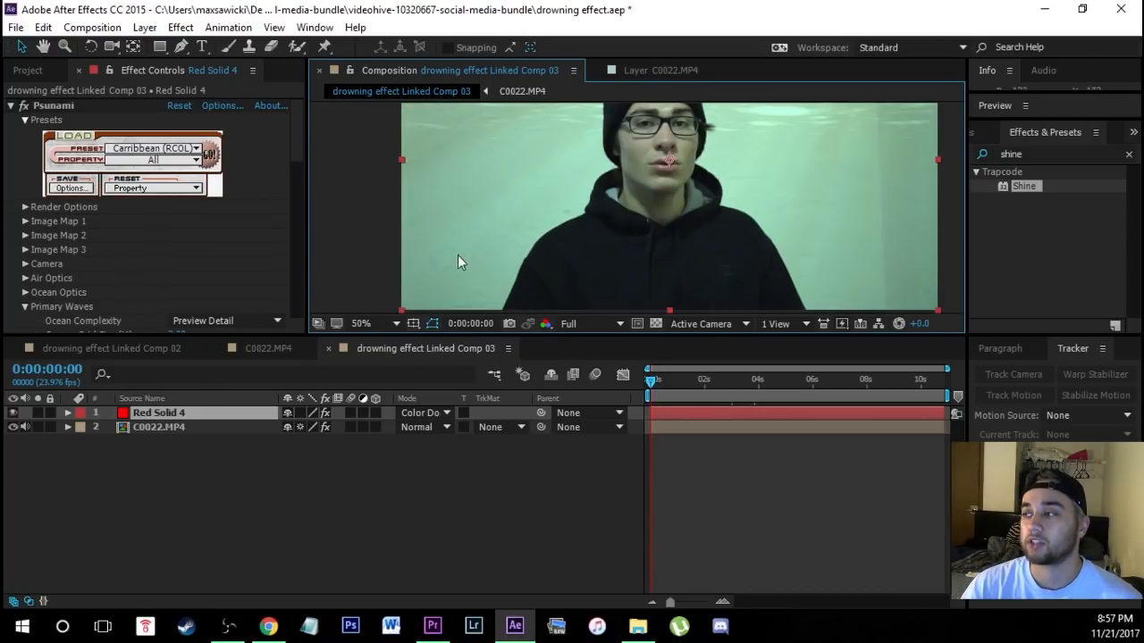
scroll(527, 183, "down", 2)
scroll(539, 158, "up", 1)
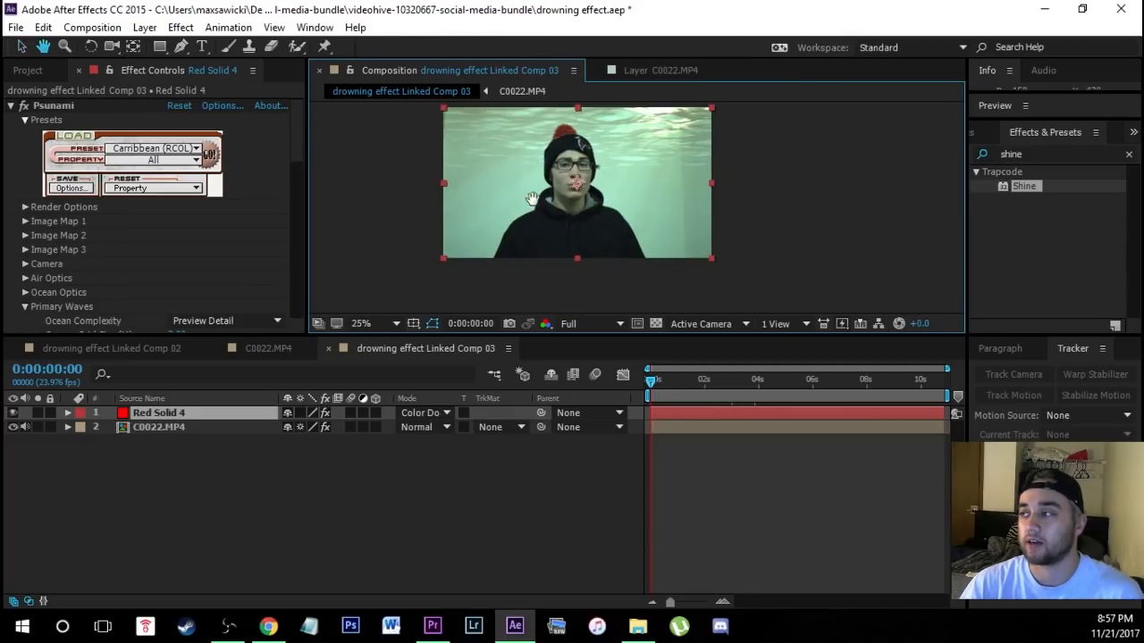
Duplicate the C0022.MP4 layer and draw a closed Pen tool mask loosely around the singer on the upper copy.
left_click(201, 428)
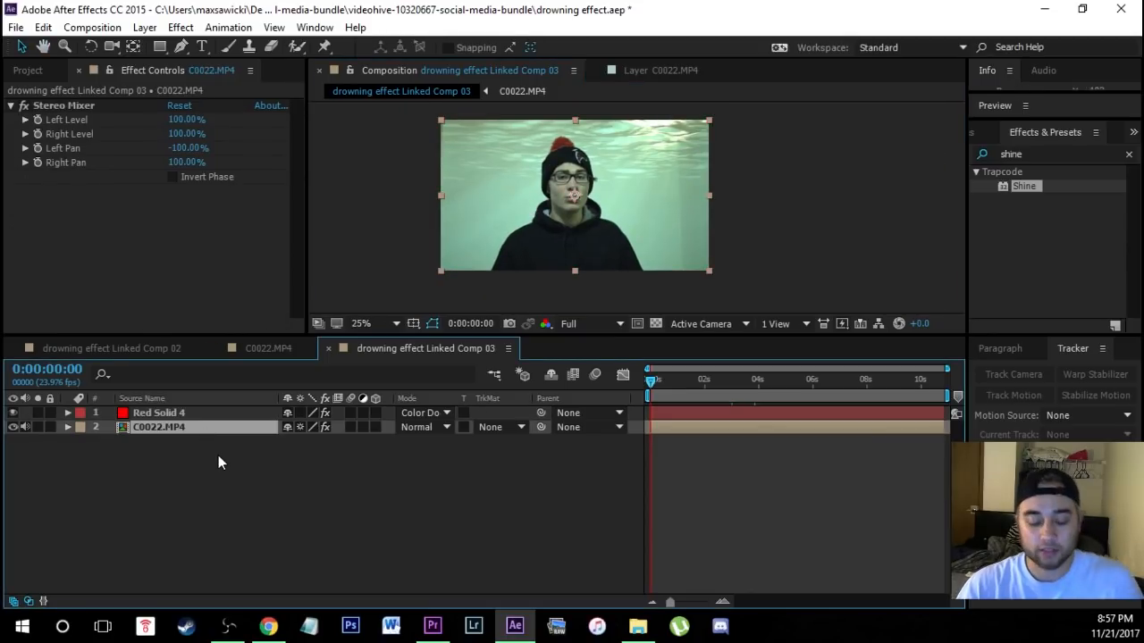
key("ctrl+d")
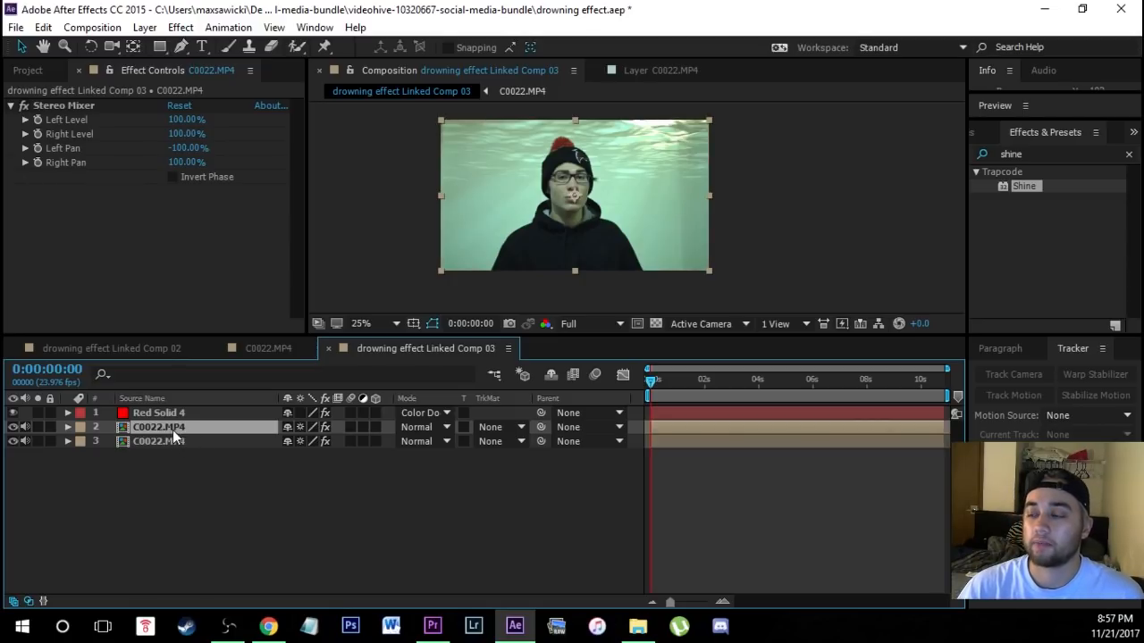
left_click(183, 45)
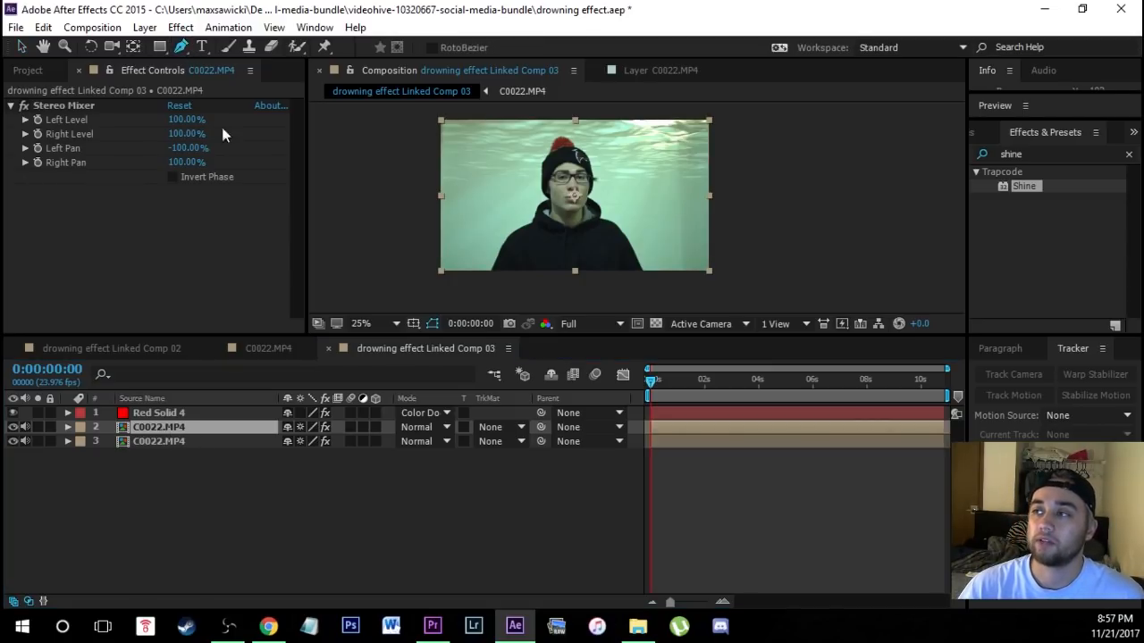
left_click(474, 273)
left_click_drag(561, 128, 582, 130)
left_click(659, 243)
left_click(666, 272)
left_click(595, 297)
left_click(495, 302)
left_click(473, 273)
key("m")
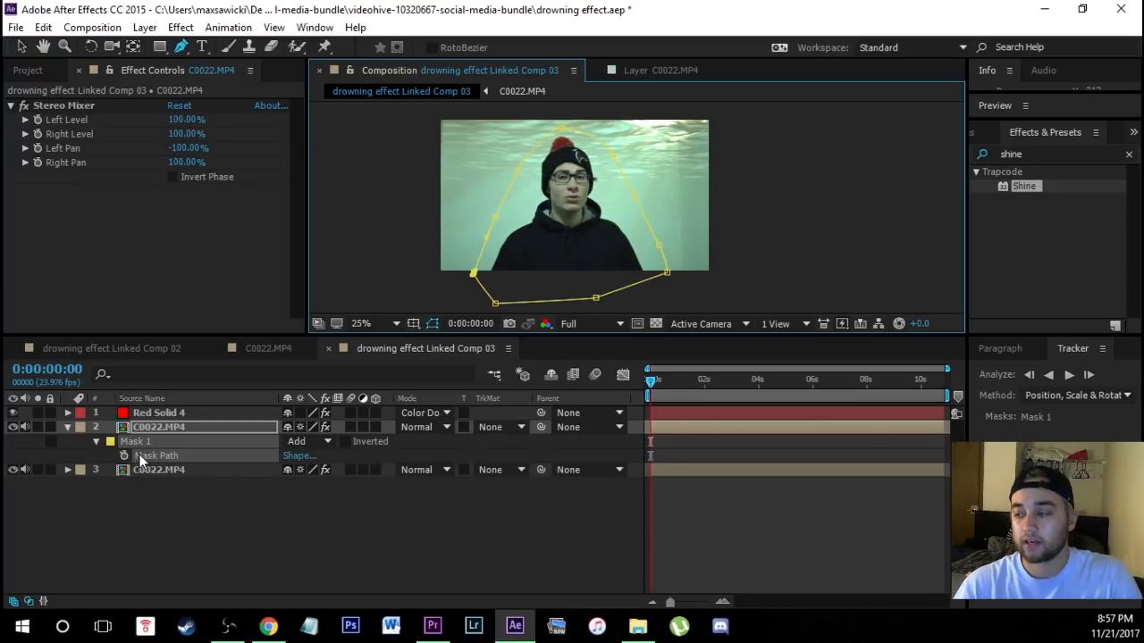
Apply Gaussian Blur to the unmasked lower C0022.MP4 layer and set its Blurriness to 23.5.
left_click(201, 470)
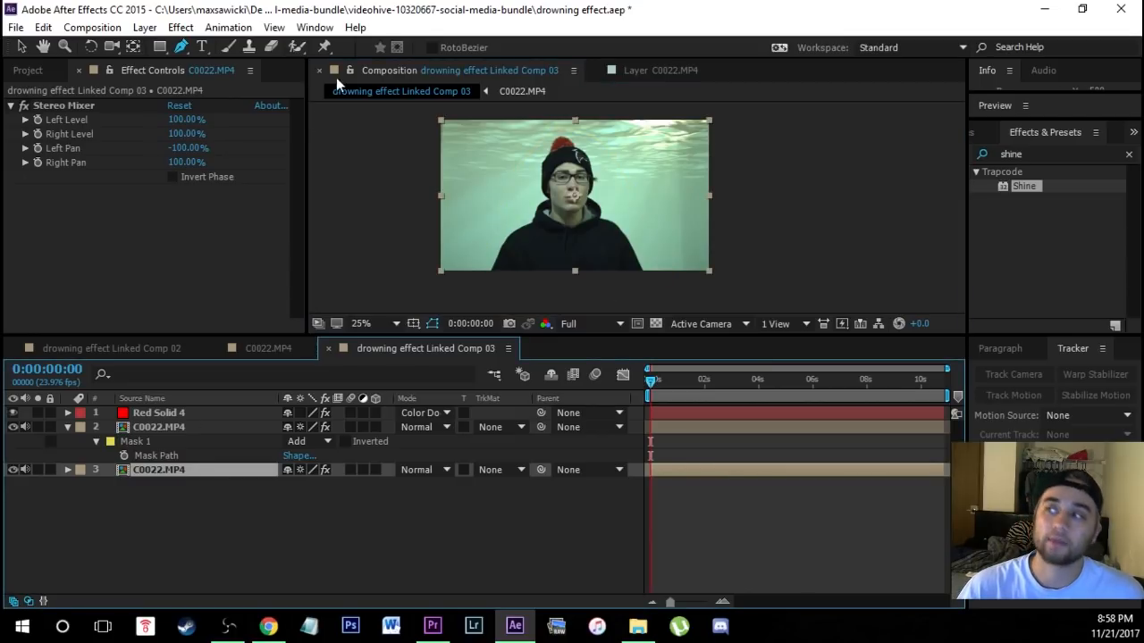
left_click(181, 27)
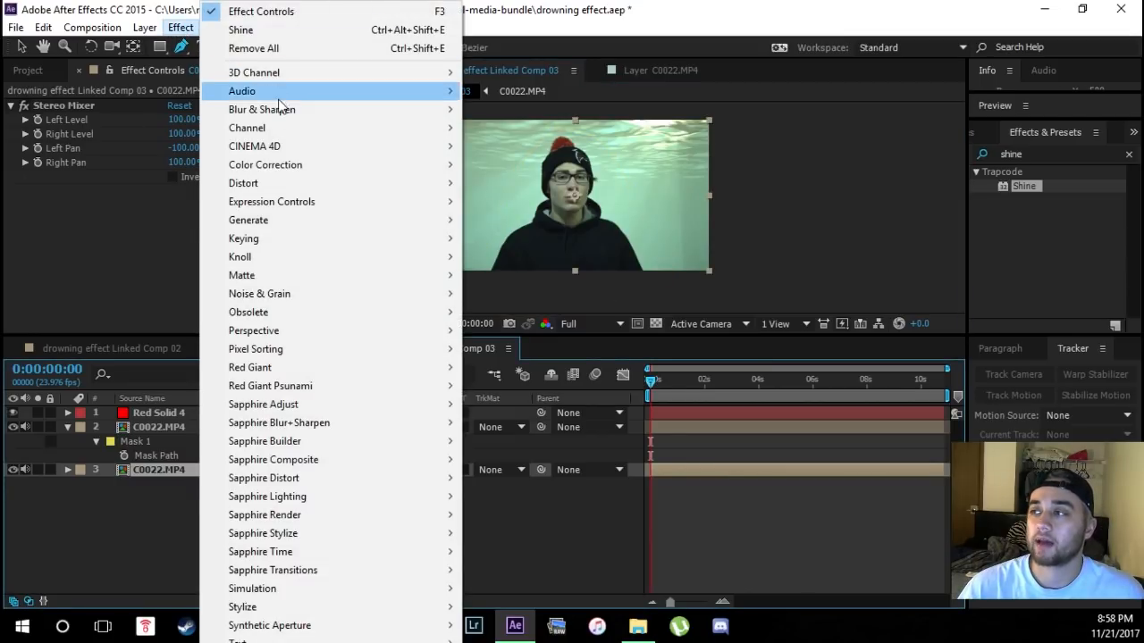
mouse_move(276, 109)
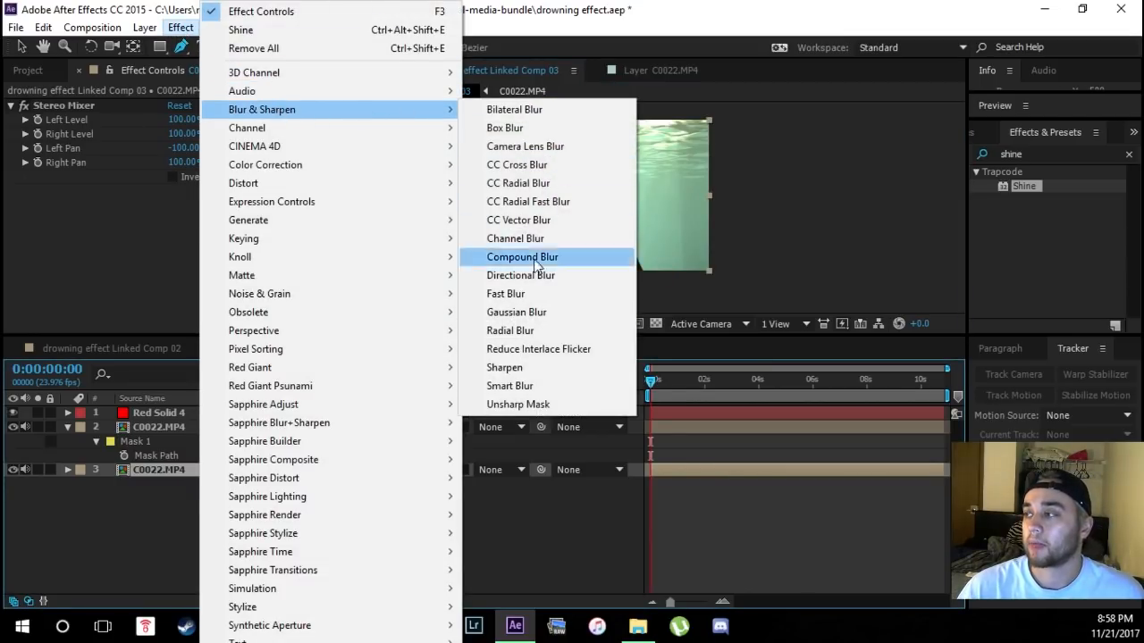
left_click(523, 312)
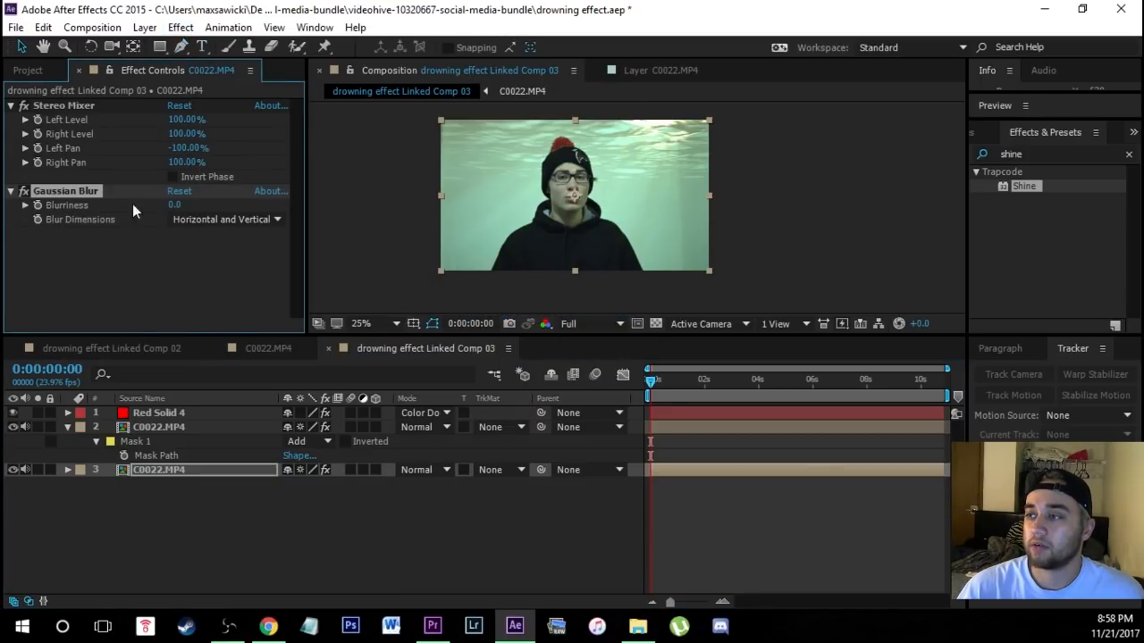
left_click_drag(174, 206, 121, 215)
scroll(469, 269, "up", 1)
scroll(468, 268, "up", 1)
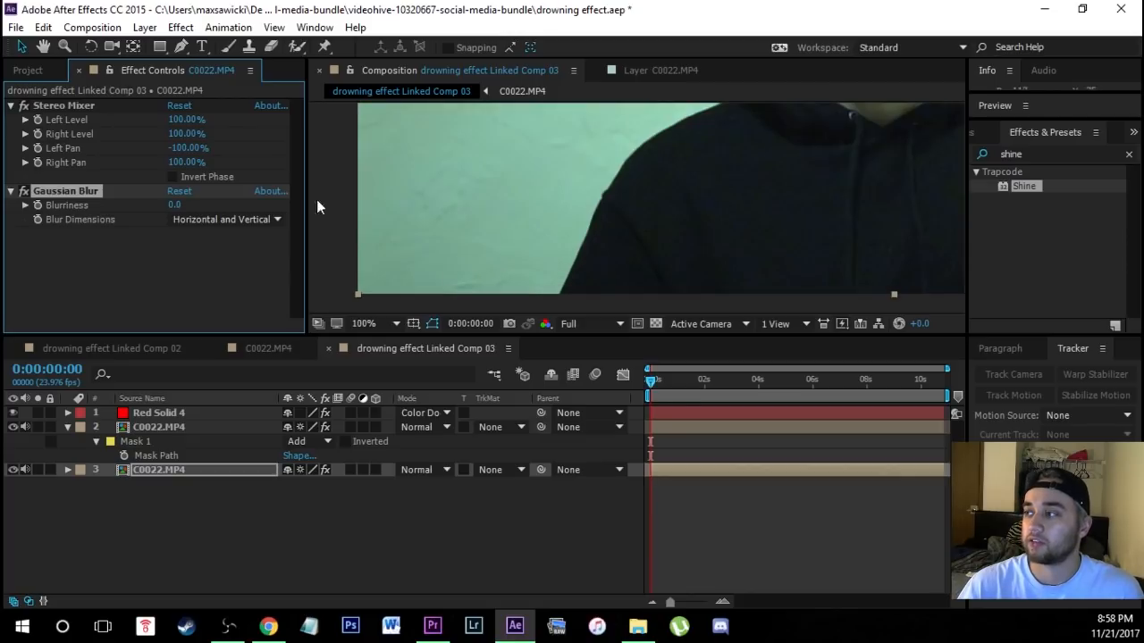
left_click_drag(179, 205, 393, 191)
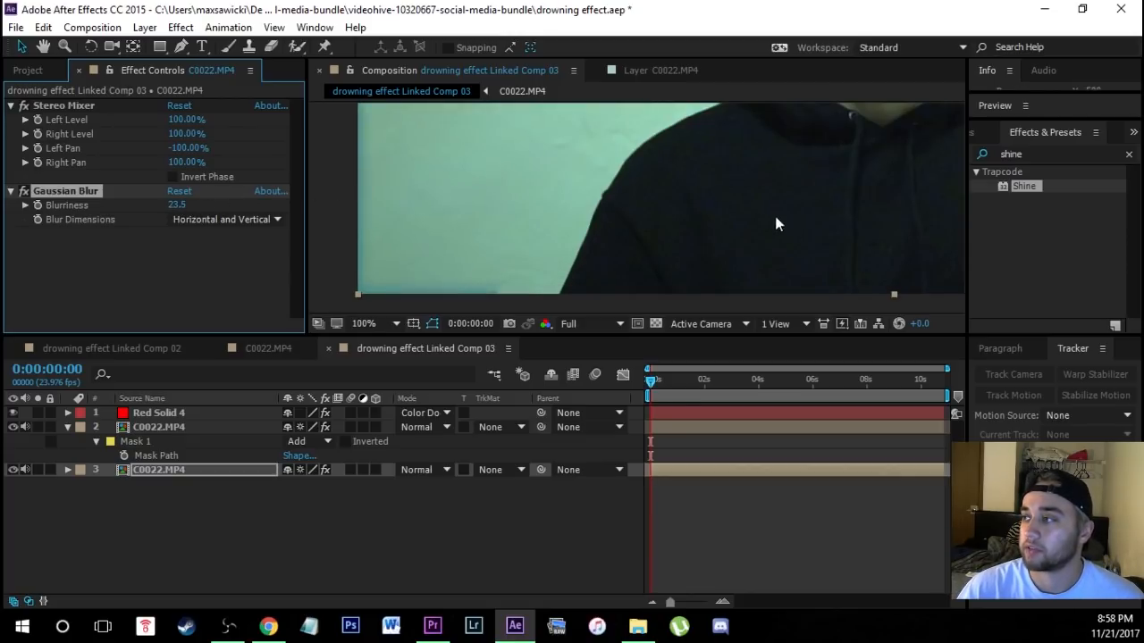
Inspect the blurred wall around the singer and set Mask 1's feather on the upper C0022.MP4 layer to 120 pixels.
scroll(706, 201, "down", 1)
key("space")
left_click_drag(704, 190, 540, 286)
scroll(474, 260, "up", 1)
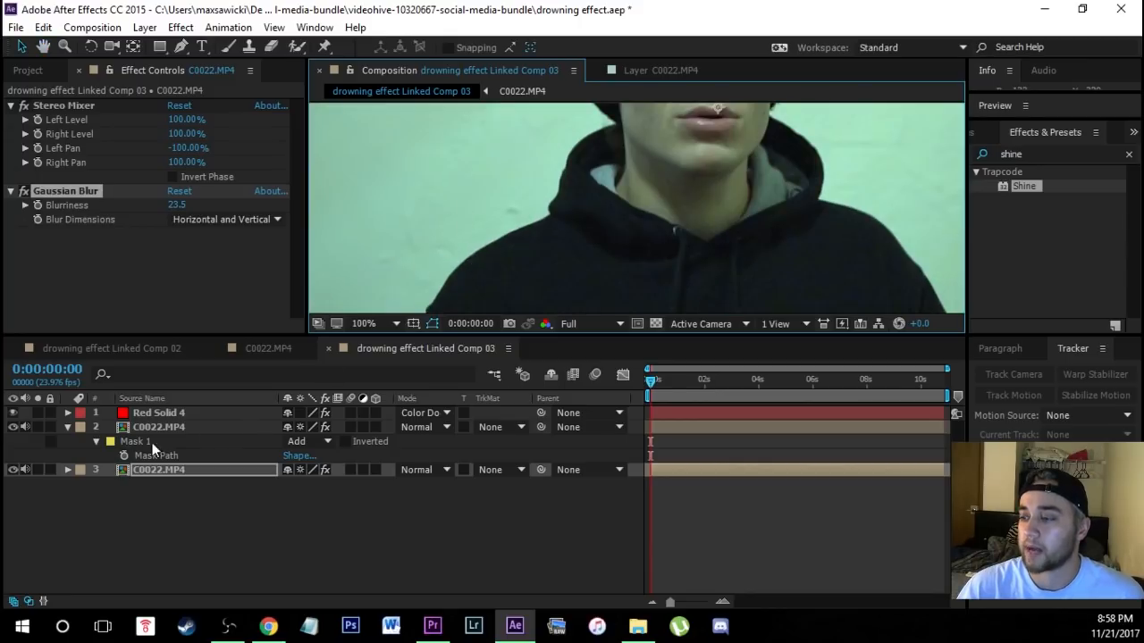
left_click_drag(465, 209, 546, 209)
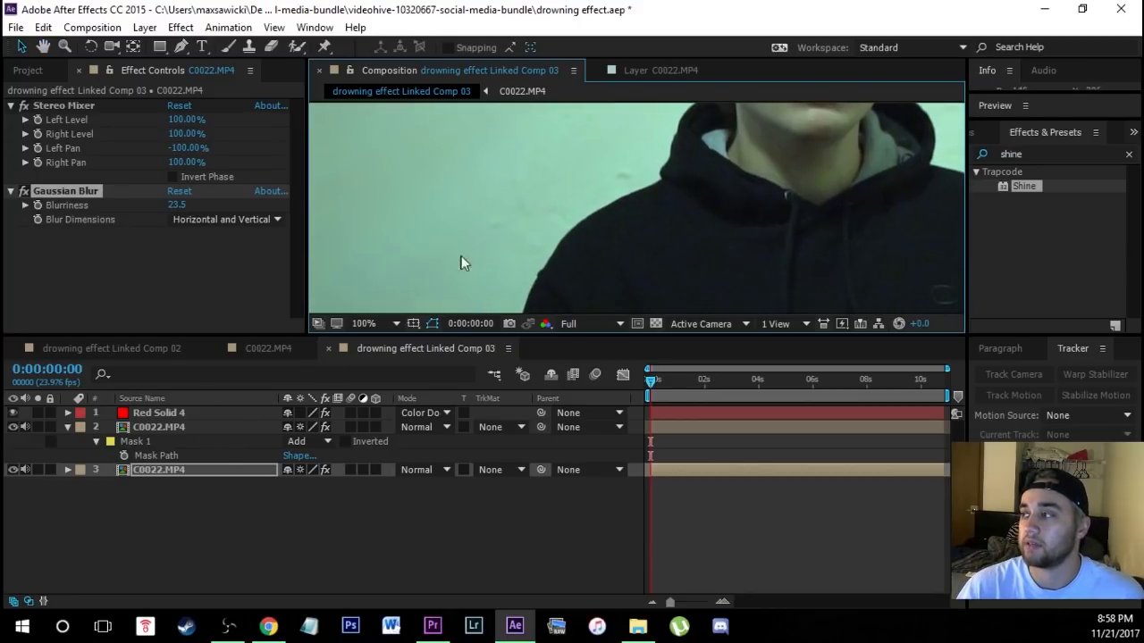
left_click(97, 442)
left_click(96, 442)
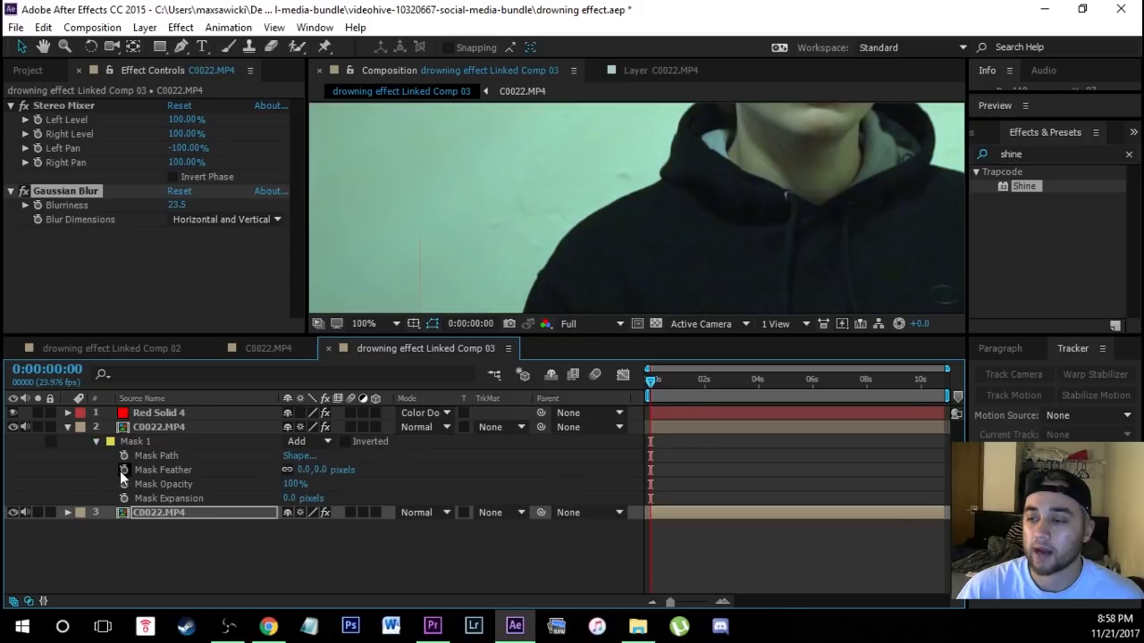
left_click_drag(319, 474, 417, 470)
scroll(550, 200, "down", 3)
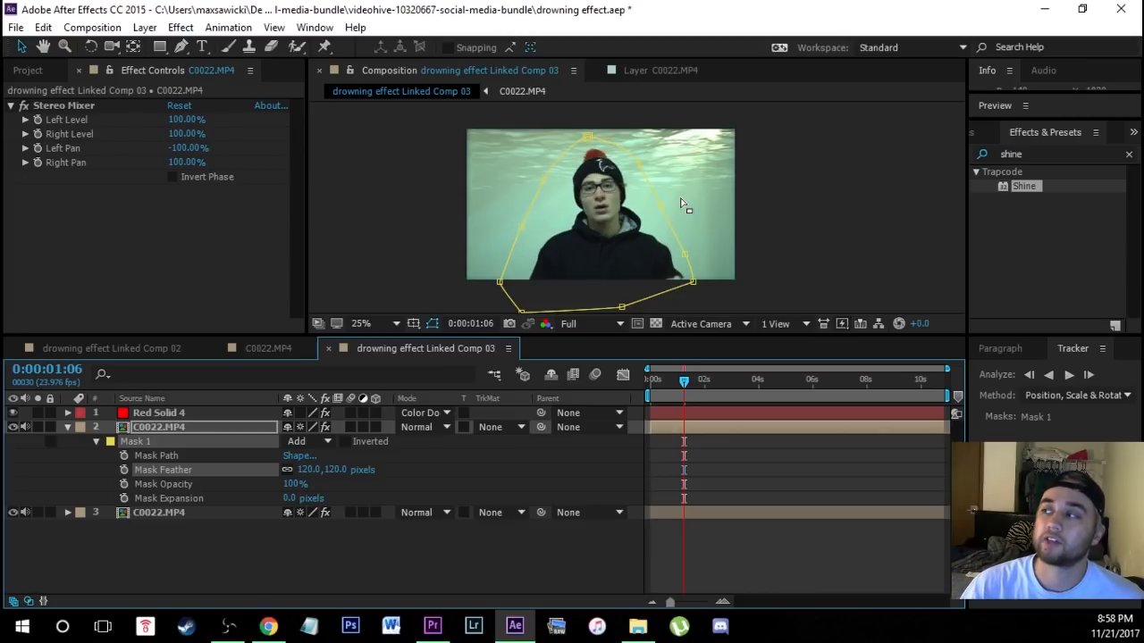
At 0:00:03:01, enable Mask Path keyframing for Mask 1 and shift its top point left over the singer's hat.
left_click_drag(685, 382, 703, 382)
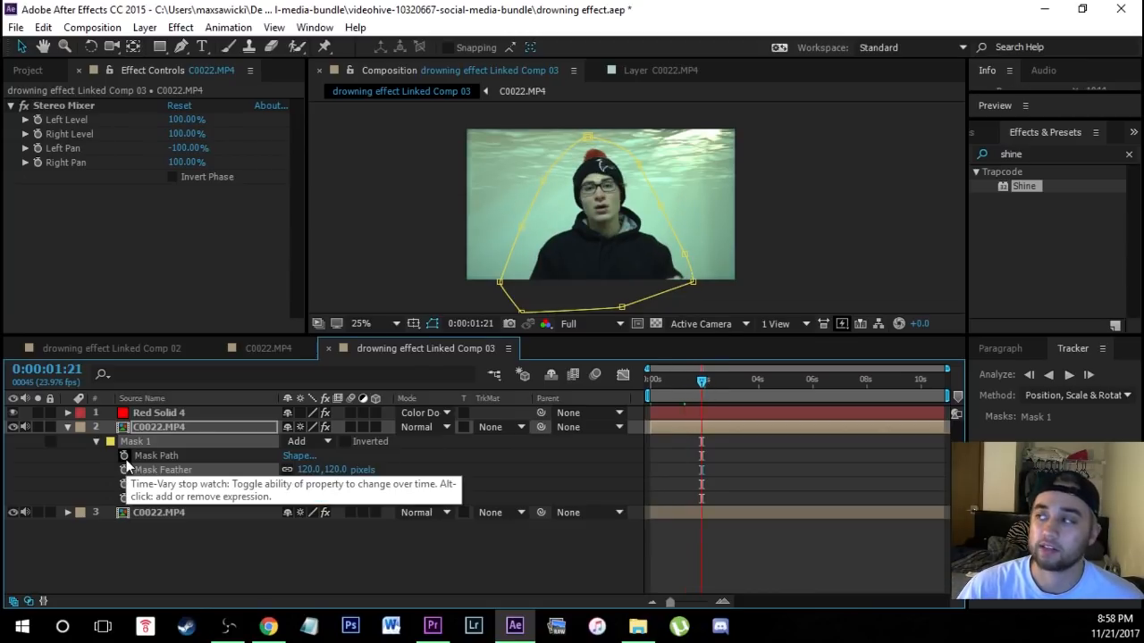
left_click_drag(702, 383, 732, 383)
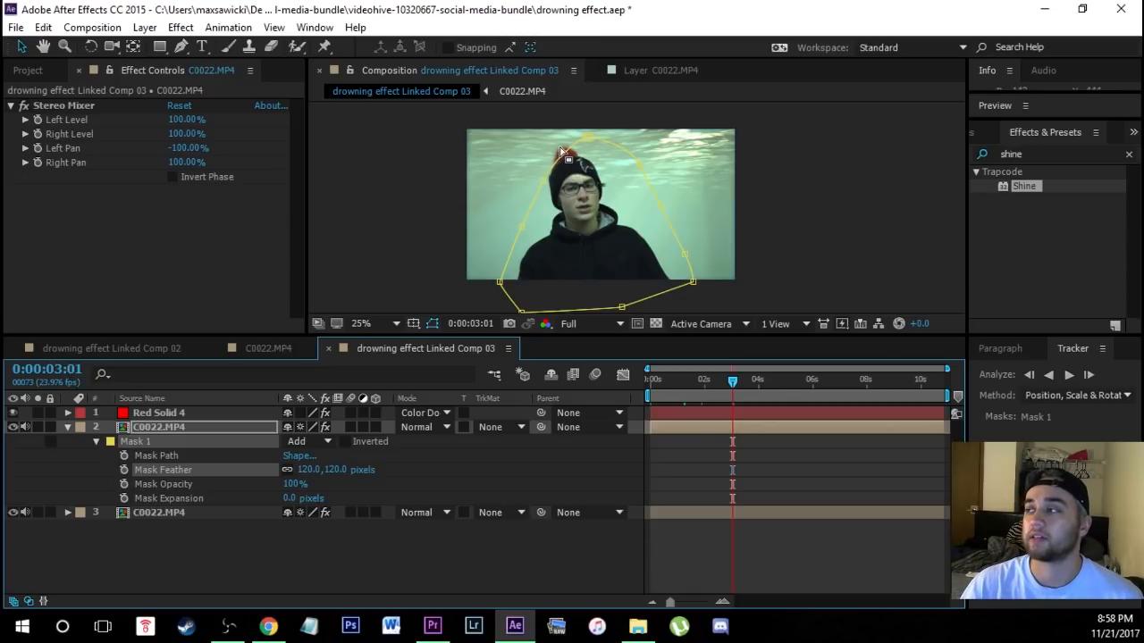
scroll(565, 147, "up", 4)
scroll(570, 140, "up", 2)
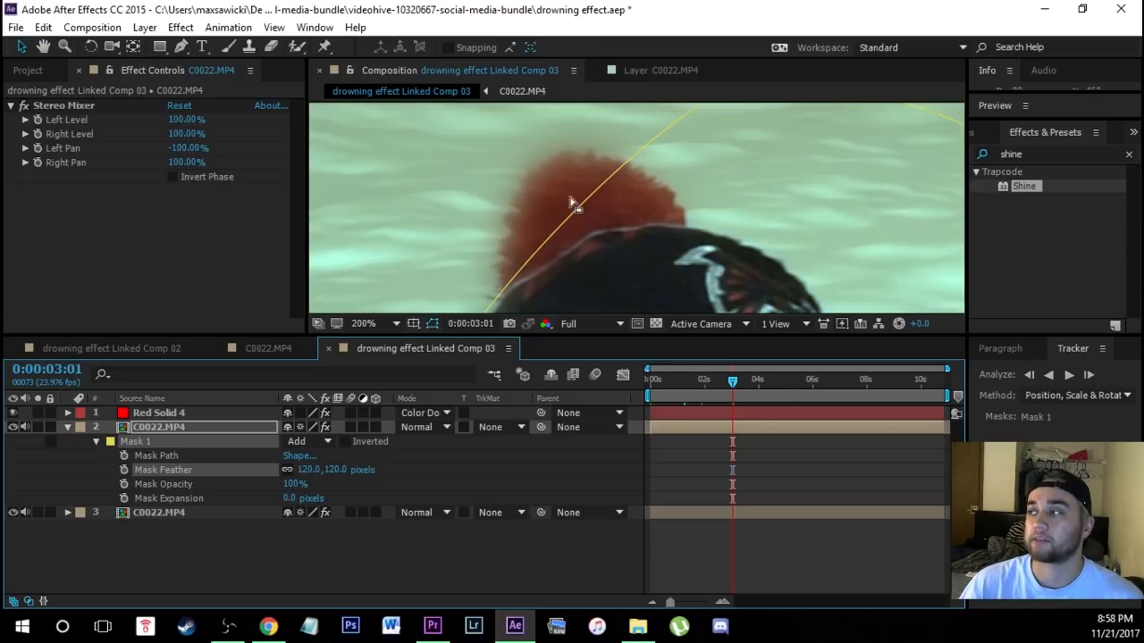
scroll(587, 172, "down", 4)
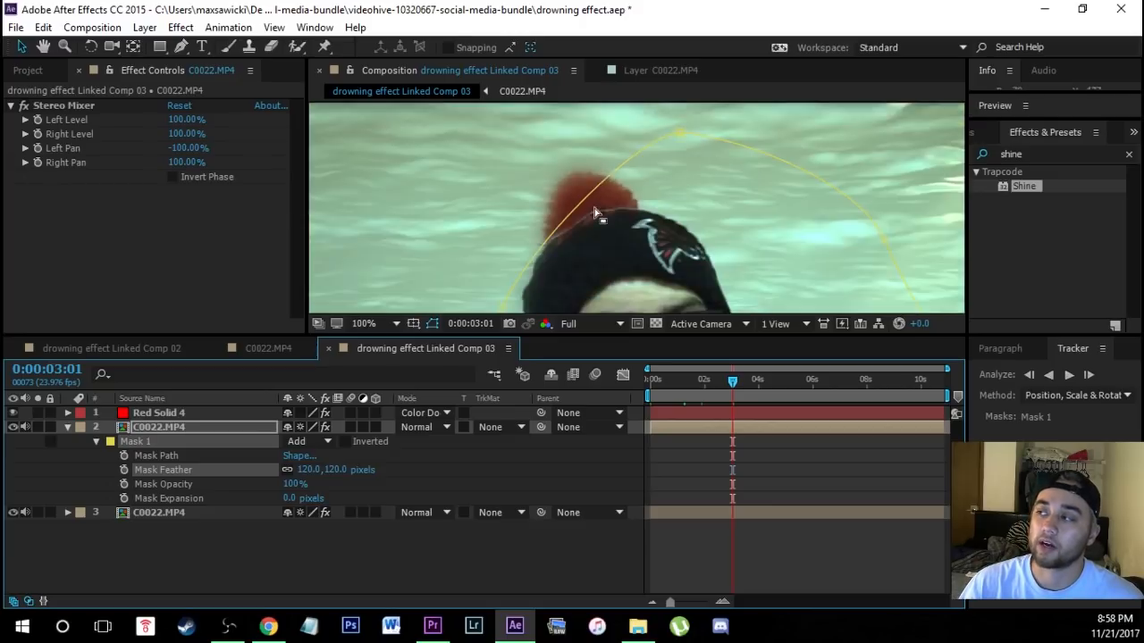
left_click(642, 171)
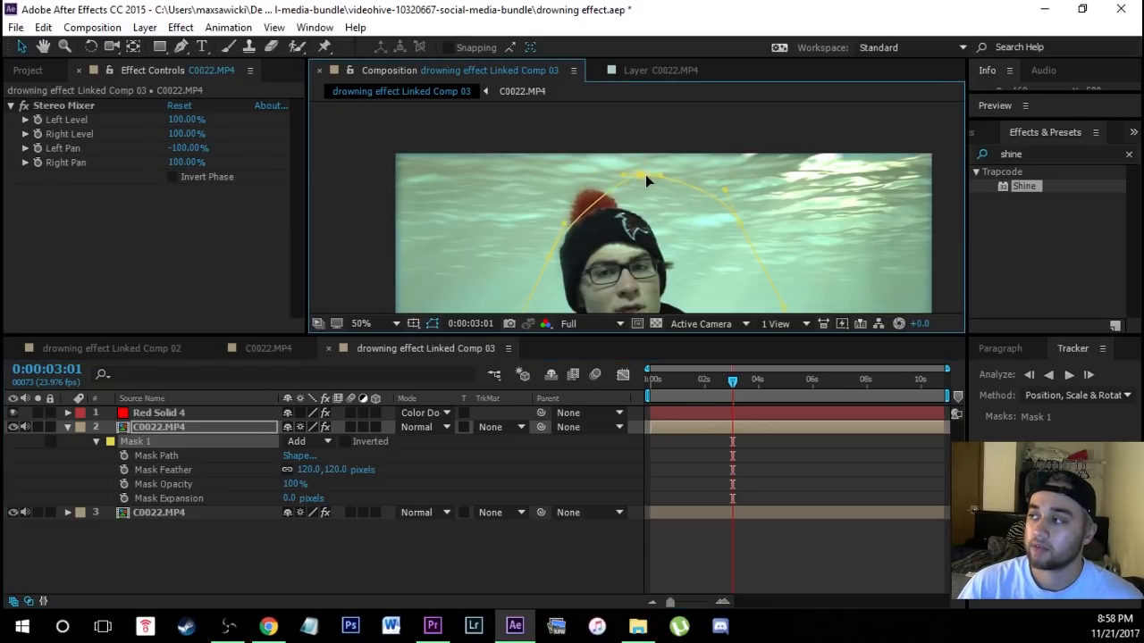
left_click(122, 455)
left_click_drag(645, 170, 610, 170)
scroll(611, 171, "down", 4)
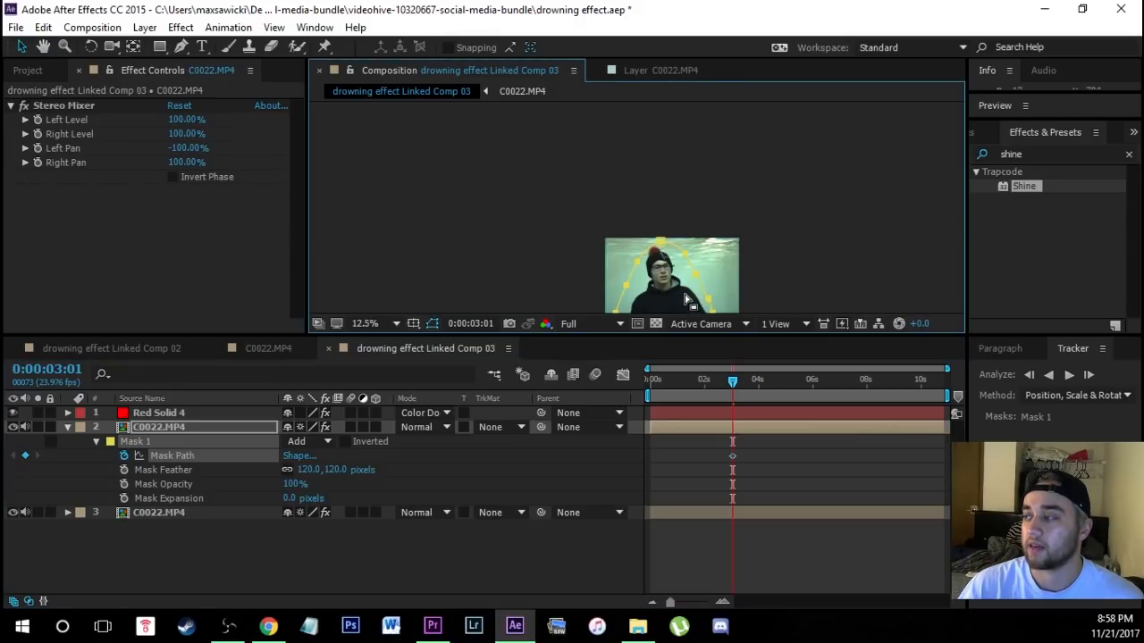
scroll(672, 280, "up", 6)
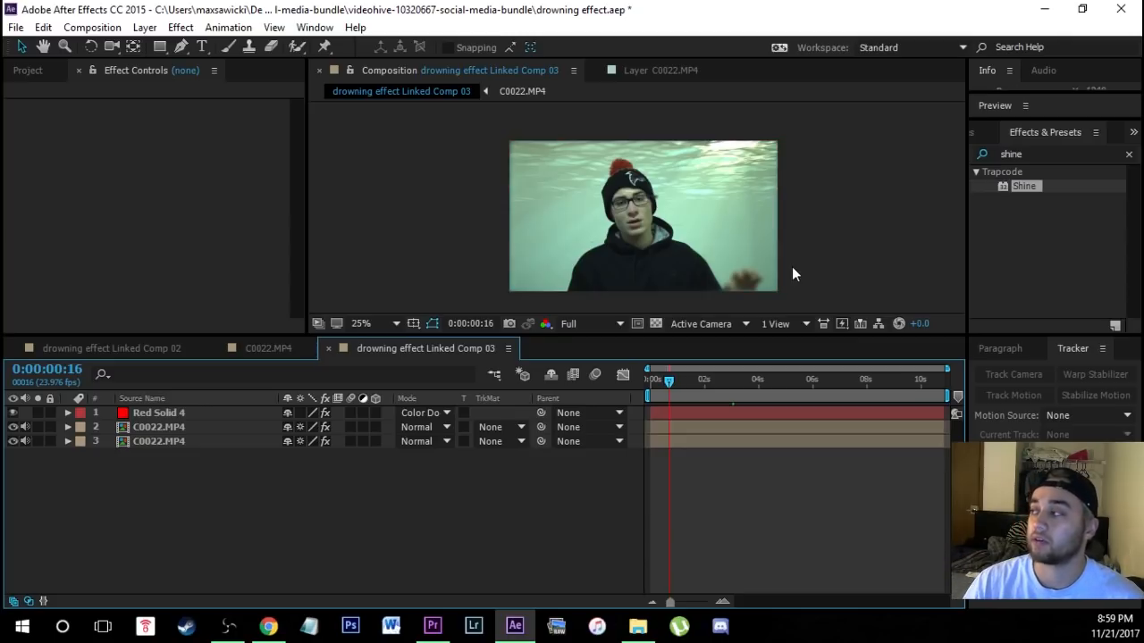
Clear the effects search, switch to Chrome, and browse the VFX / Media Elements categories on the FootageCrate site.
left_click(1129, 154)
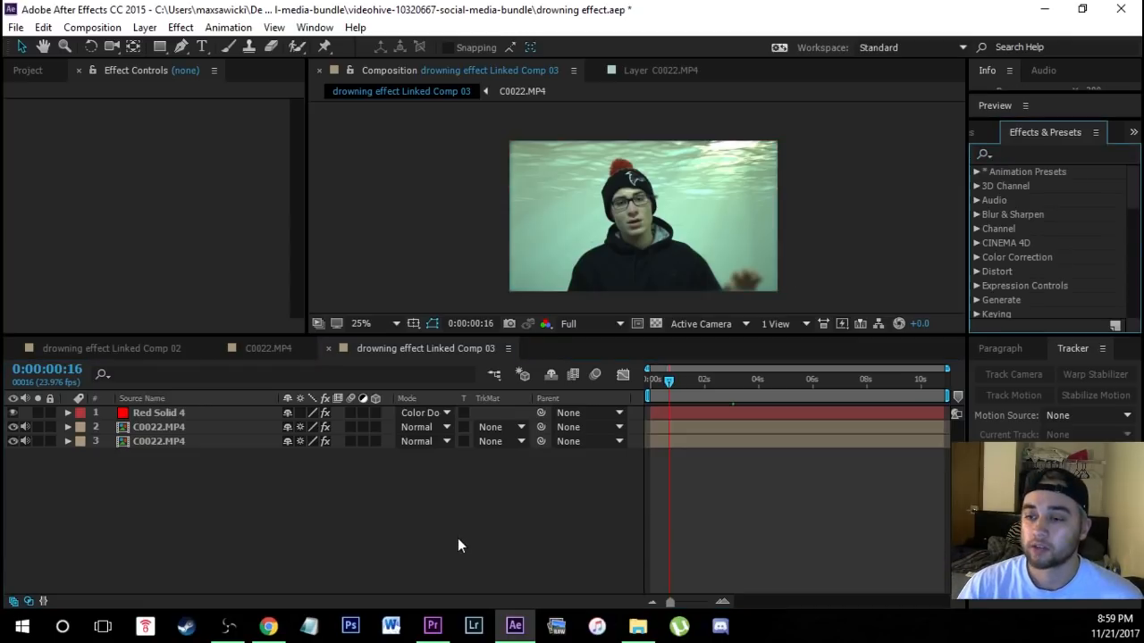
left_click(268, 626)
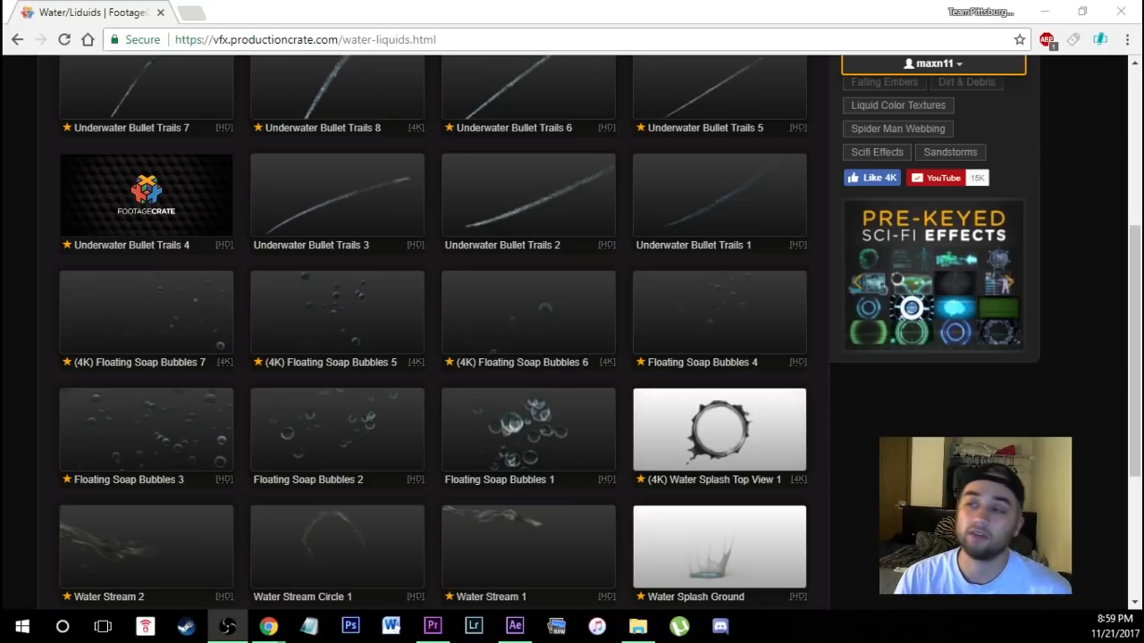
scroll(161, 319, "up", 4)
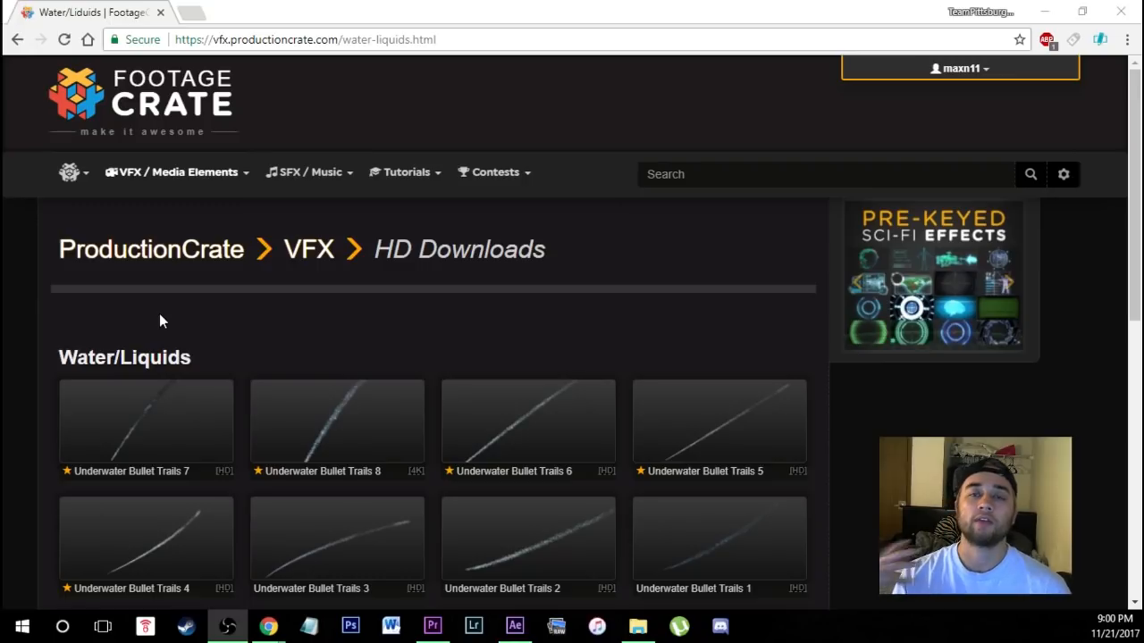
left_click(188, 175)
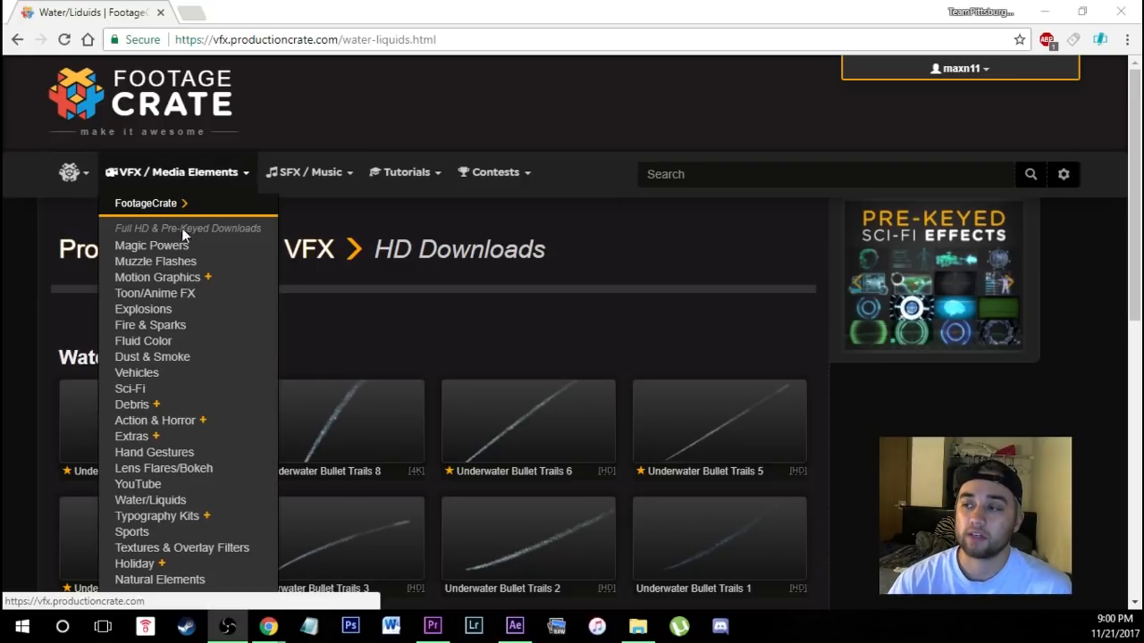
scroll(187, 375, "down", 1)
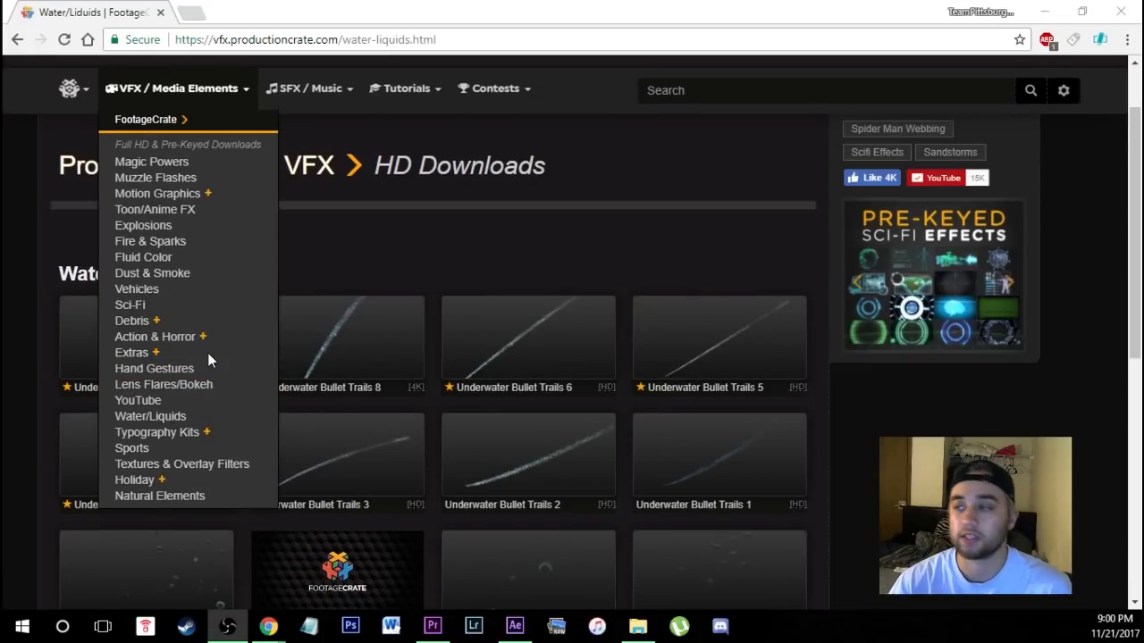
scroll(208, 353, "up", 1)
mouse_move(308, 182)
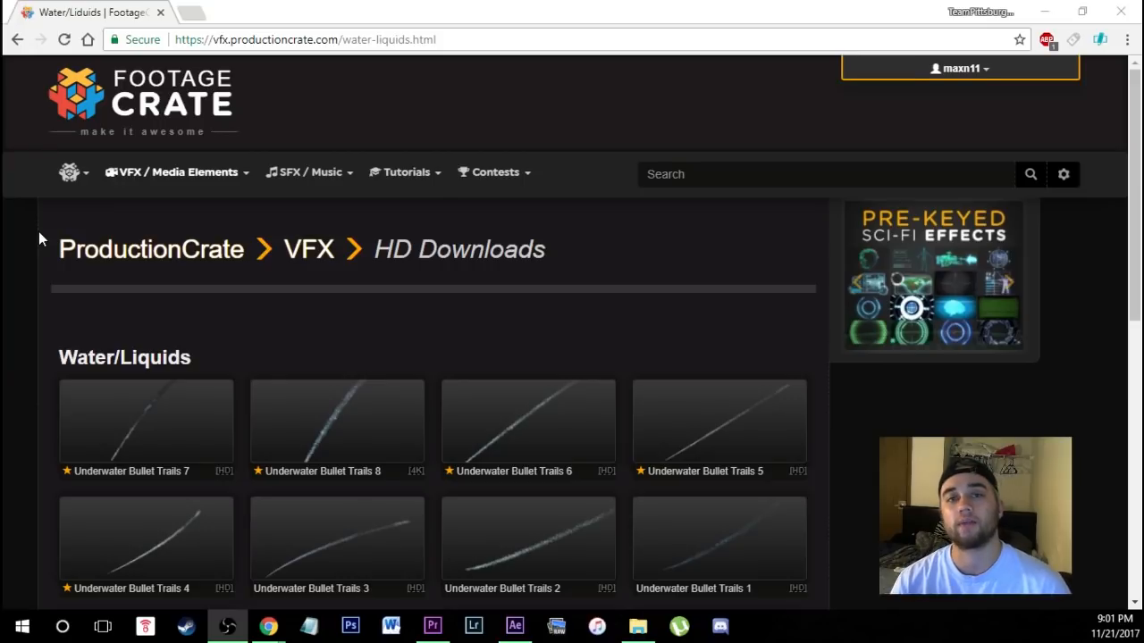
Look through the Water/Liquids downloads for floating soap bubbles clips.
scroll(192, 363, "down", 5)
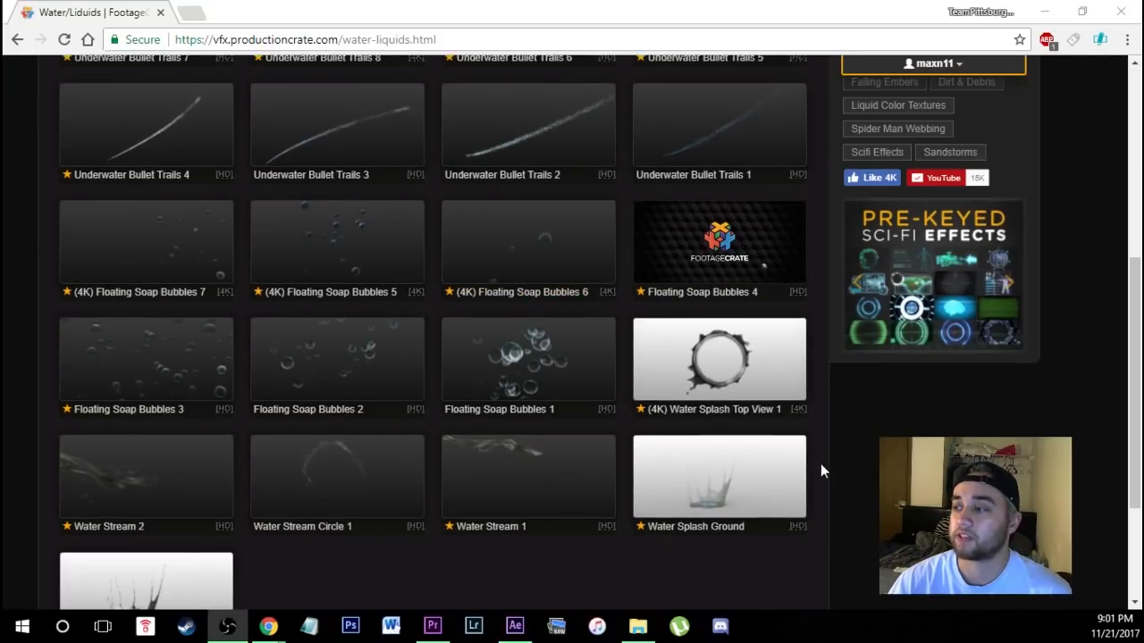
scroll(242, 306, "up", 1)
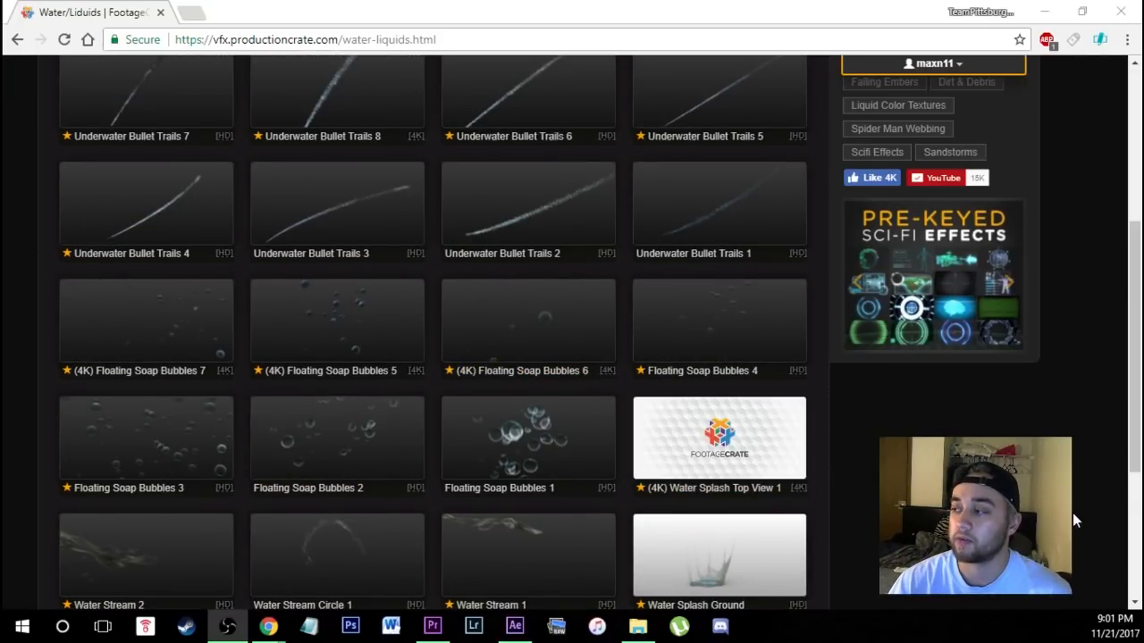
scroll(840, 492, "up", 2)
scroll(848, 479, "down", 1)
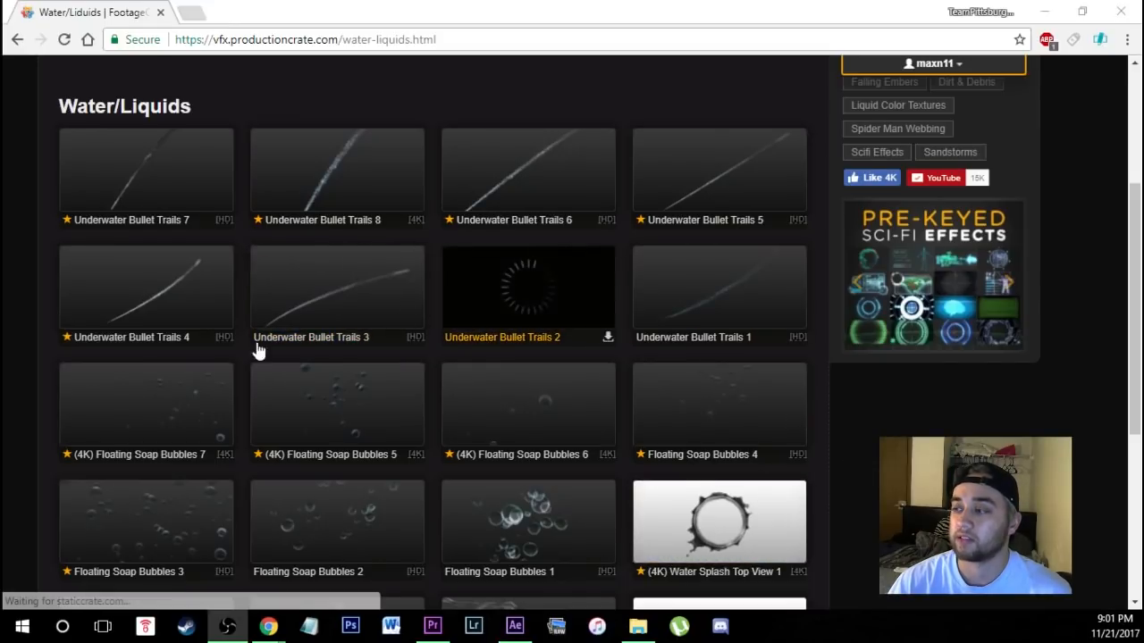
scroll(178, 449, "down", 2)
scroll(529, 576, "down", 1)
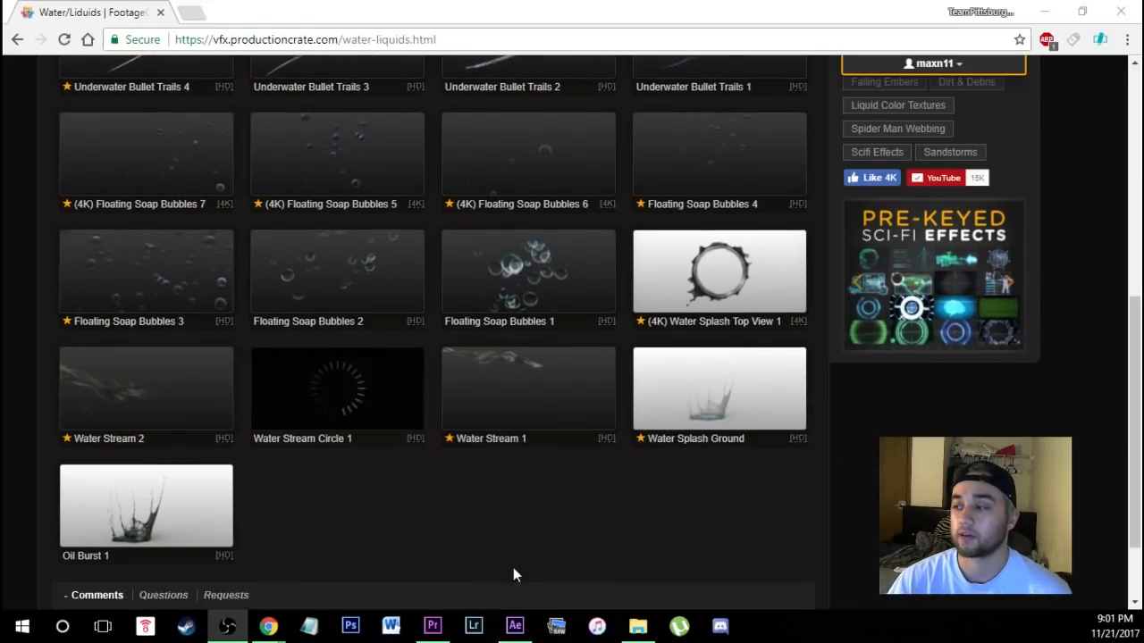
scroll(631, 530, "up", 2)
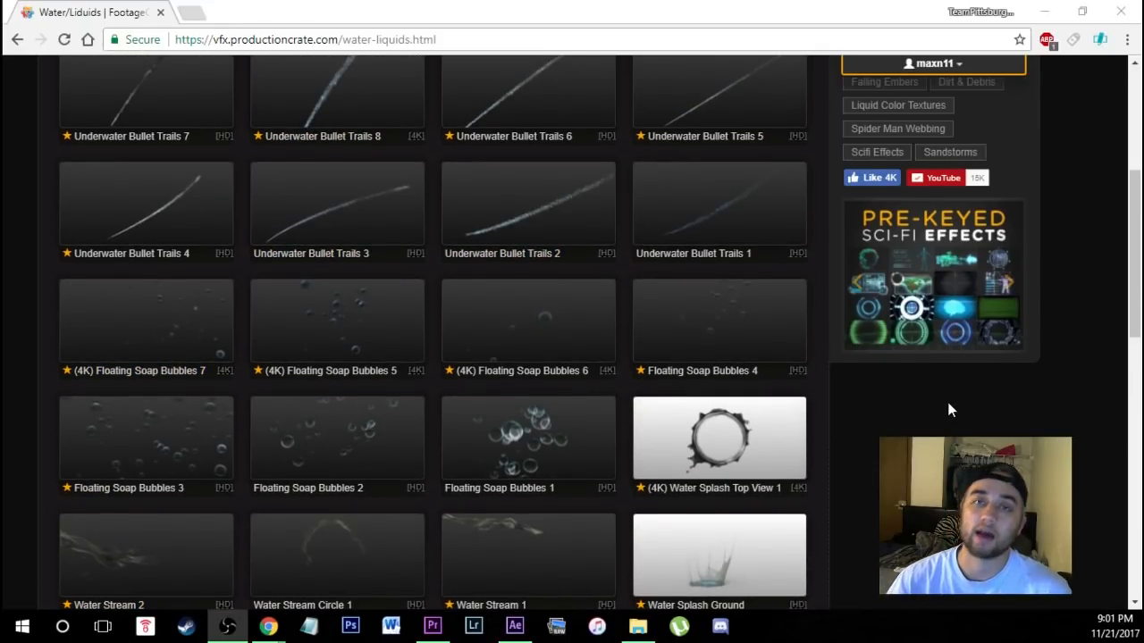
Return to After Effects and review the imported project footage and the downloaded floating soap bubbles files in File Explorer.
left_click(519, 629)
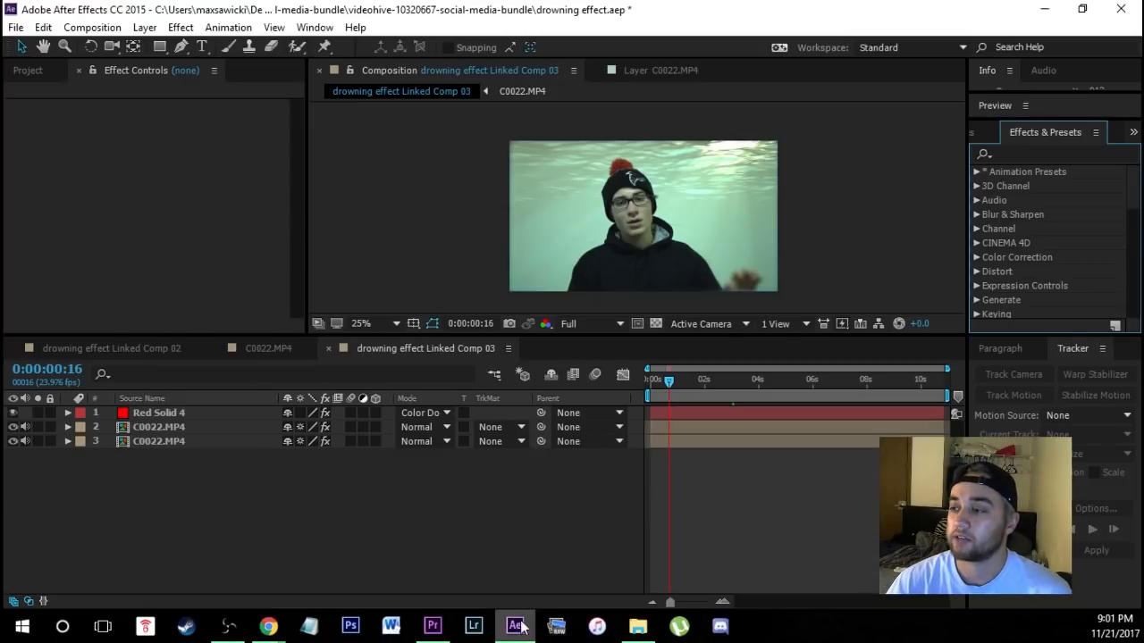
left_click(34, 72)
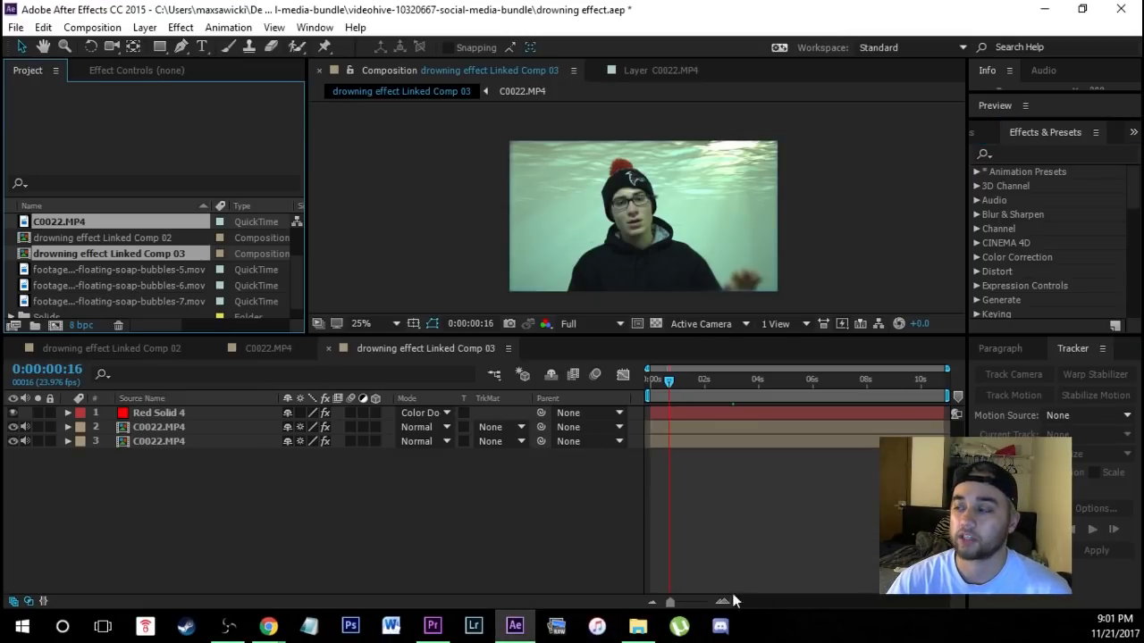
left_click(637, 629)
left_click_drag(481, 337, 359, 327)
left_click_drag(595, 62, 391, 117)
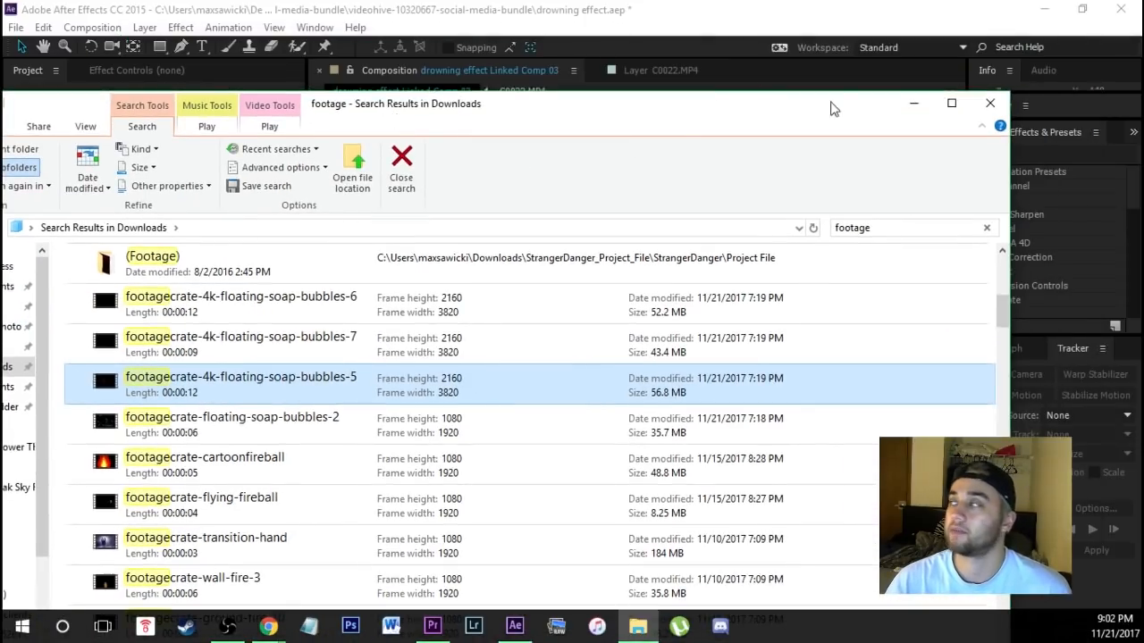
left_click(914, 104)
Add the floating-soap-bubbles-5 and -6 clips between Red Solid 4 and the C0022.MP4 layers, then shrink and reposition the bubbles-5 layer beside the singer's head.
left_click(122, 270)
left_click_drag(123, 273, 196, 431)
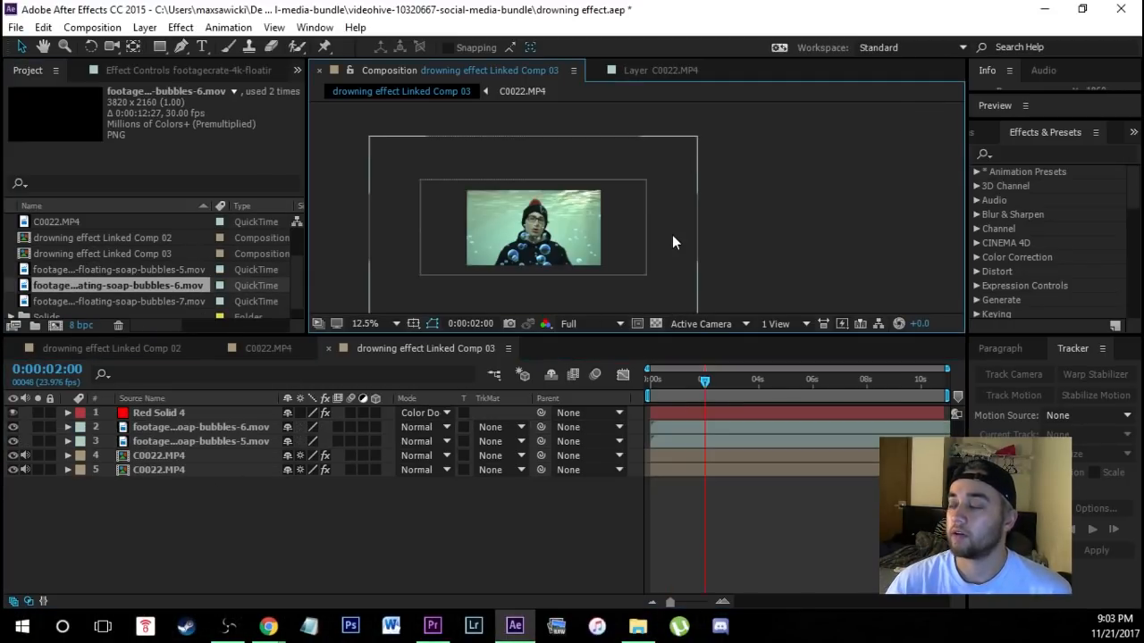
scroll(672, 235, "down", 2)
left_click(692, 191)
left_click_drag(692, 191, 645, 207)
scroll(645, 207, "up", 2)
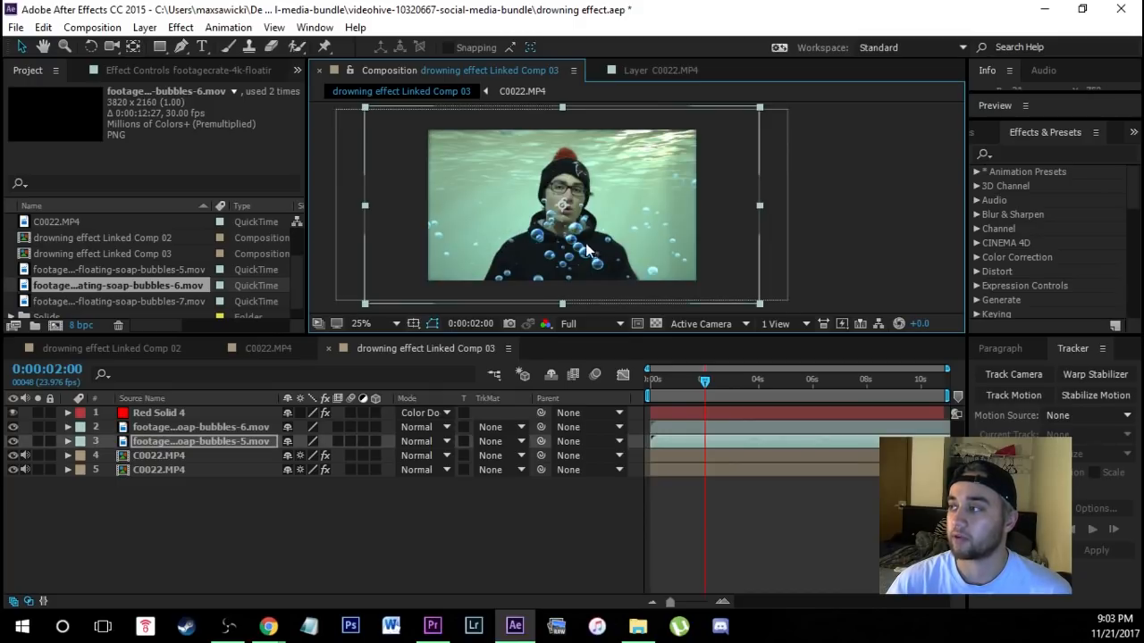
left_click_drag(649, 177, 656, 173)
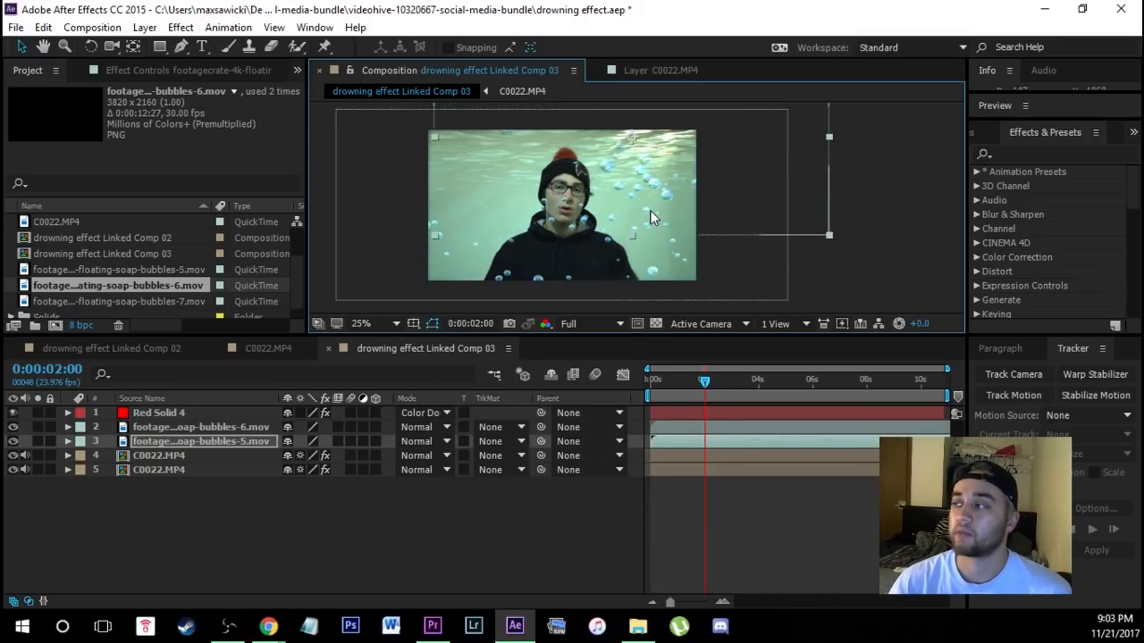
left_click_drag(665, 252, 629, 237)
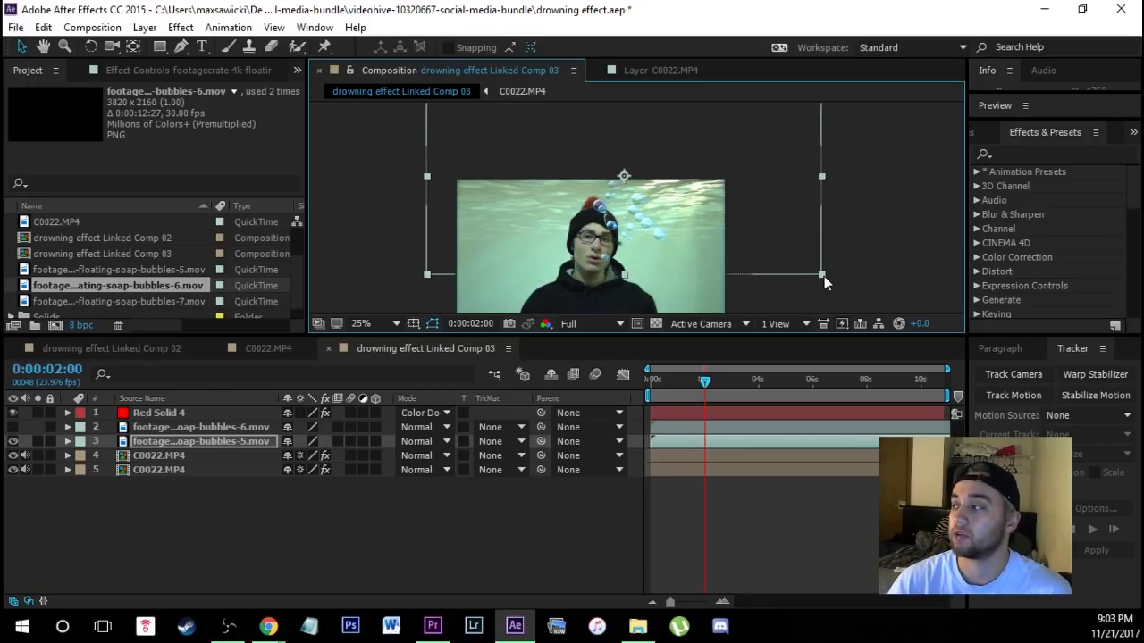
Scale the floating-soap-bubbles-5 layer to 23.4, 20.7% and place its bubbles at the singer's mouth at 0:00:00:19.
left_click_drag(823, 276, 660, 249)
scroll(587, 259, "up", 1)
left_click_drag(704, 382, 672, 383)
left_click_drag(675, 252, 605, 260)
Animate the bubbles-5 layer's Position with four keyframes to follow the singer's mouth, starting at 544.0, 188.0 at 0:00:00:19 and ending at 984.0, 118.0.
left_click(67, 442)
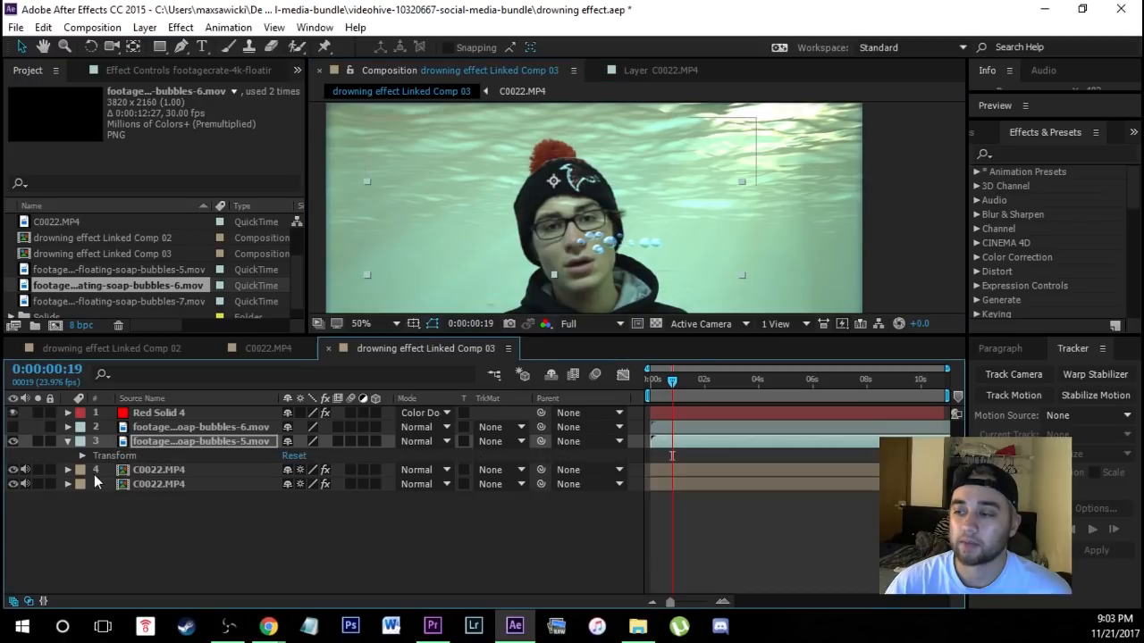
left_click(80, 456)
left_click(110, 483)
left_click_drag(679, 393, 687, 393)
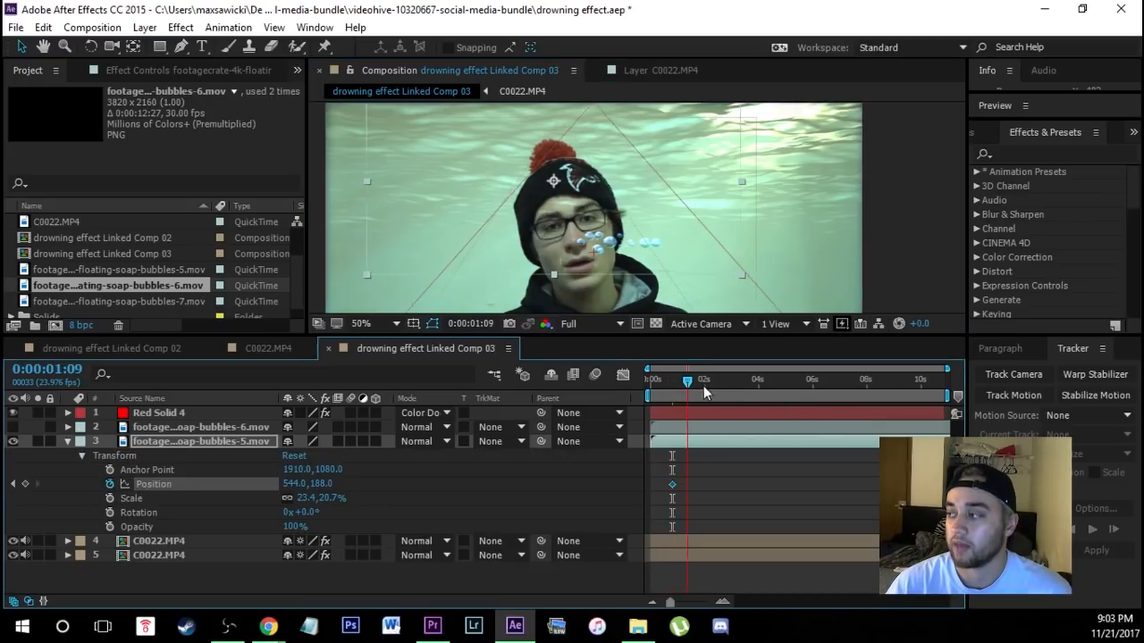
left_click_drag(626, 254, 671, 229)
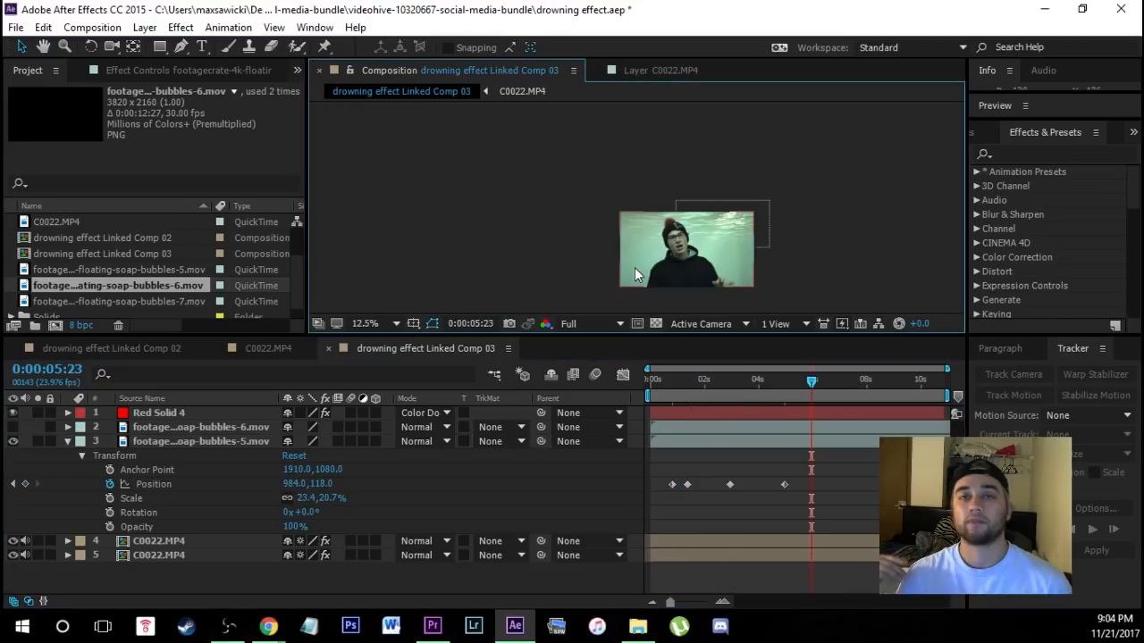
left_click_drag(810, 380, 799, 382)
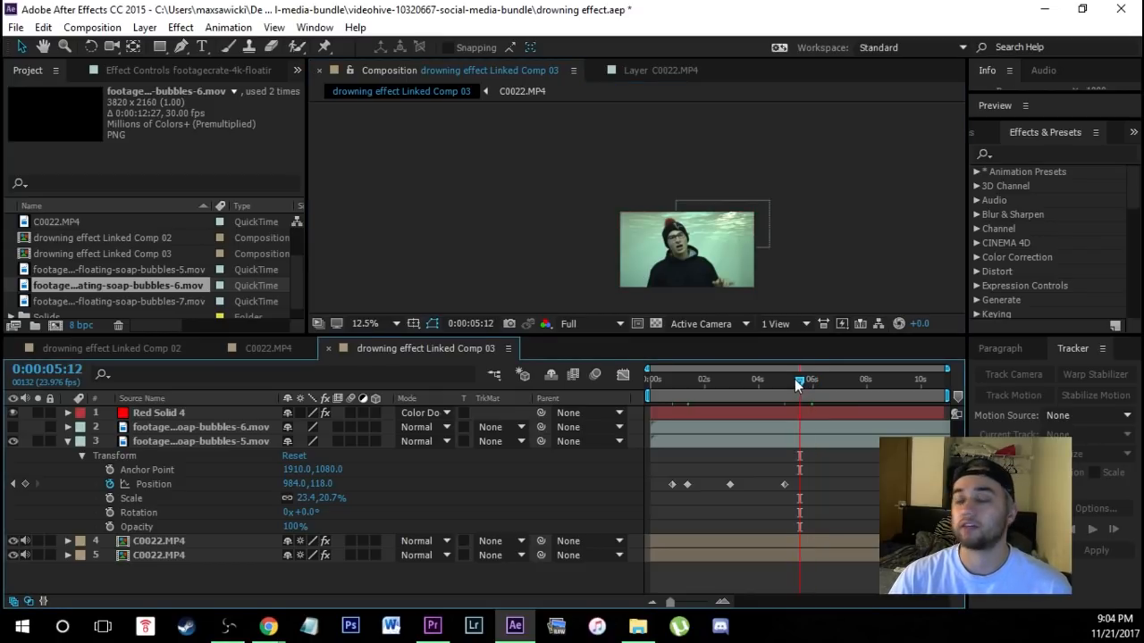